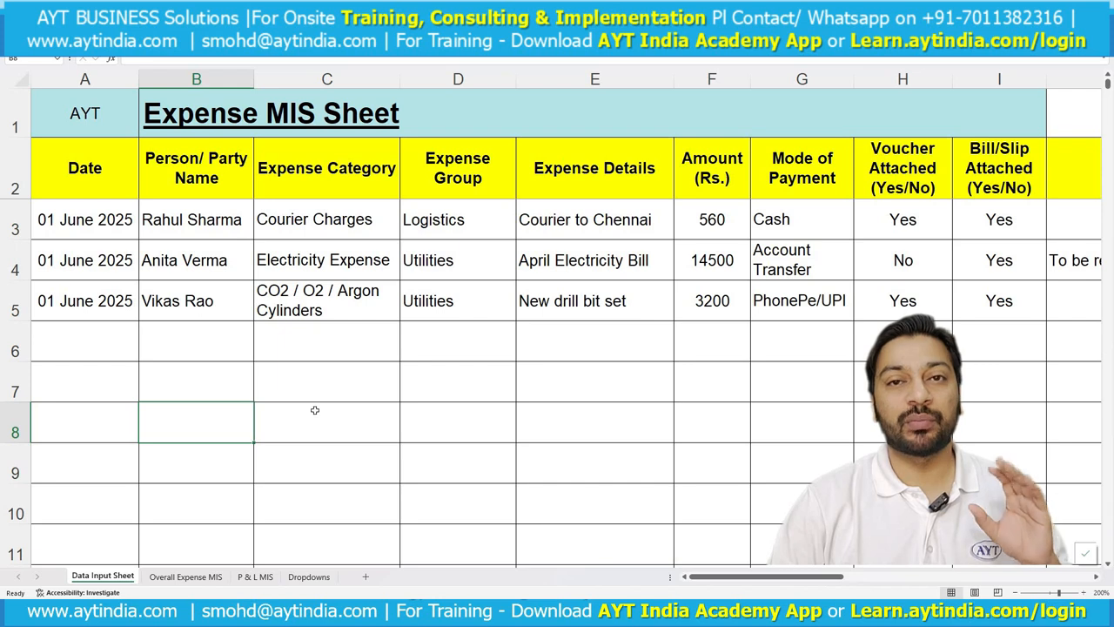
Review the month-wise category and group reports in Overall Expense MIS and the totals and chart in P & L MIS.
{"action": "left_click", "coordinate": [147, 579]}
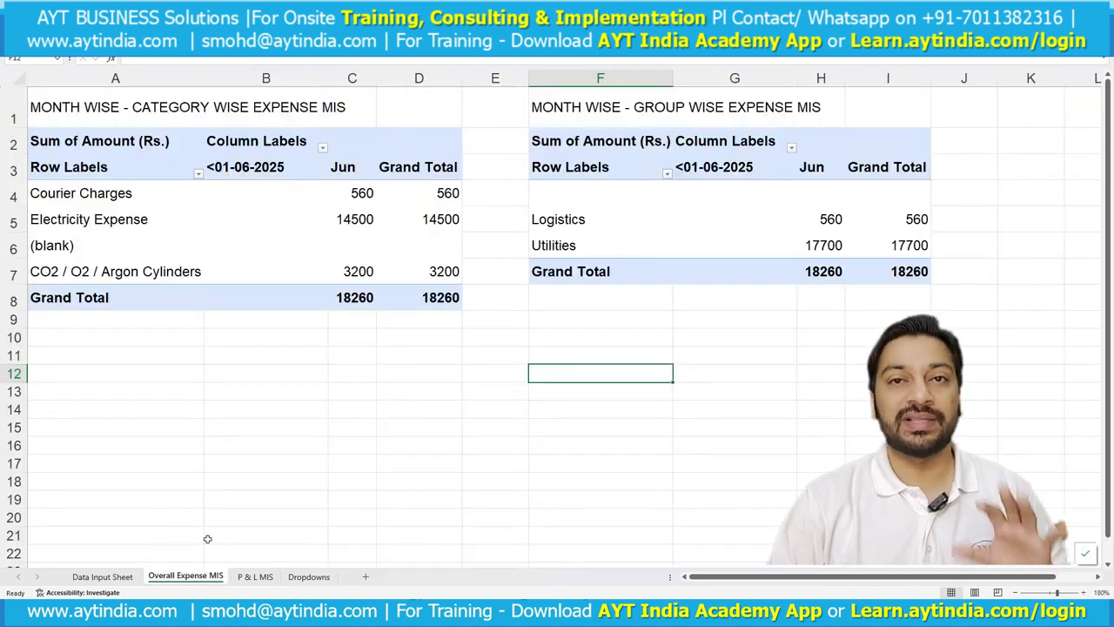
{"action": "left_click", "coordinate": [102, 576]}
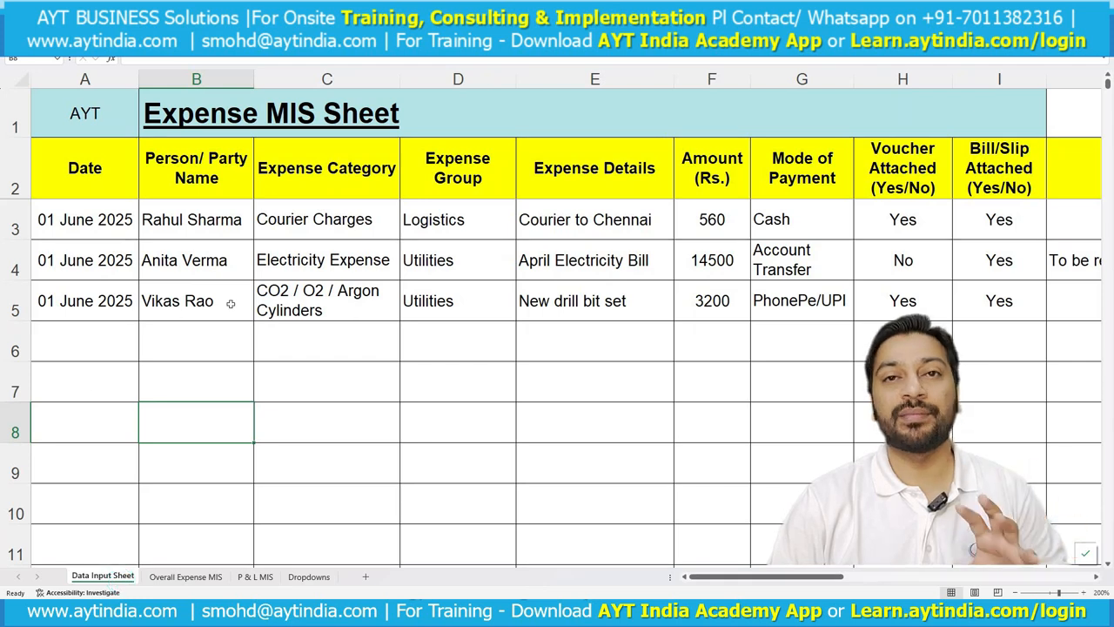
{"action": "left_click", "coordinate": [178, 576]}
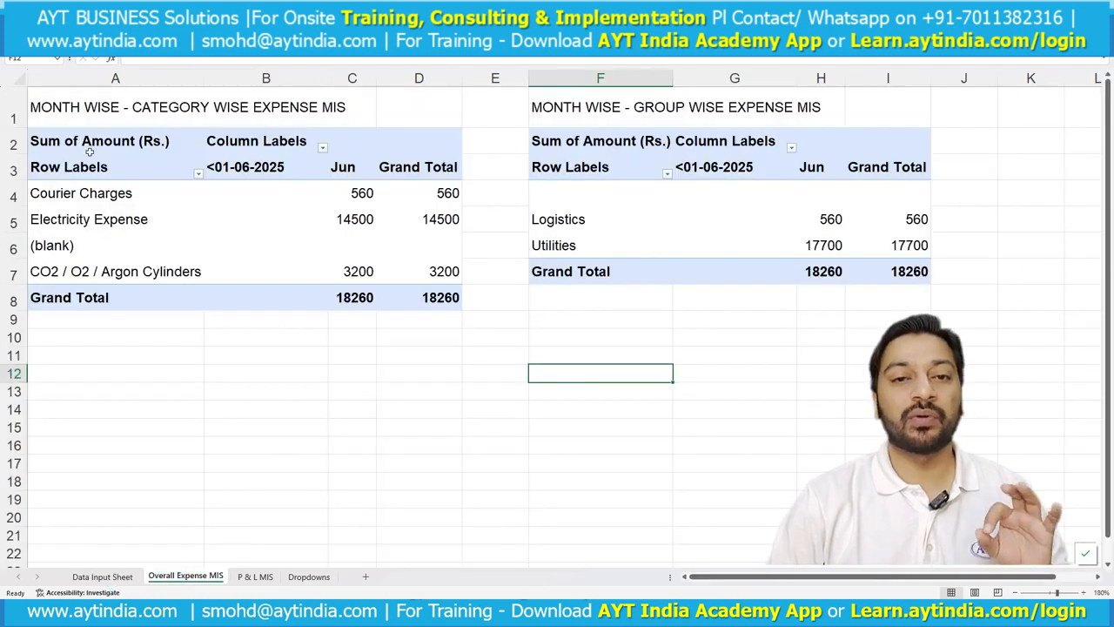
{"action": "left_click", "coordinate": [102, 112]}
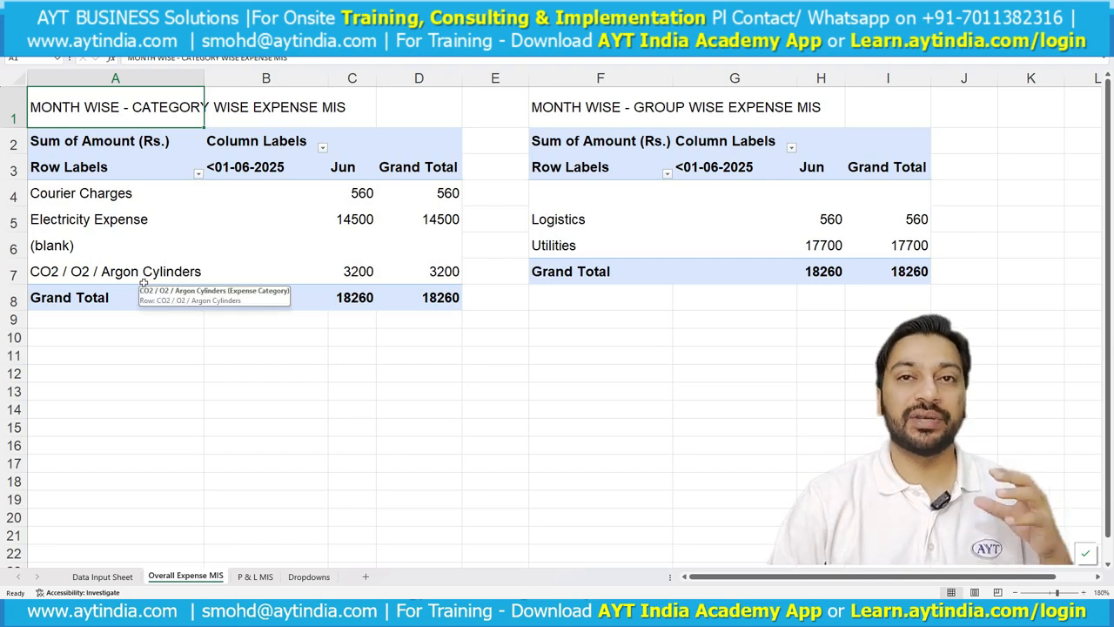
{"action": "left_click", "coordinate": [255, 577]}
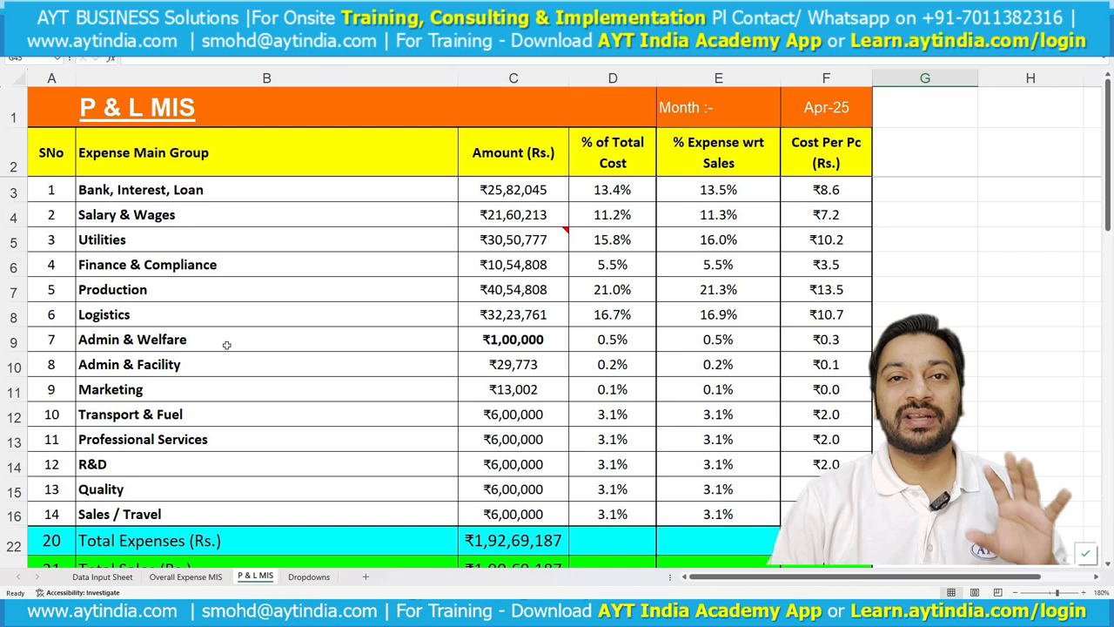
{"action": "scroll", "coordinate": [226, 344], "scroll_direction": "down", "scroll_amount": 4}
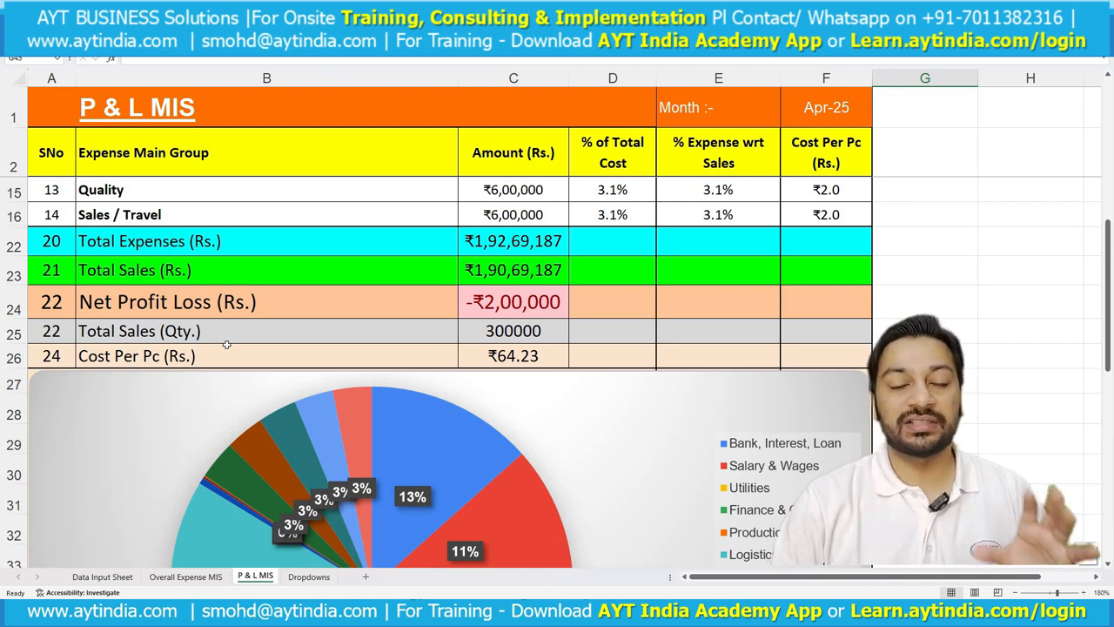
Look through the expense categories, expense groups and modes of payment on the Dropdowns sheet.
{"action": "left_click", "coordinate": [310, 576]}
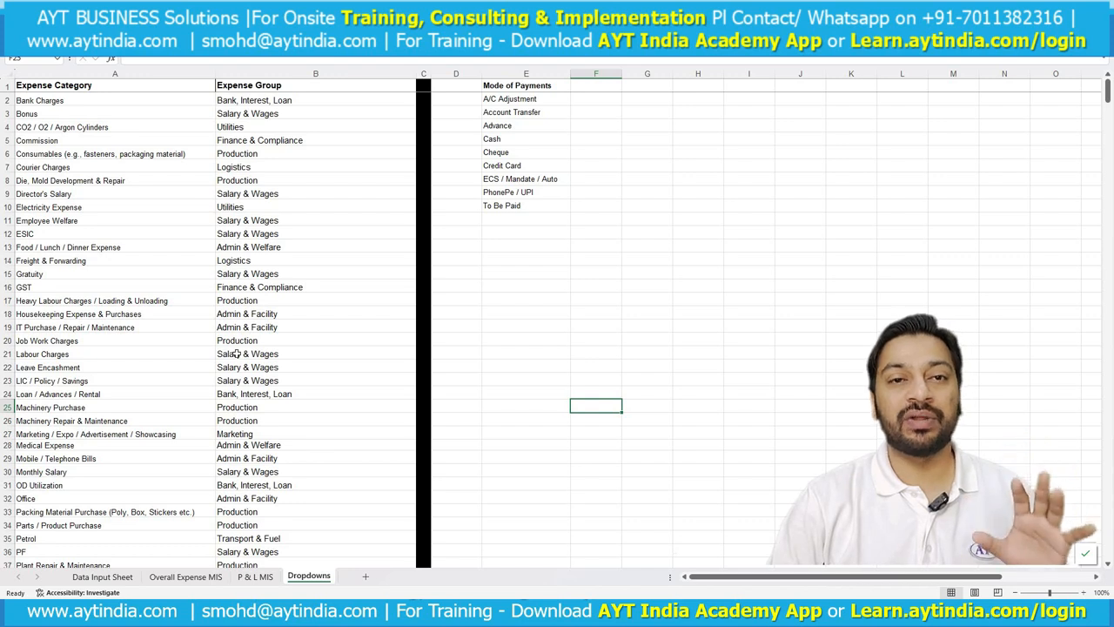
{"action": "scroll", "coordinate": [121, 286], "scroll_direction": "down", "scroll_amount": 9}
{"action": "scroll", "coordinate": [127, 360], "scroll_direction": "up", "scroll_amount": 9}
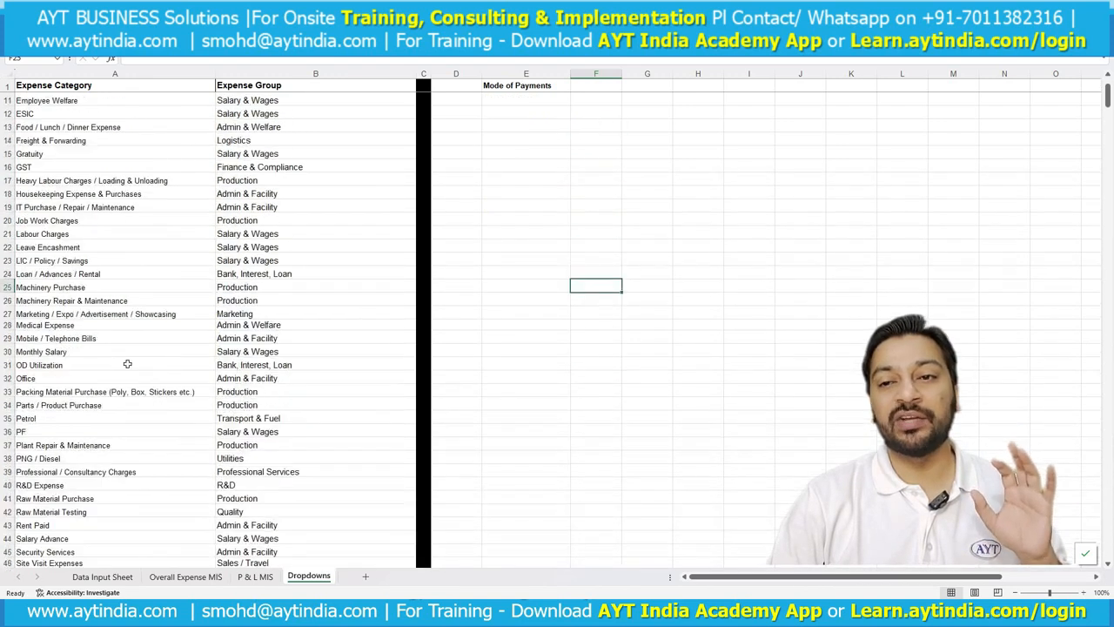
Inspect the Date and Person/Party Name columns of the entries on the Data Input Sheet.
{"action": "left_click", "coordinate": [83, 578]}
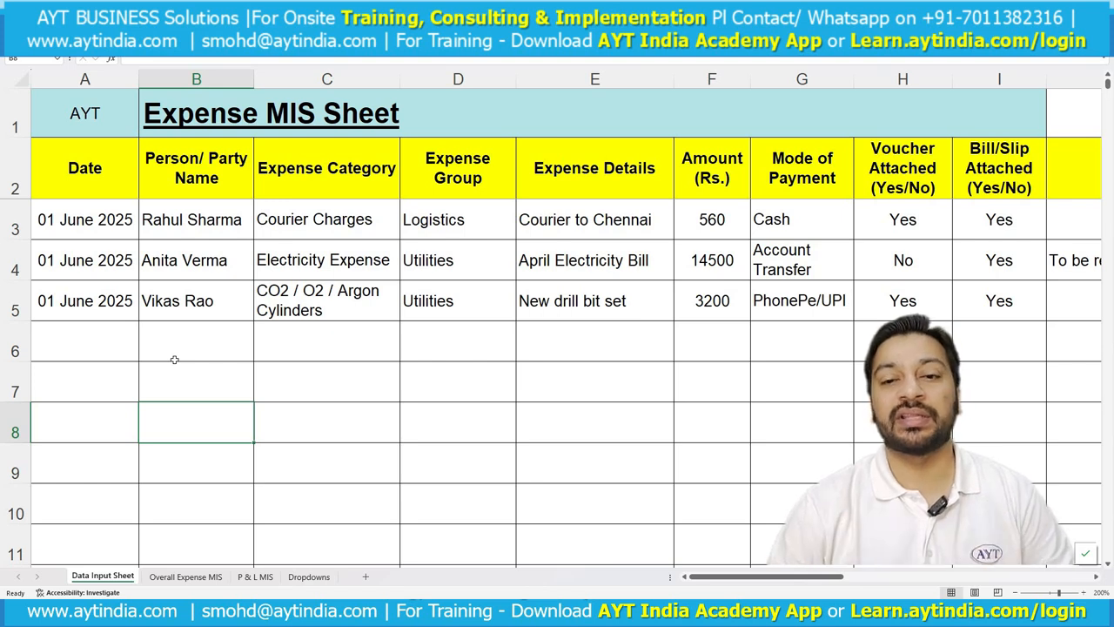
{"action": "left_click", "coordinate": [98, 305]}
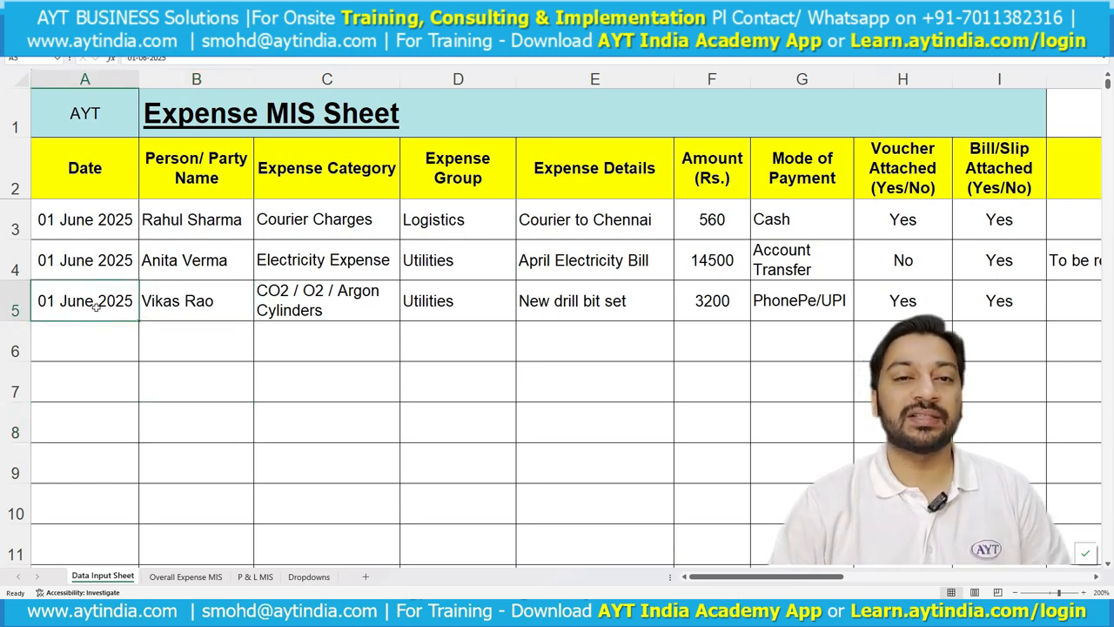
{"action": "left_click", "coordinate": [185, 311]}
{"action": "double_click", "coordinate": [188, 311]}
{"action": "left_click", "coordinate": [200, 336]}
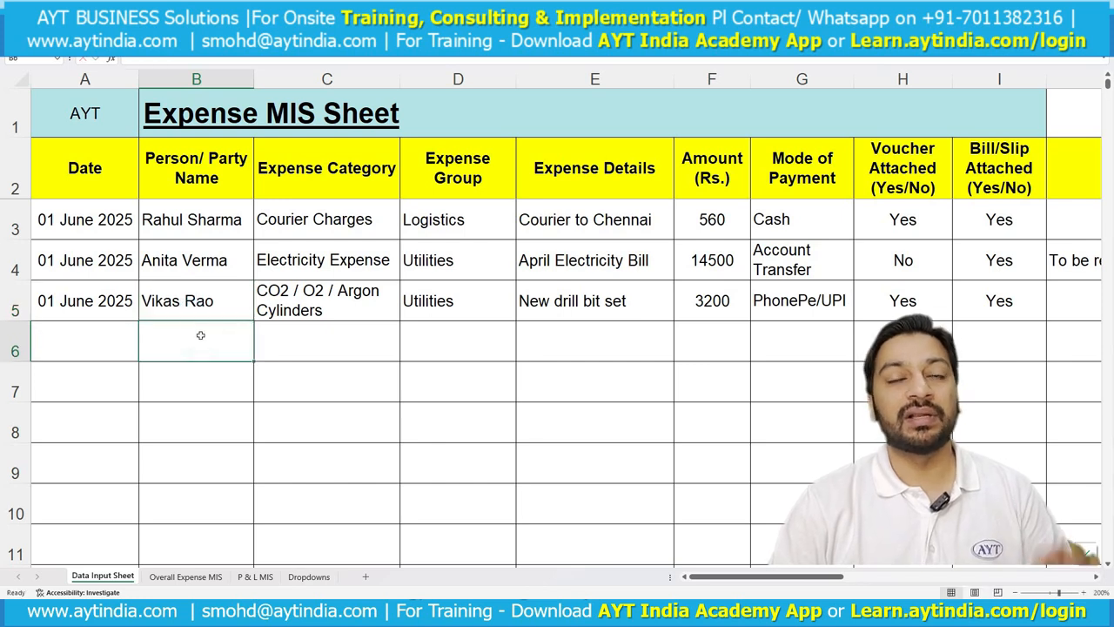
{"action": "left_click", "coordinate": [217, 300]}
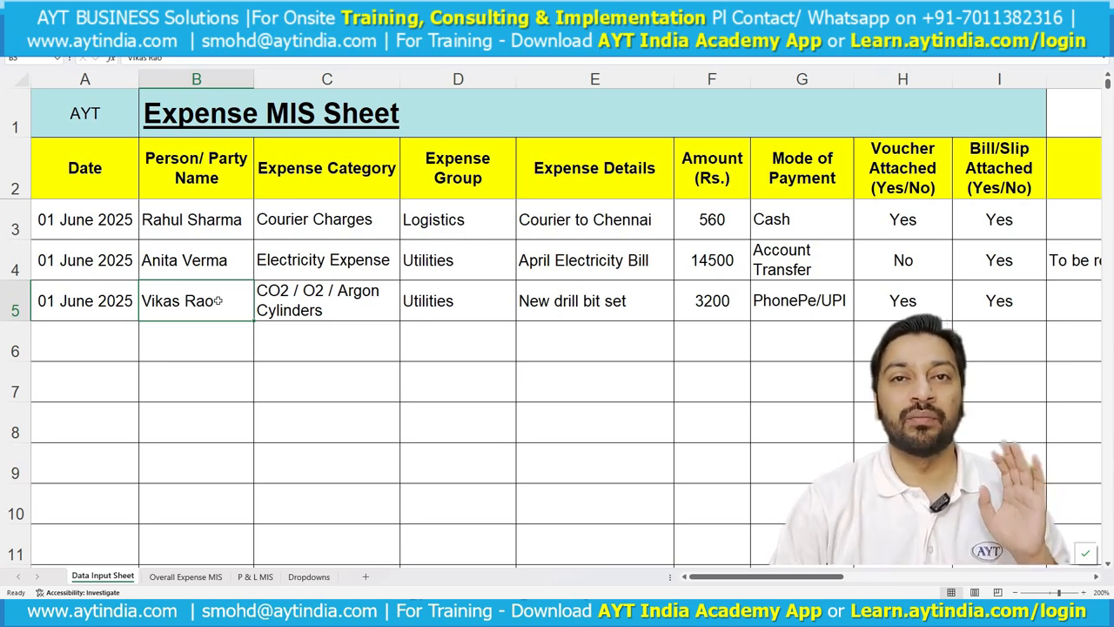
Browse the available expense categories for the entry in C5 without choosing a different one.
{"action": "left_click", "coordinate": [339, 308]}
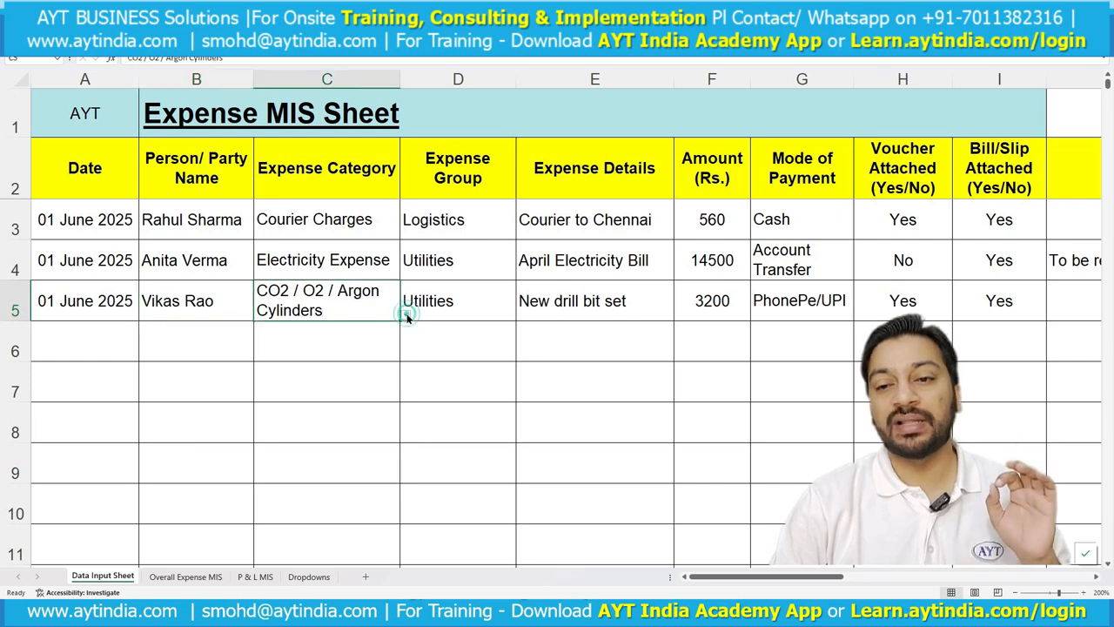
{"action": "left_click", "coordinate": [404, 315]}
{"action": "scroll", "coordinate": [398, 353], "scroll_direction": "up", "scroll_amount": 1}
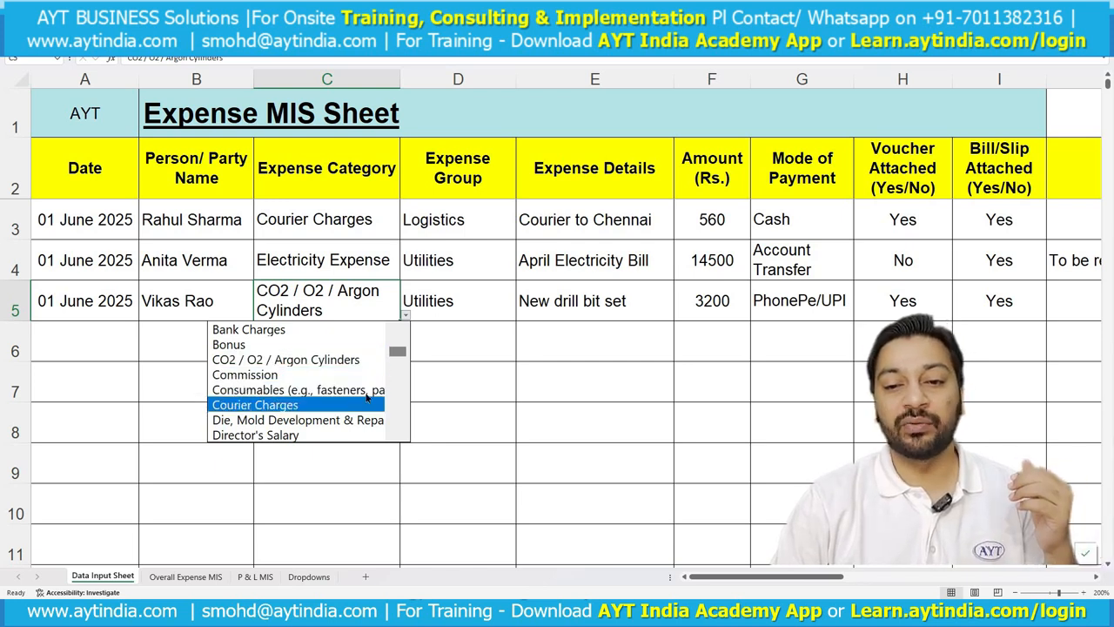
{"action": "left_click_drag", "start_coordinate": [397, 351], "coordinate": [400, 409]}
{"action": "left_click", "coordinate": [323, 495]}
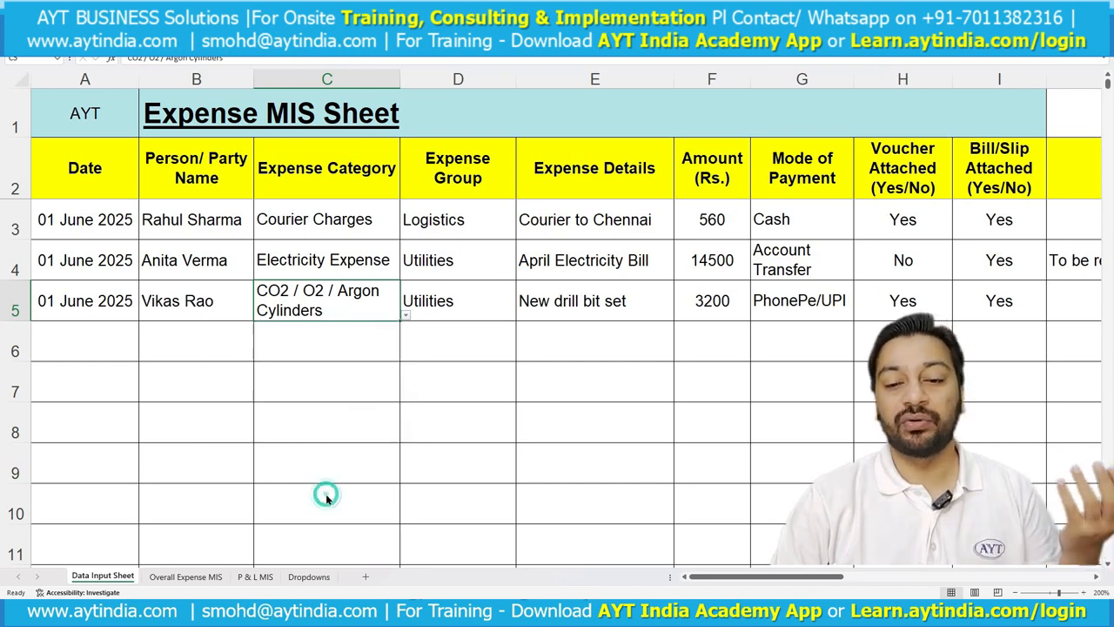
Enlarge the Dropdowns sheet to 160% zoom and examine the master list of expense categories from A2 down to A20.
{"action": "left_click", "coordinate": [309, 577]}
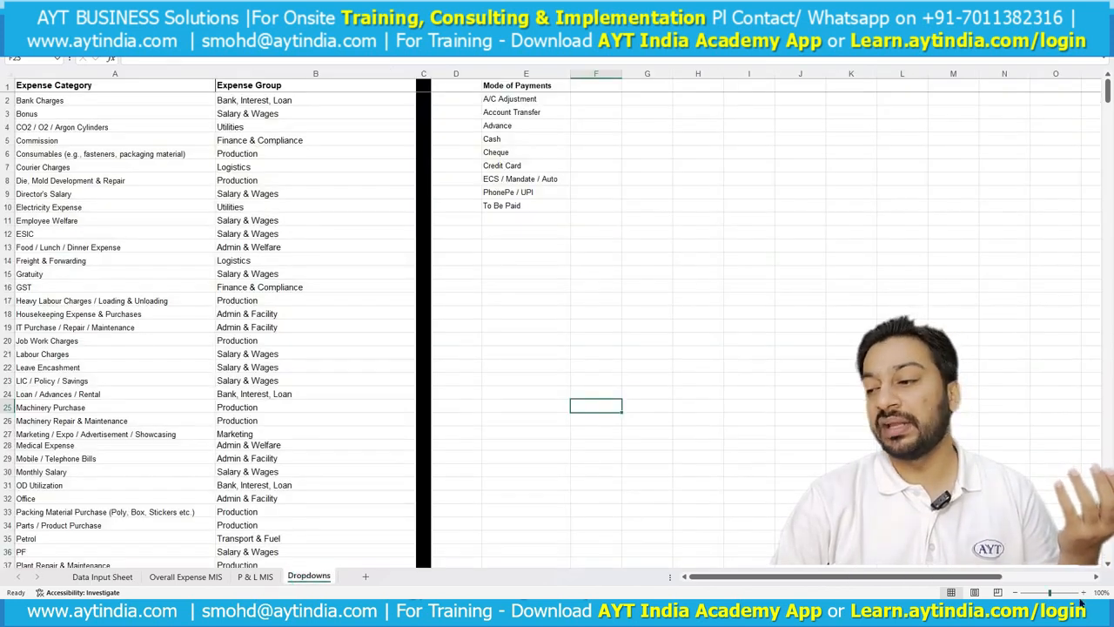
{"action": "left_click", "coordinate": [1086, 592]}
{"action": "left_click", "coordinate": [1087, 592]}
{"action": "left_click", "coordinate": [1086, 592]}
{"action": "left_click", "coordinate": [1086, 592]}
{"action": "left_click", "coordinate": [1086, 592]}
{"action": "left_click", "coordinate": [1086, 591]}
{"action": "scroll", "coordinate": [487, 410], "scroll_direction": "up", "scroll_amount": 1}
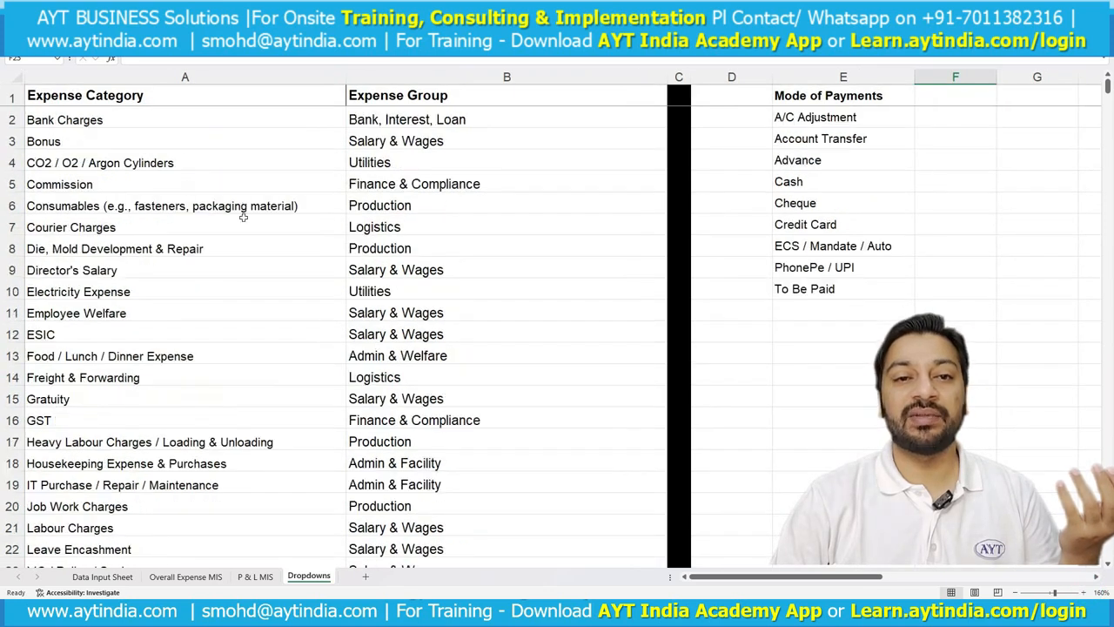
{"action": "left_click_drag", "start_coordinate": [163, 117], "coordinate": [192, 495]}
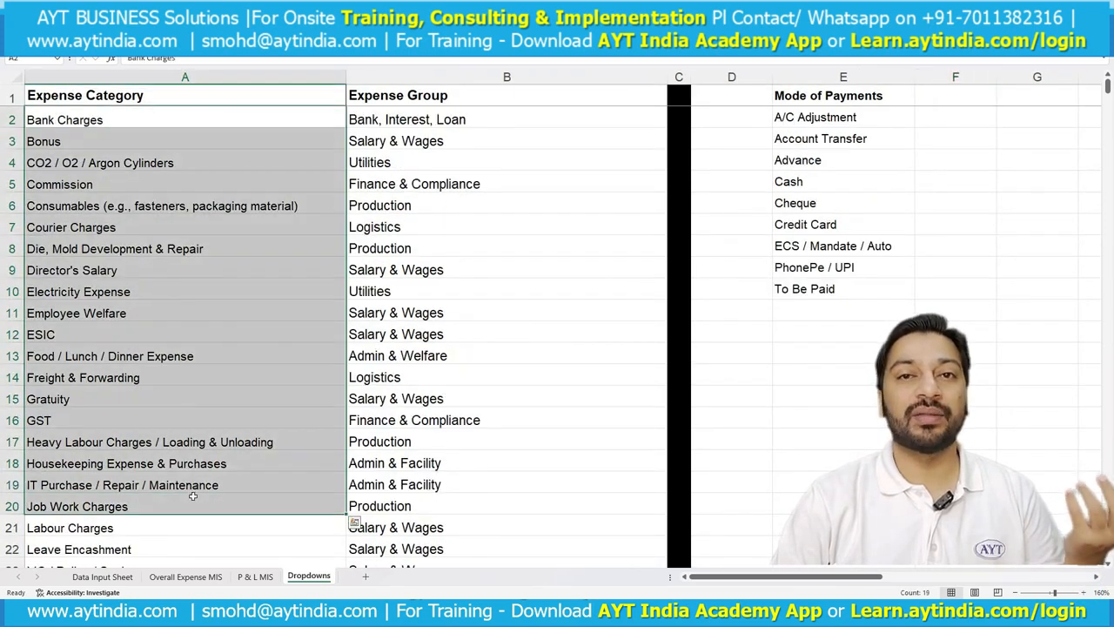
Test the automatic expense group lookup on the Data Input Sheet by choosing Bonus as the category in C6, and clear the entry.
{"action": "left_click", "coordinate": [102, 576]}
{"action": "left_click", "coordinate": [418, 303]}
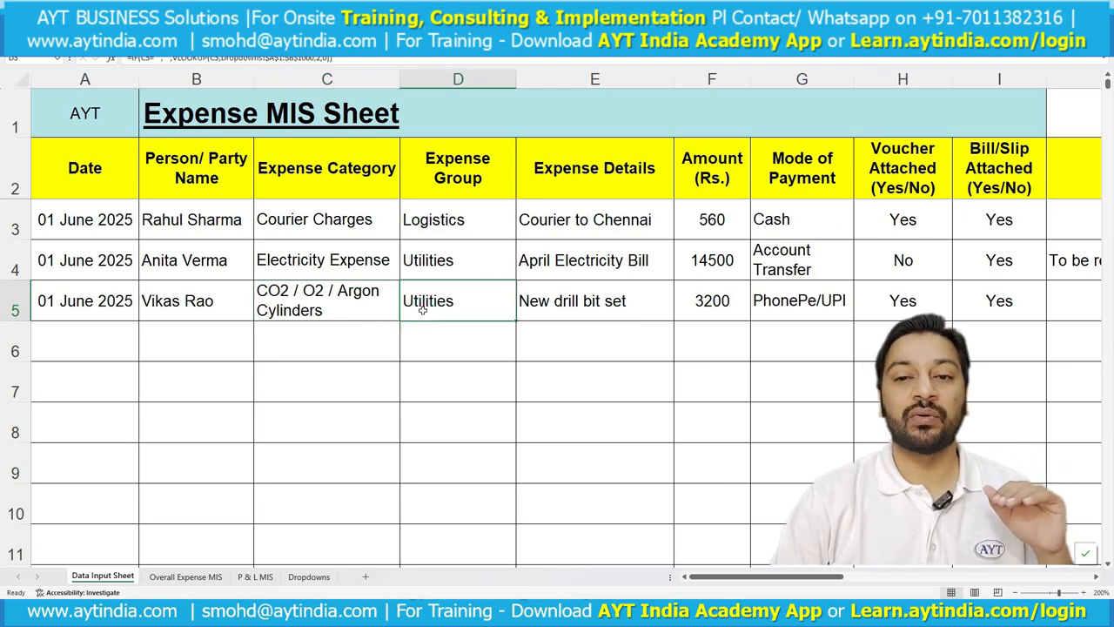
{"action": "left_click", "coordinate": [364, 336]}
{"action": "left_click", "coordinate": [406, 355]}
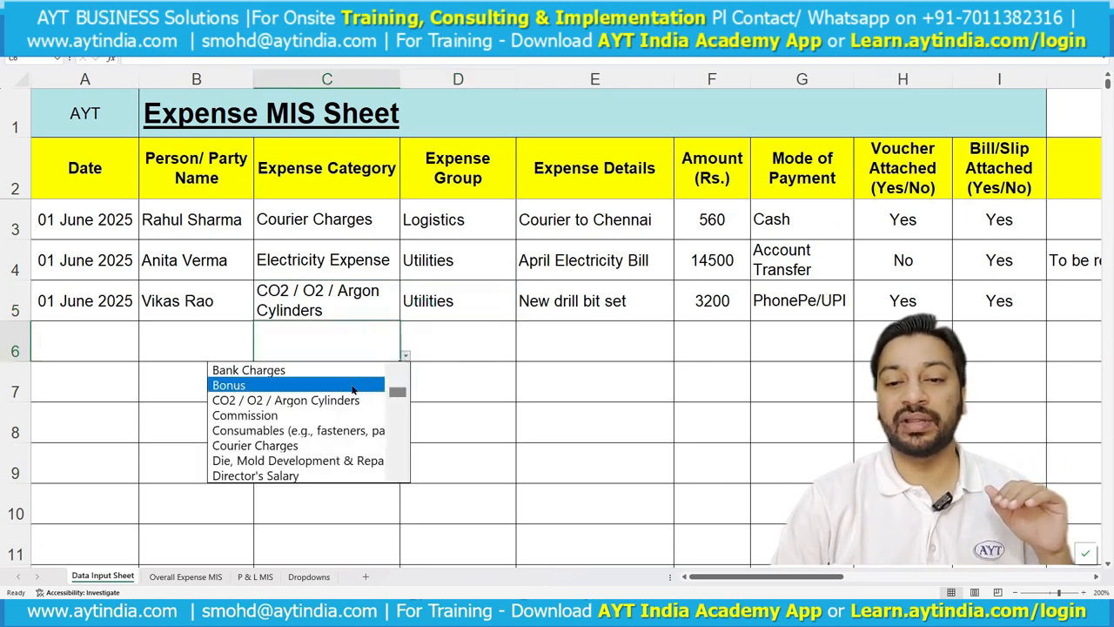
{"action": "left_click", "coordinate": [351, 383]}
{"action": "left_click", "coordinate": [480, 350]}
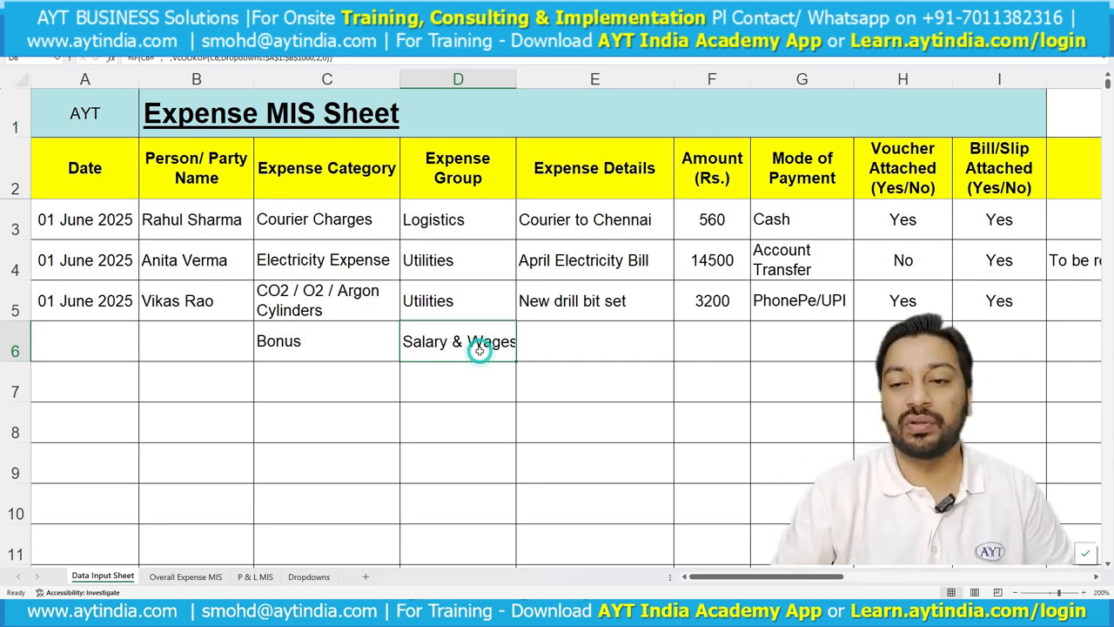
{"action": "left_click", "coordinate": [263, 341]}
{"action": "key", "text": "Delete"}
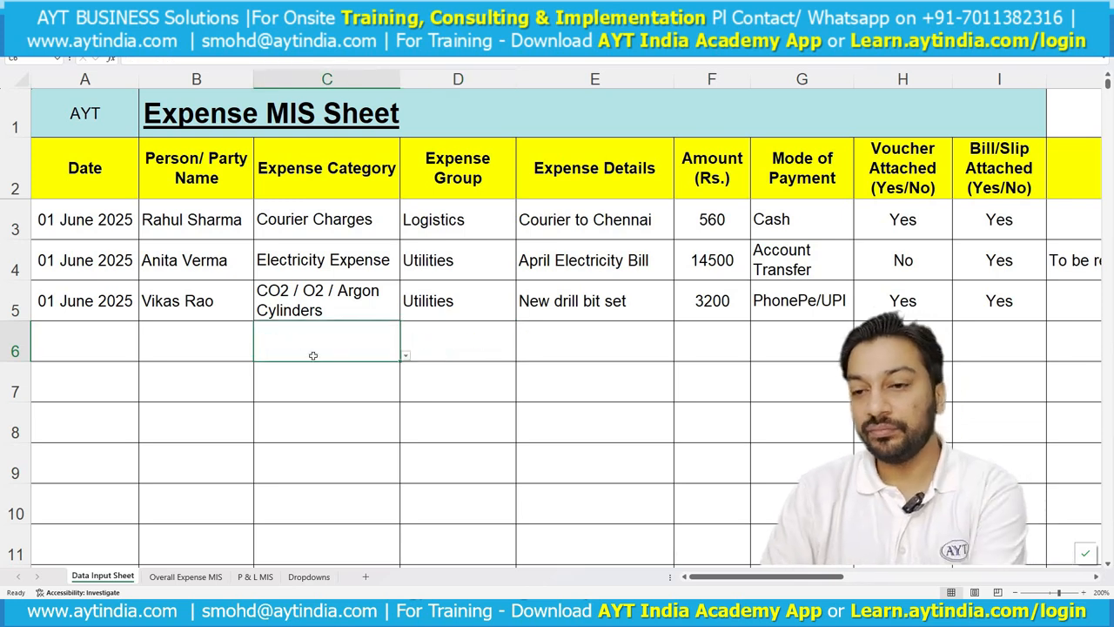
Inspect the Expense Details and Amount cells in row 6 and view the payment options available in G6.
{"action": "left_click", "coordinate": [569, 347]}
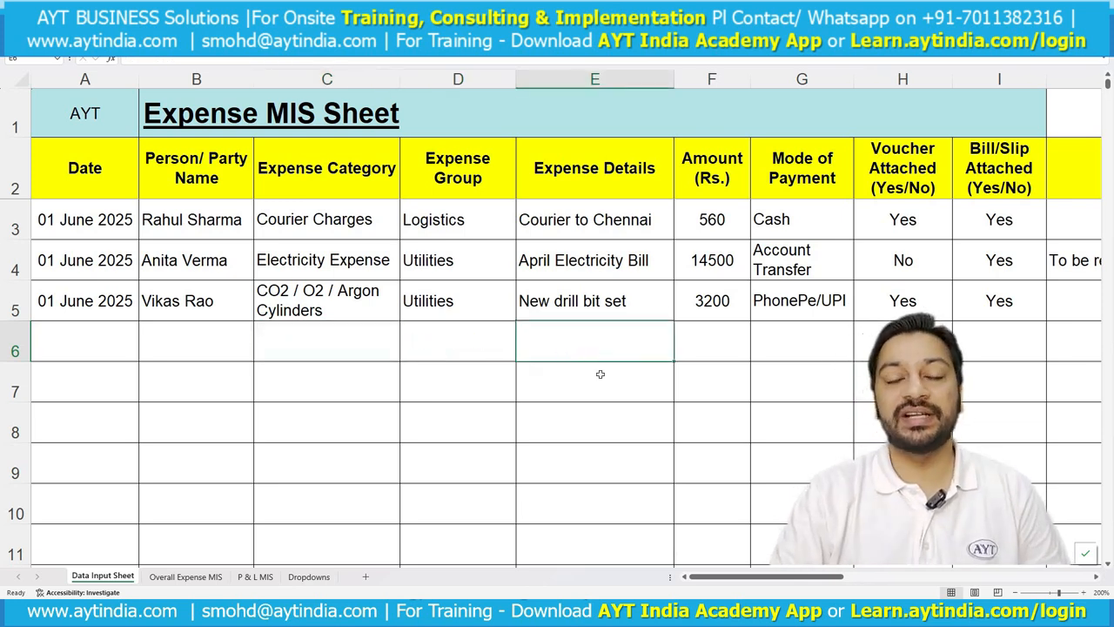
{"action": "left_click_drag", "start_coordinate": [750, 577], "coordinate": [781, 577]}
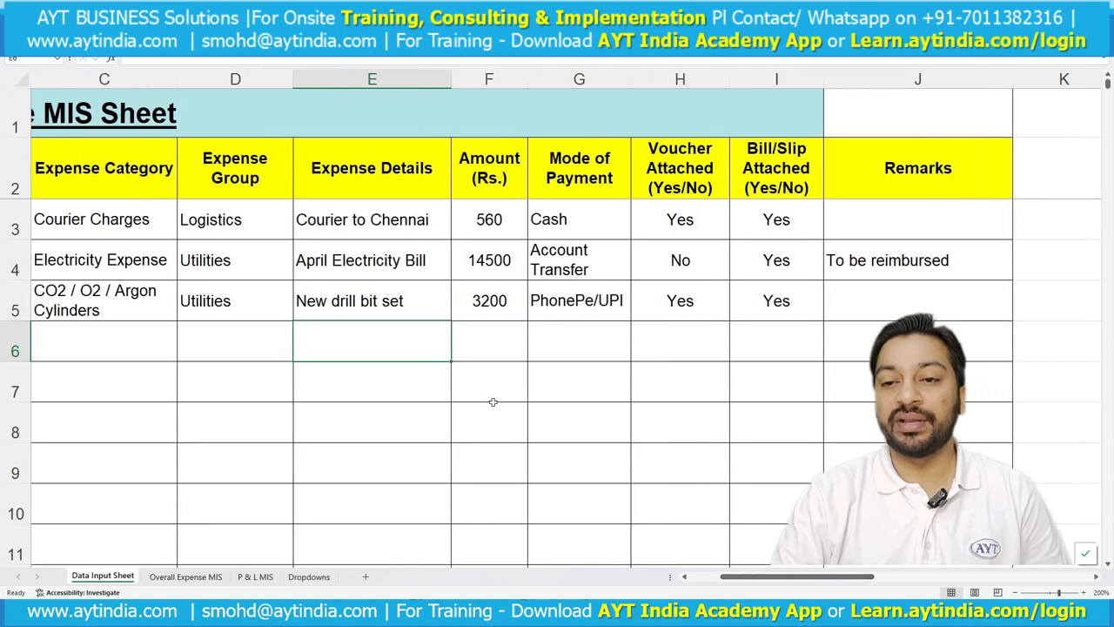
{"action": "left_click", "coordinate": [506, 354]}
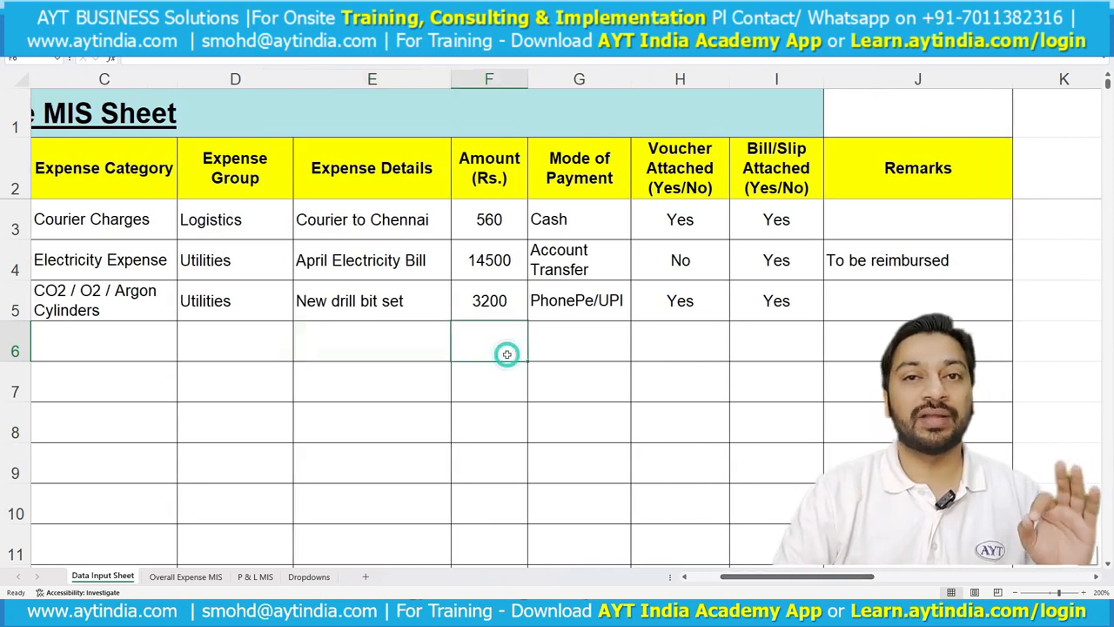
{"action": "left_click", "coordinate": [583, 356]}
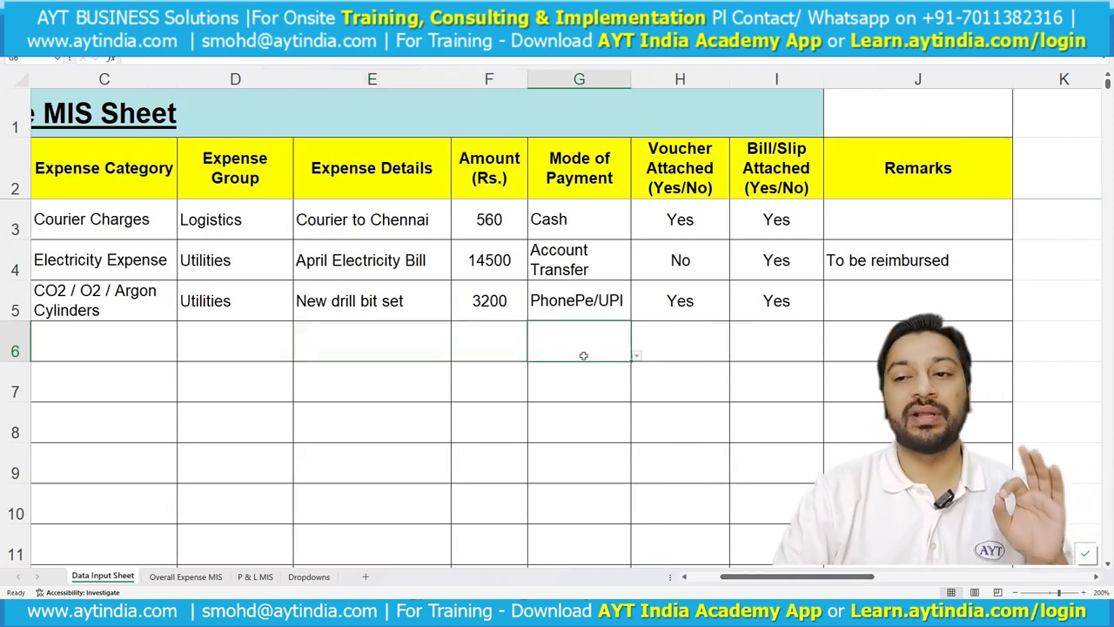
{"action": "left_click", "coordinate": [636, 355]}
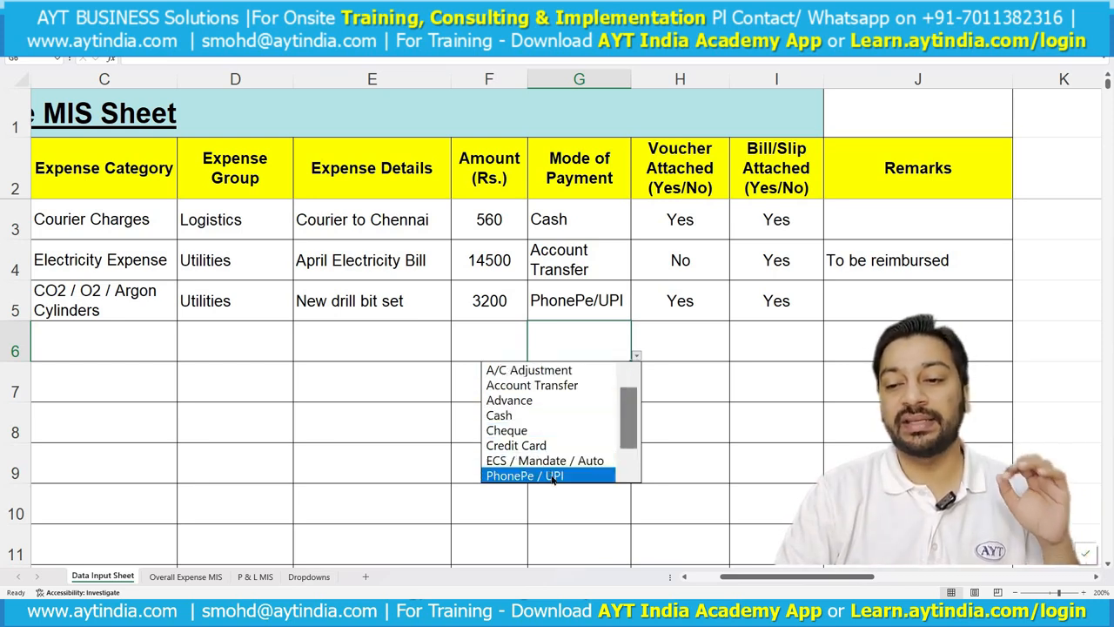
{"action": "left_click", "coordinate": [699, 381]}
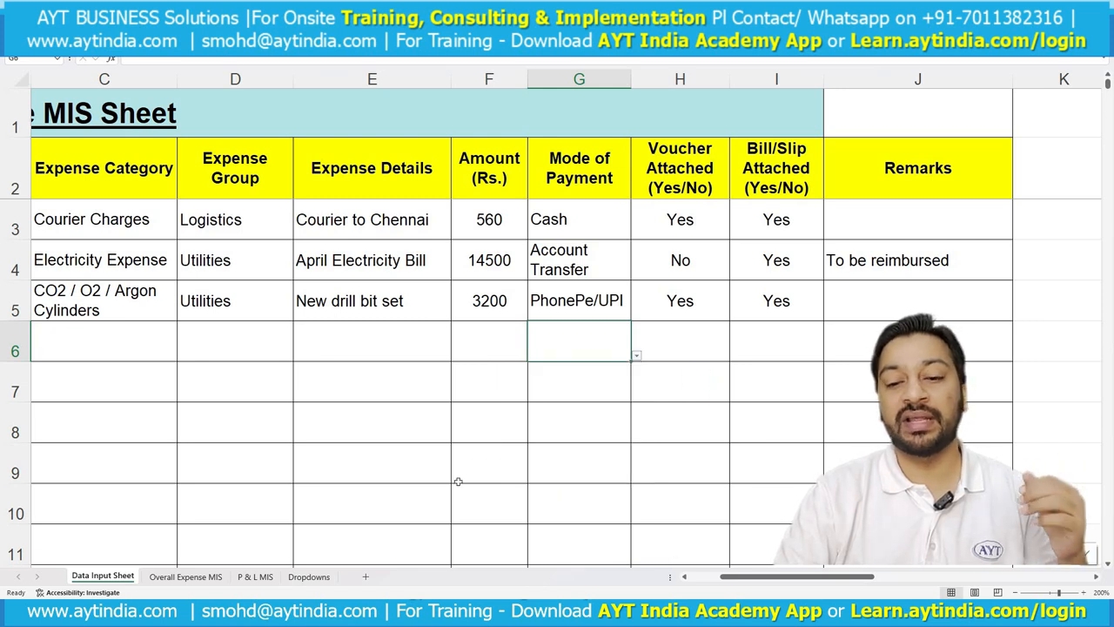
Compare the Mode of Payments list in E2:E10 of the Dropdowns sheet with the options offered in G6 of the Data Input Sheet.
{"action": "left_click", "coordinate": [309, 576]}
{"action": "left_click", "coordinate": [817, 122]}
{"action": "left_click_drag", "start_coordinate": [816, 122], "coordinate": [814, 292]}
{"action": "left_click", "coordinate": [102, 576]}
{"action": "left_click", "coordinate": [588, 339]}
{"action": "left_click", "coordinate": [637, 356]}
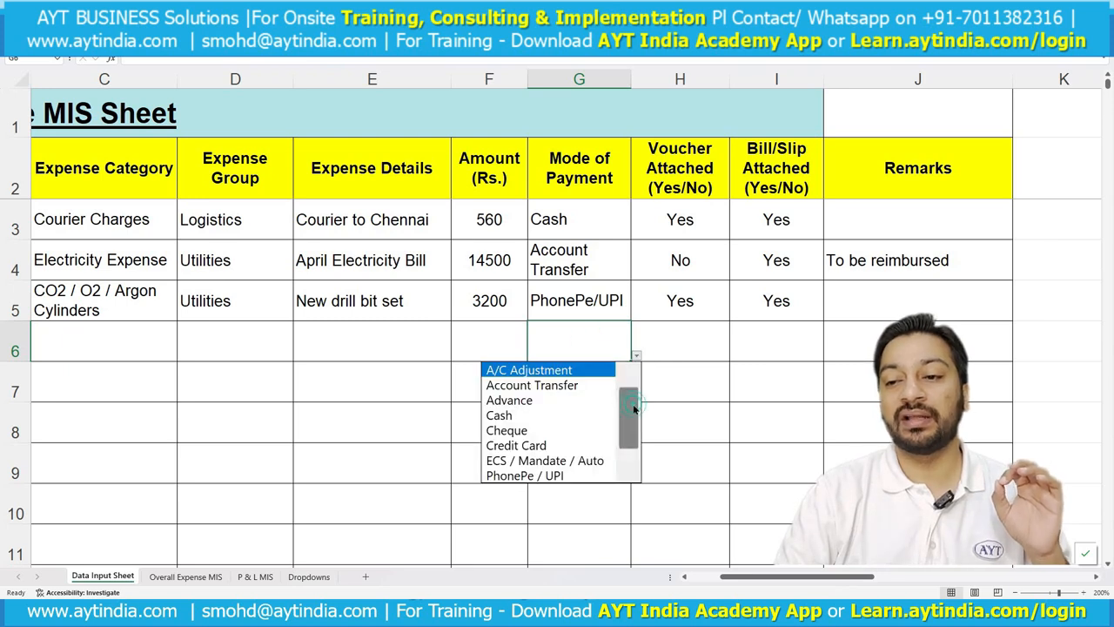
{"action": "scroll", "coordinate": [631, 409], "scroll_direction": "down", "scroll_amount": 1}
{"action": "left_click", "coordinate": [597, 338]}
Recheck the Amount cell and payment options in row 6, and examine the Voucher Attached column in rows 5 and 6.
{"action": "left_click", "coordinate": [470, 349]}
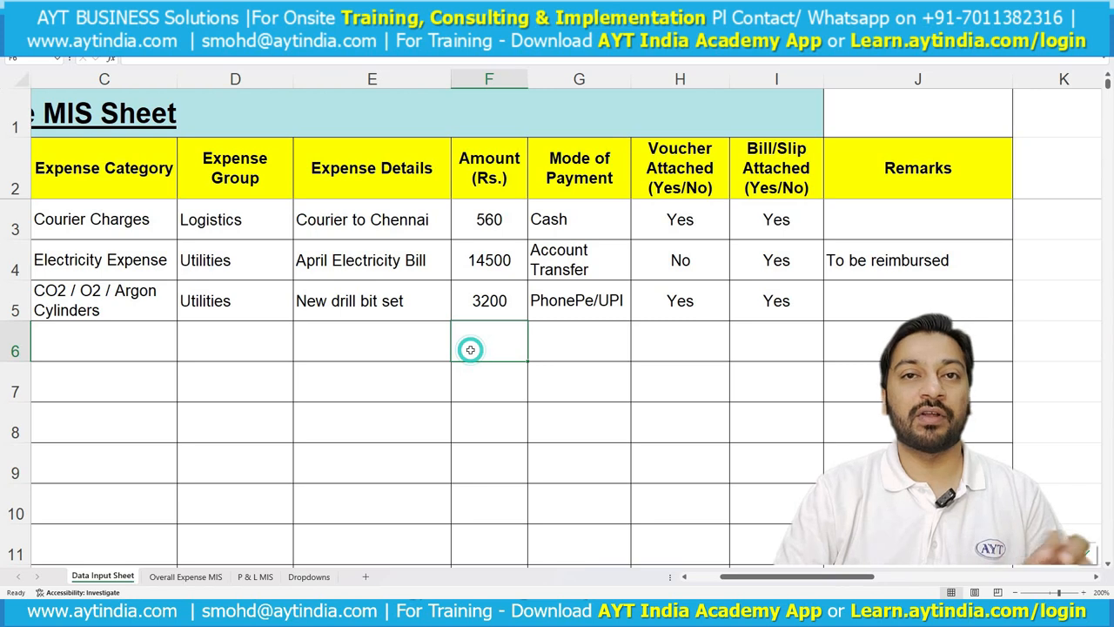
{"action": "left_click", "coordinate": [562, 333]}
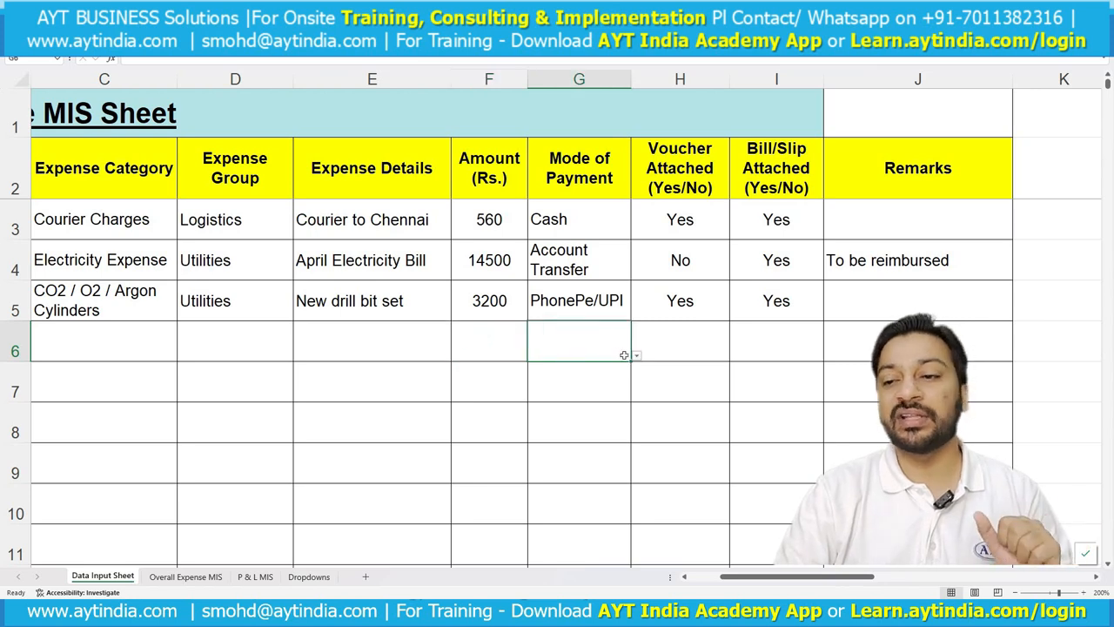
{"action": "left_click", "coordinate": [636, 356]}
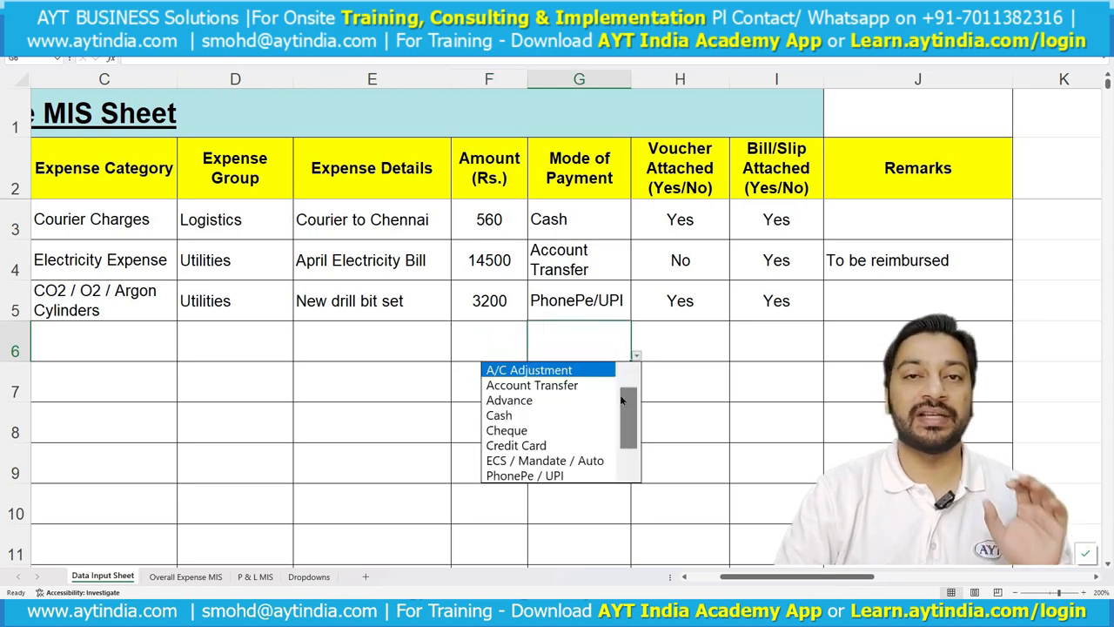
{"action": "left_click", "coordinate": [582, 345]}
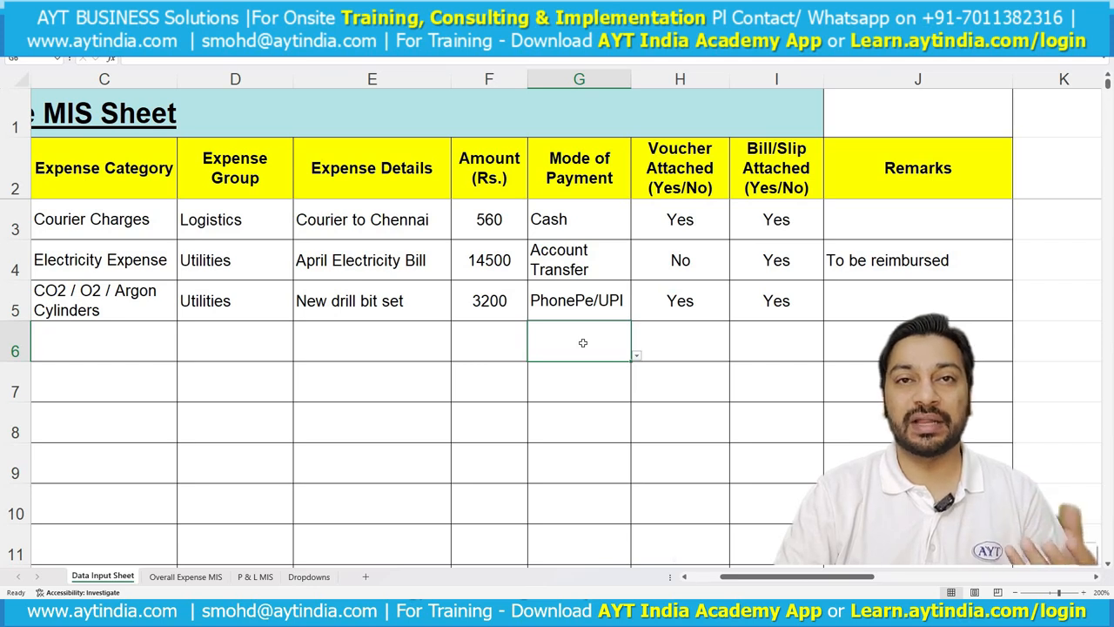
{"action": "left_click", "coordinate": [685, 342]}
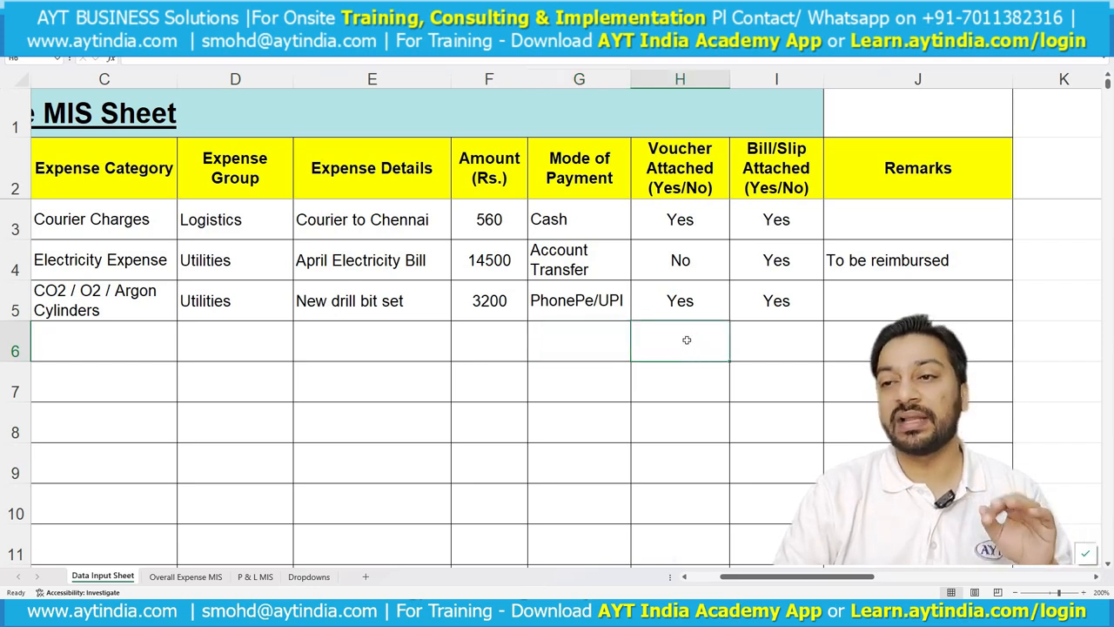
{"action": "left_click", "coordinate": [693, 304]}
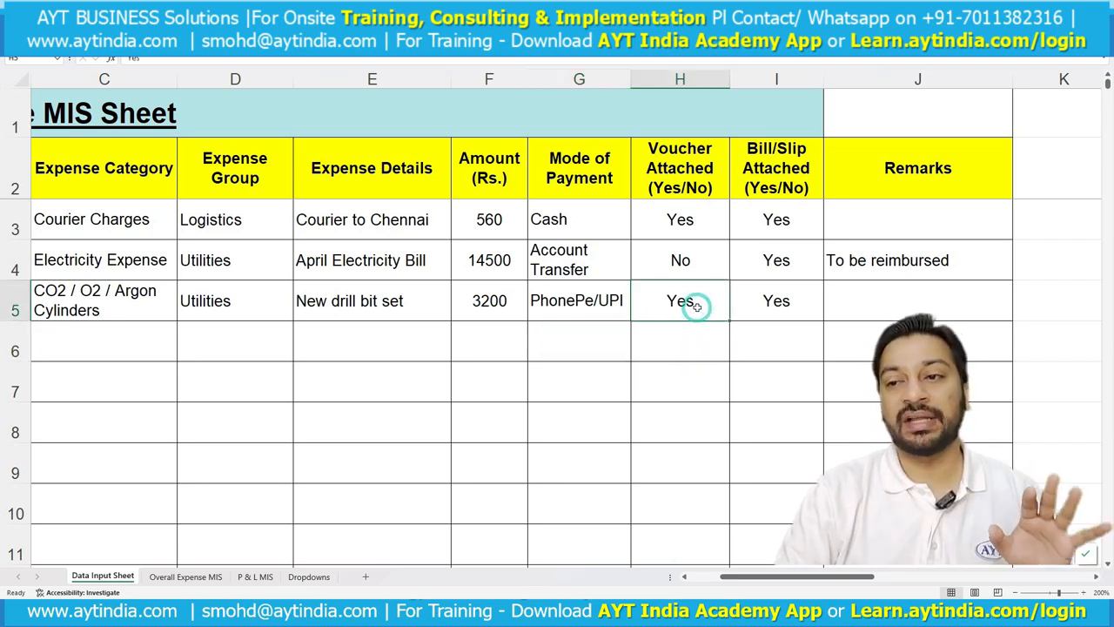
Link the Voucher Attached entry in H5 to the Daily Dispatch Register workbook as a hyperlink.
{"action": "left_click", "coordinate": [765, 299]}
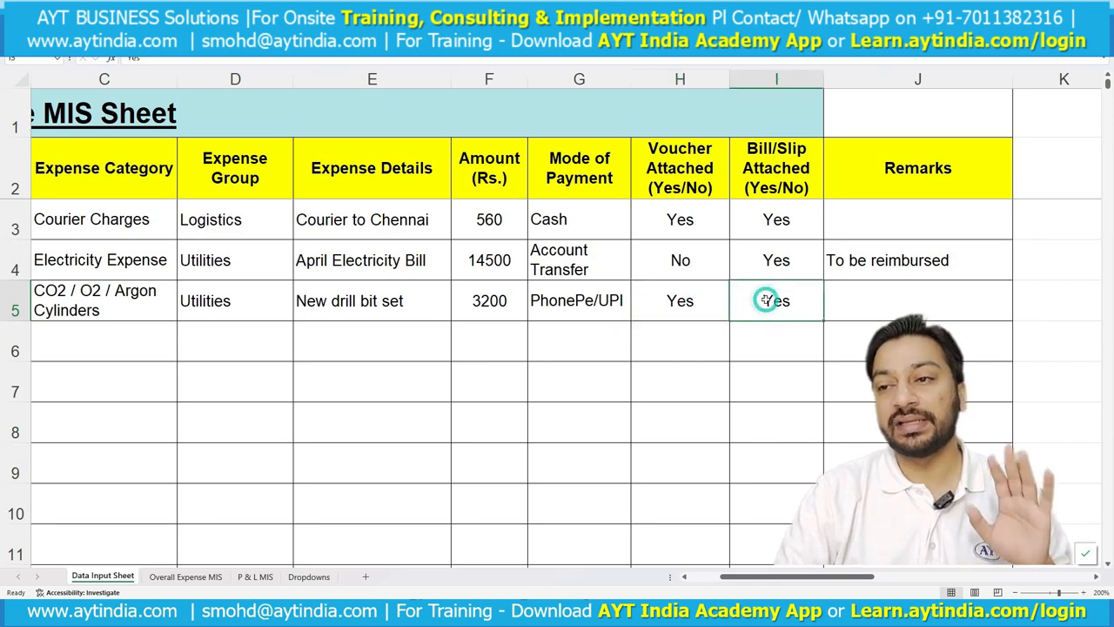
{"action": "left_click", "coordinate": [699, 308]}
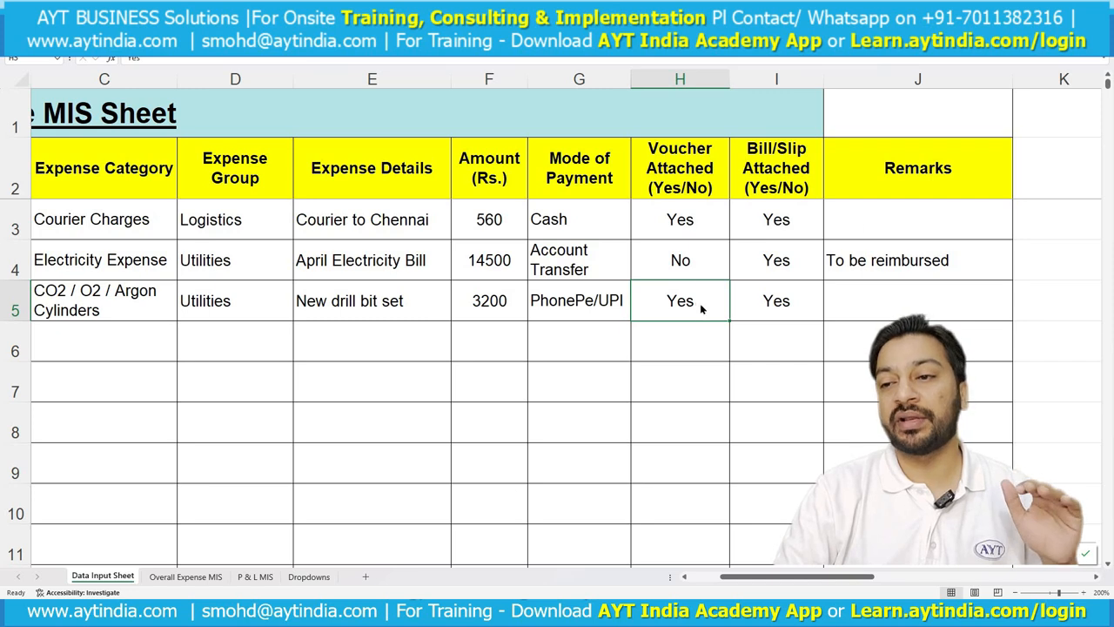
{"action": "right_click", "coordinate": [700, 302]}
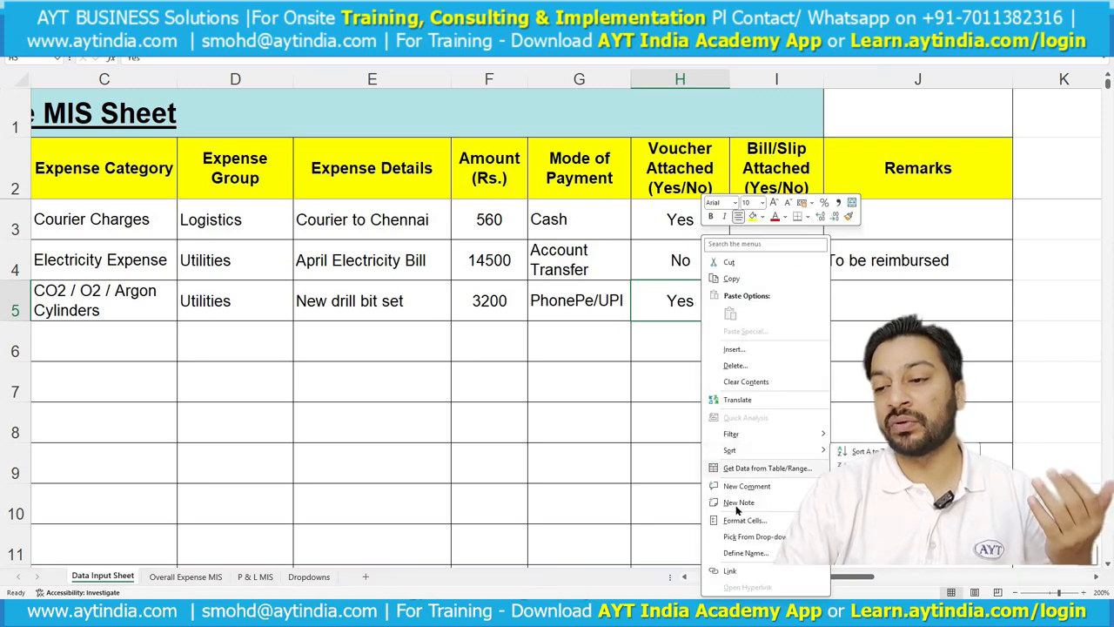
{"action": "left_click", "coordinate": [736, 571]}
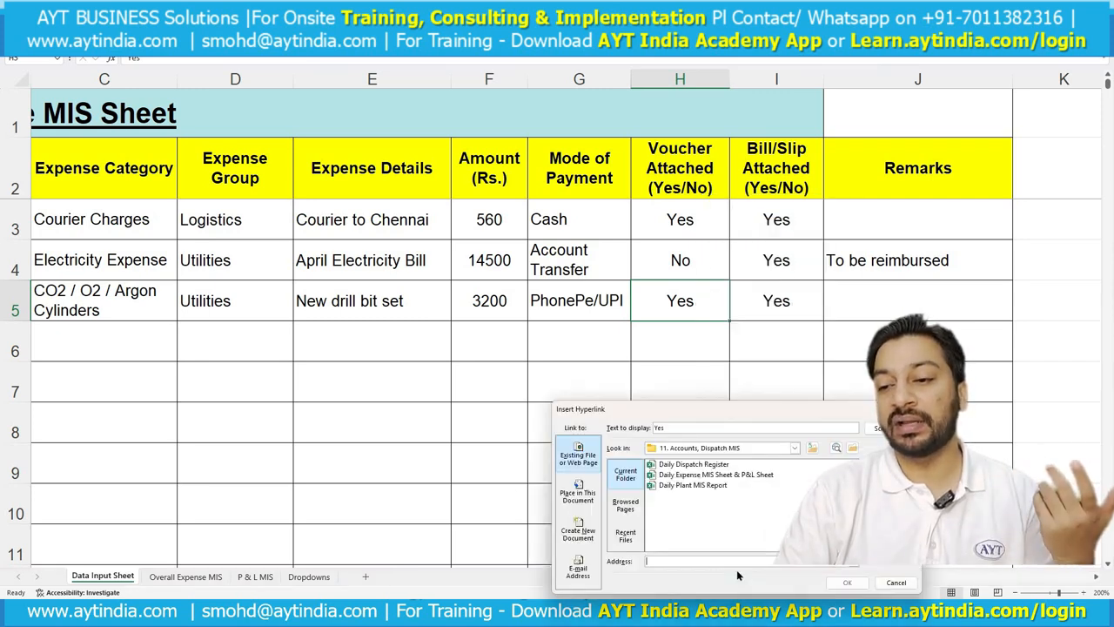
{"action": "left_click", "coordinate": [695, 465]}
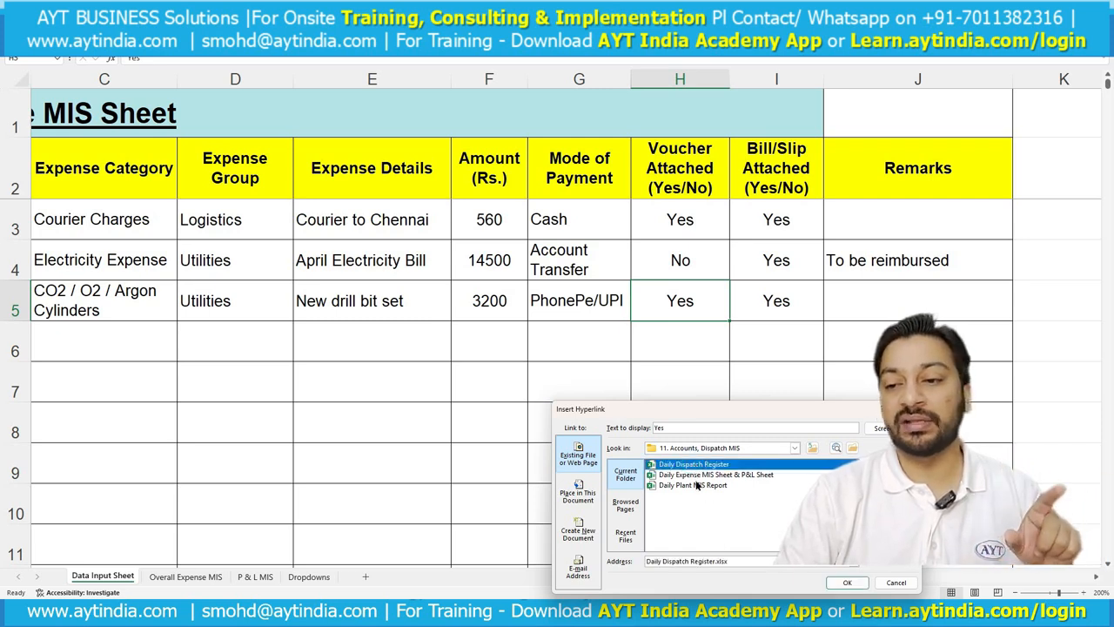
{"action": "left_click", "coordinate": [847, 582]}
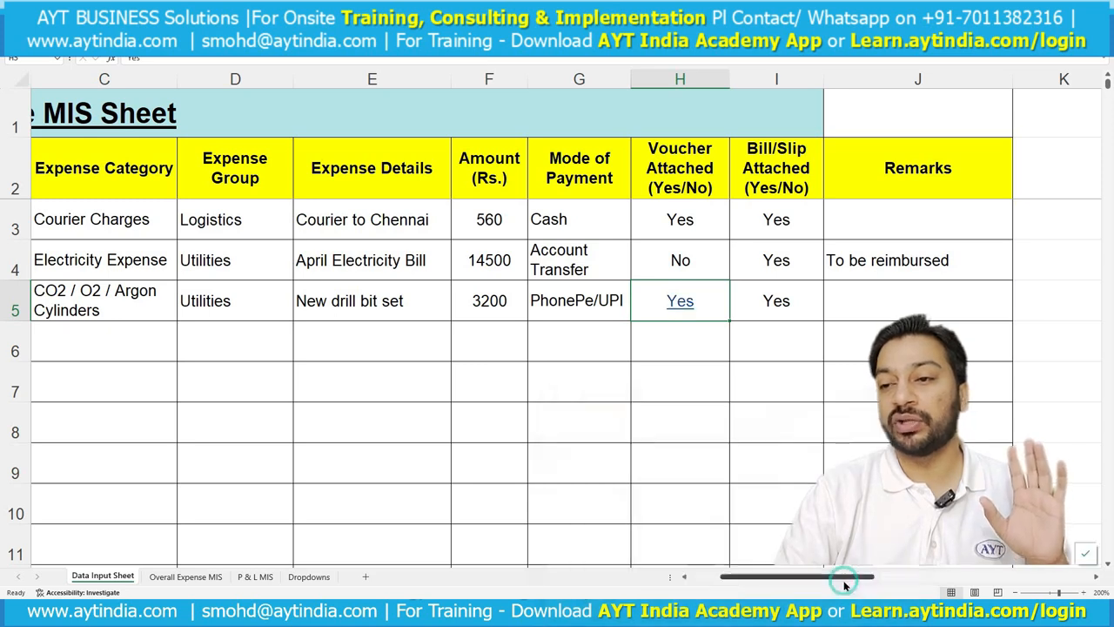
Test the H5 hyperlink by opening the Daily Dispatch Register, return to the expense workbook, and check the Remarks cell J5.
{"action": "left_click", "coordinate": [743, 423]}
{"action": "left_click", "coordinate": [680, 302]}
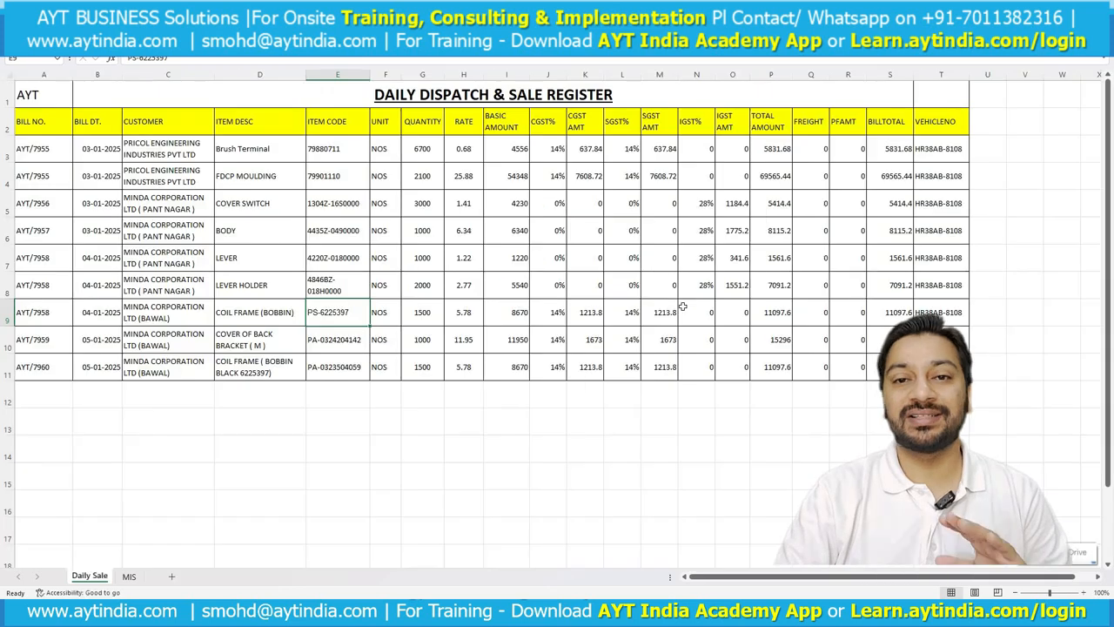
{"action": "key", "text": "alt+Tab"}
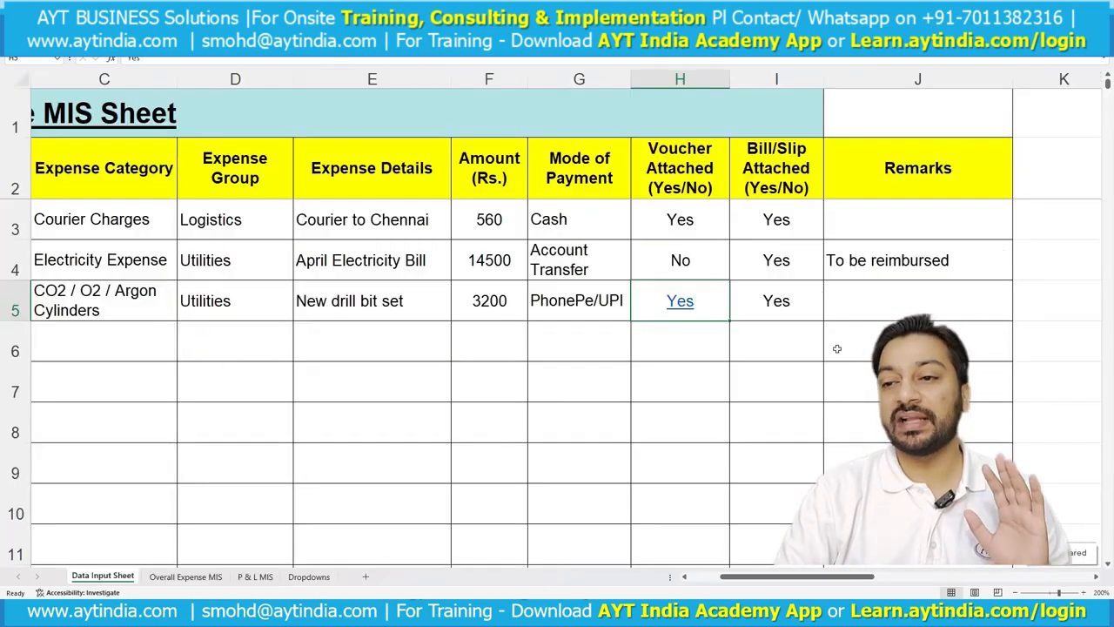
{"action": "left_click", "coordinate": [678, 300]}
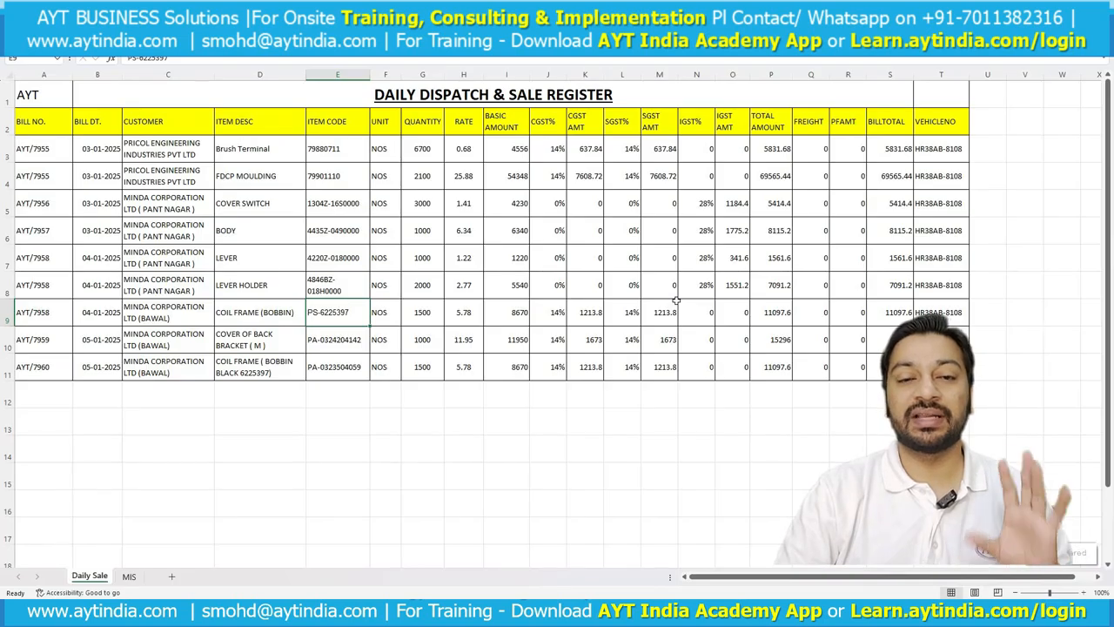
{"action": "left_click", "coordinate": [1100, 8]}
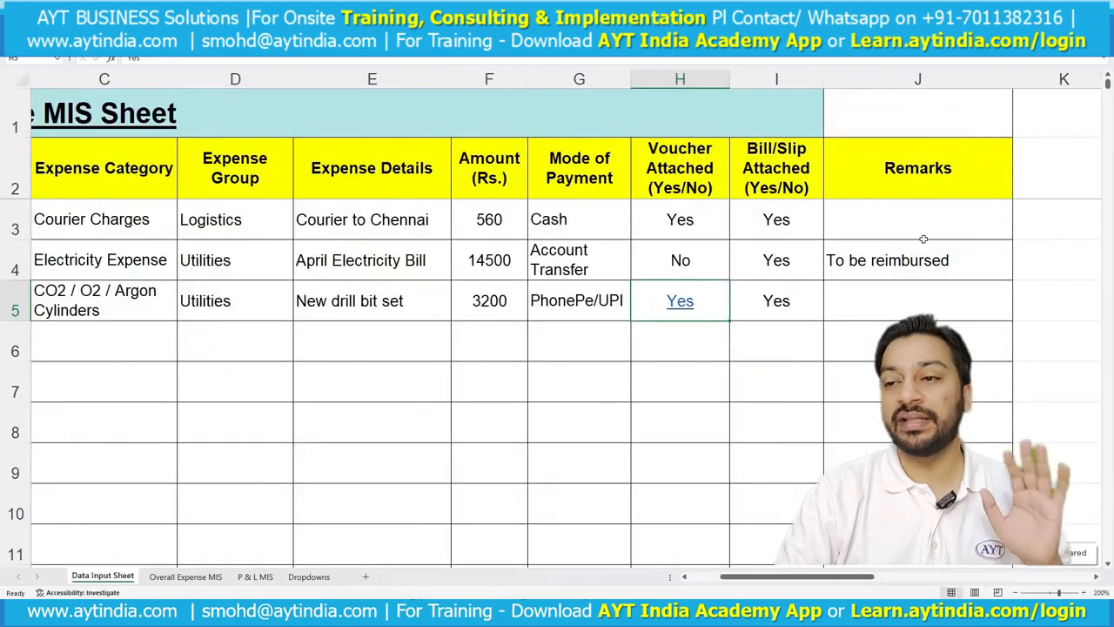
{"action": "left_click", "coordinate": [811, 300]}
{"action": "left_click", "coordinate": [917, 294]}
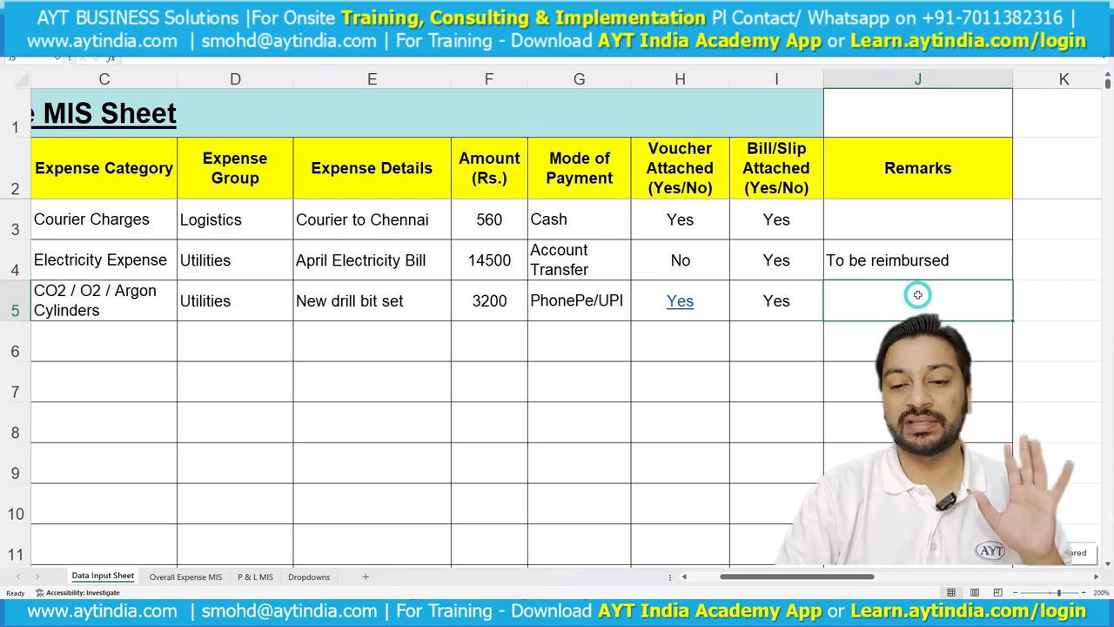
Examine the month-wise category and group expense reports on the Overall Expense MIS sheet.
{"action": "left_click", "coordinate": [183, 576]}
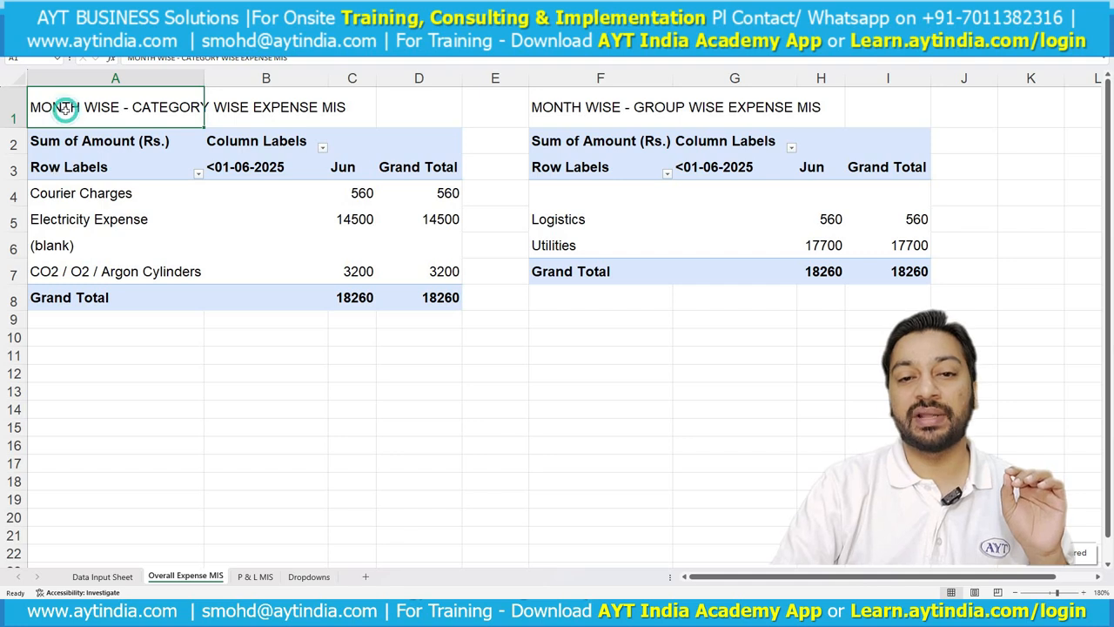
{"action": "left_click_drag", "start_coordinate": [62, 111], "coordinate": [322, 280]}
{"action": "left_click_drag", "start_coordinate": [566, 109], "coordinate": [877, 271]}
{"action": "double_click", "coordinate": [47, 36]}
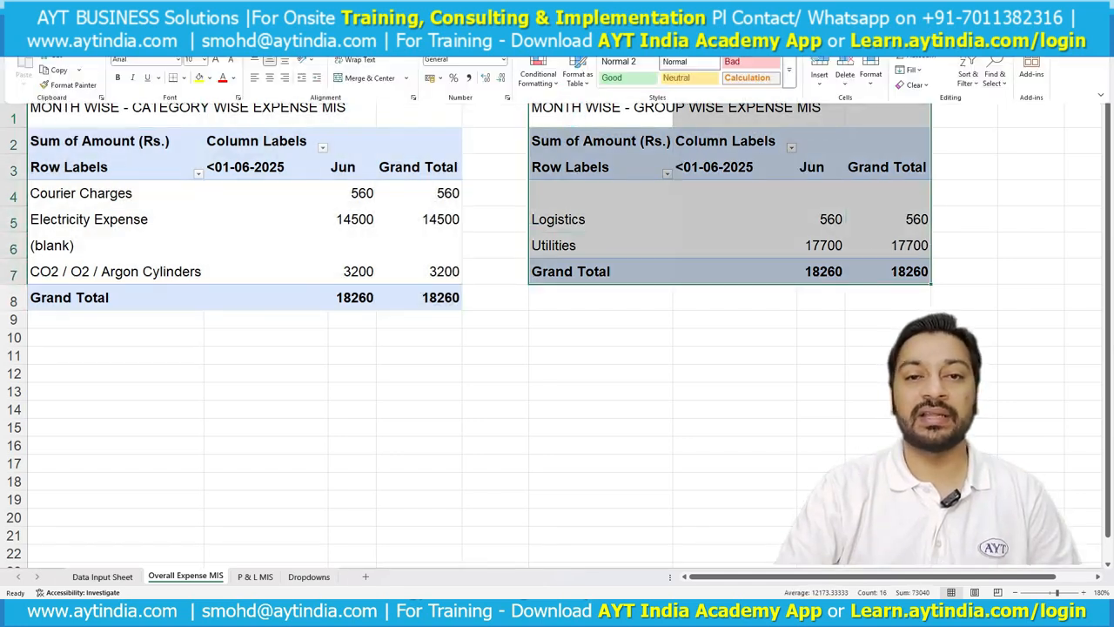
{"action": "mouse_move", "coordinate": [364, 327]}
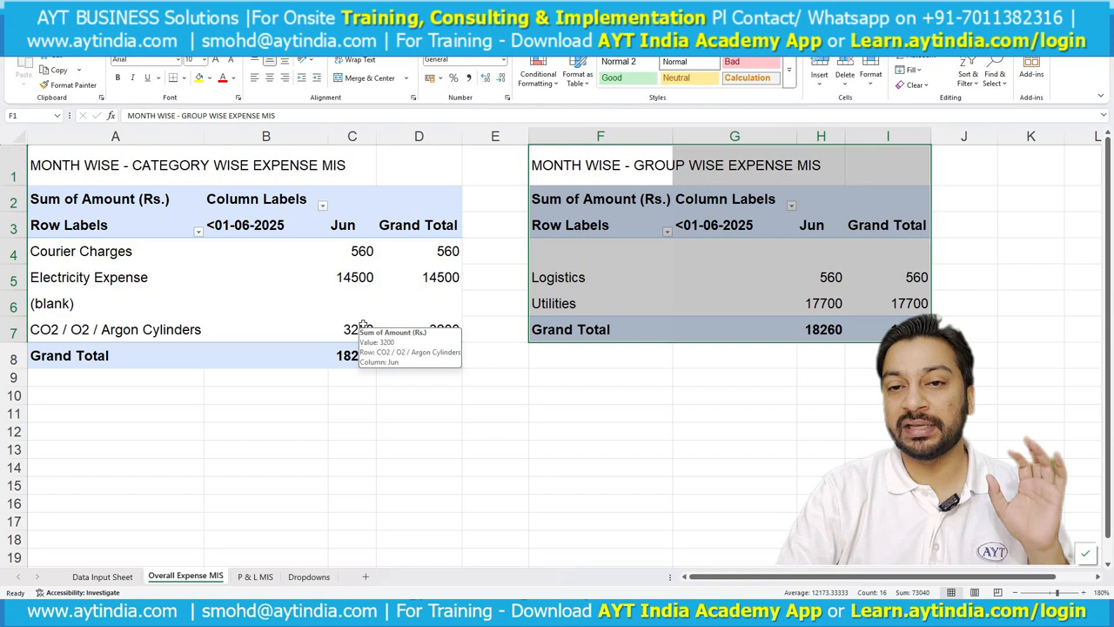
Refresh the month-wise, category-wise expense pivot table on the Overall Expense MIS sheet.
{"action": "left_click", "coordinate": [54, 166]}
{"action": "left_click", "coordinate": [67, 218]}
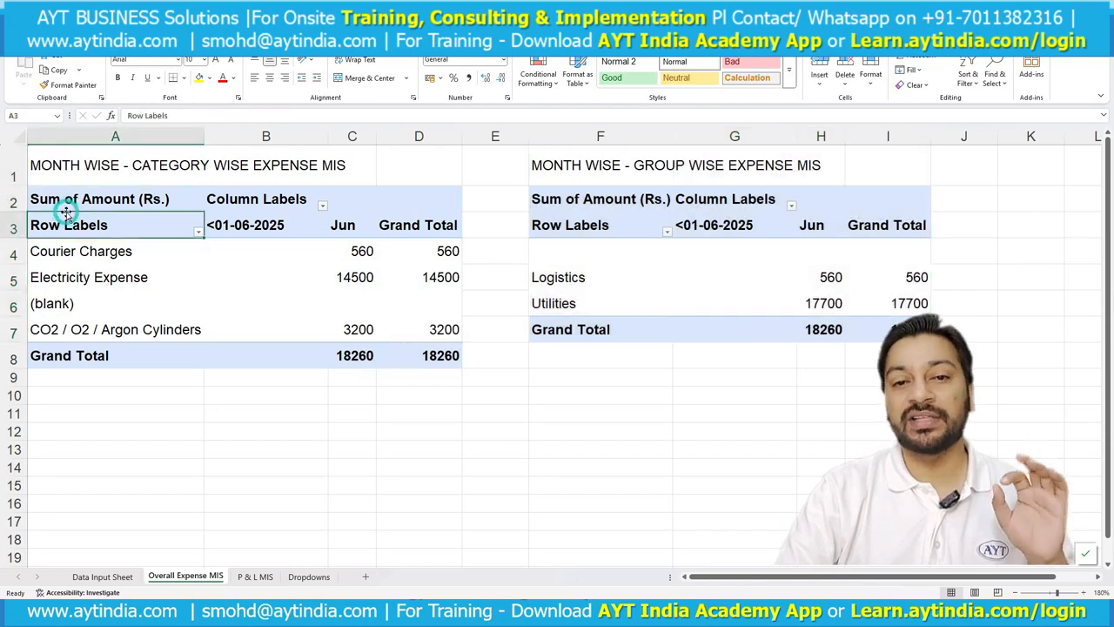
{"action": "left_click", "coordinate": [94, 199]}
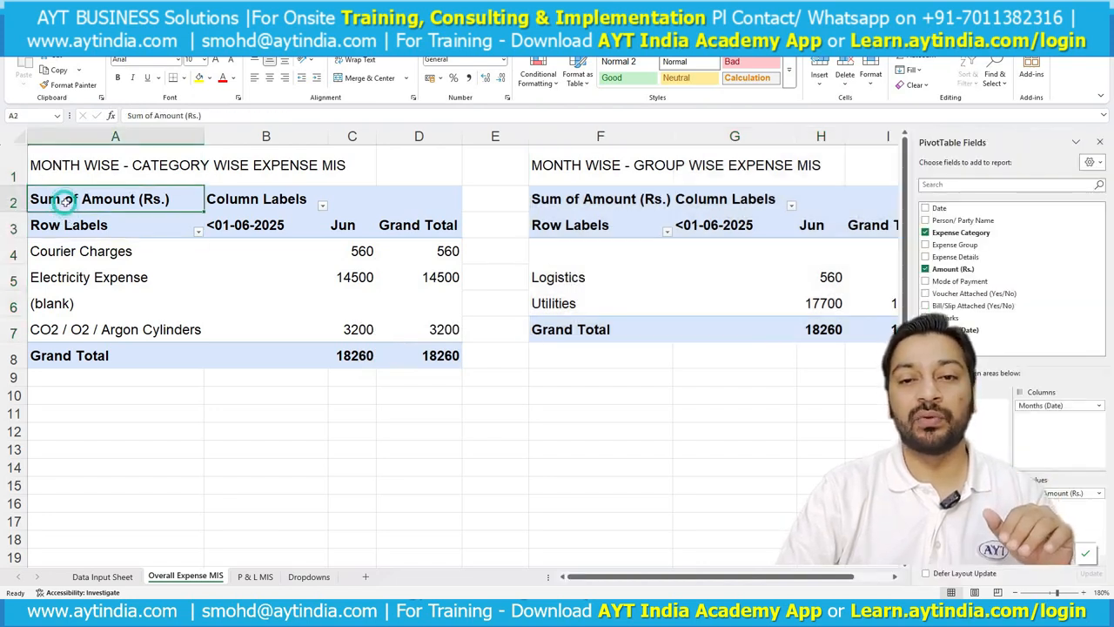
{"action": "key", "text": "ctrl+a"}
{"action": "left_click", "coordinate": [122, 225]}
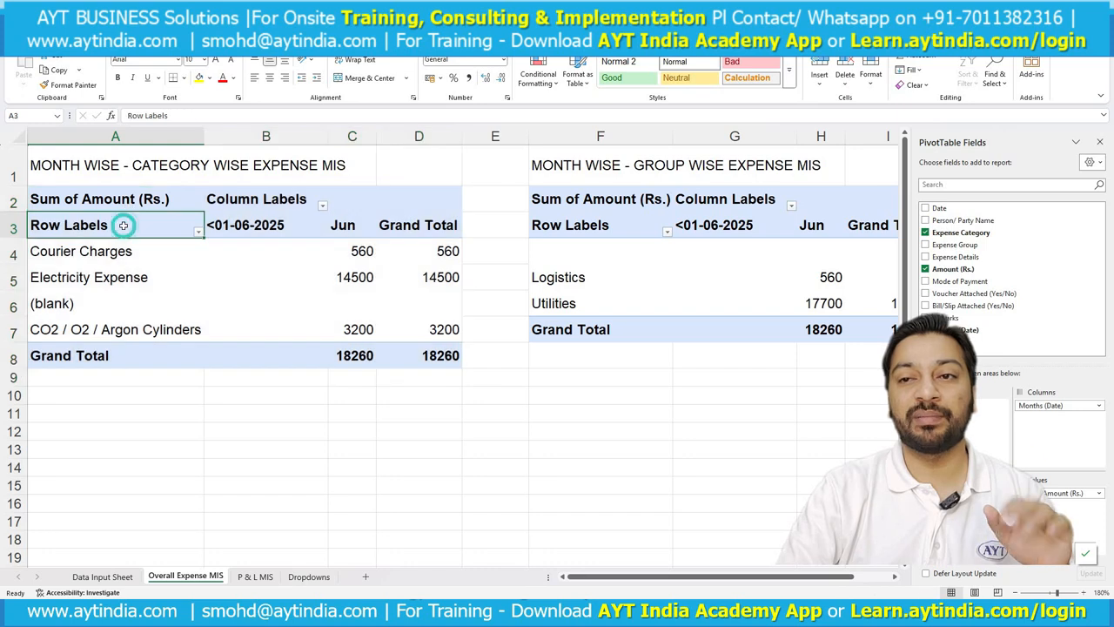
{"action": "left_click", "coordinate": [470, 44]}
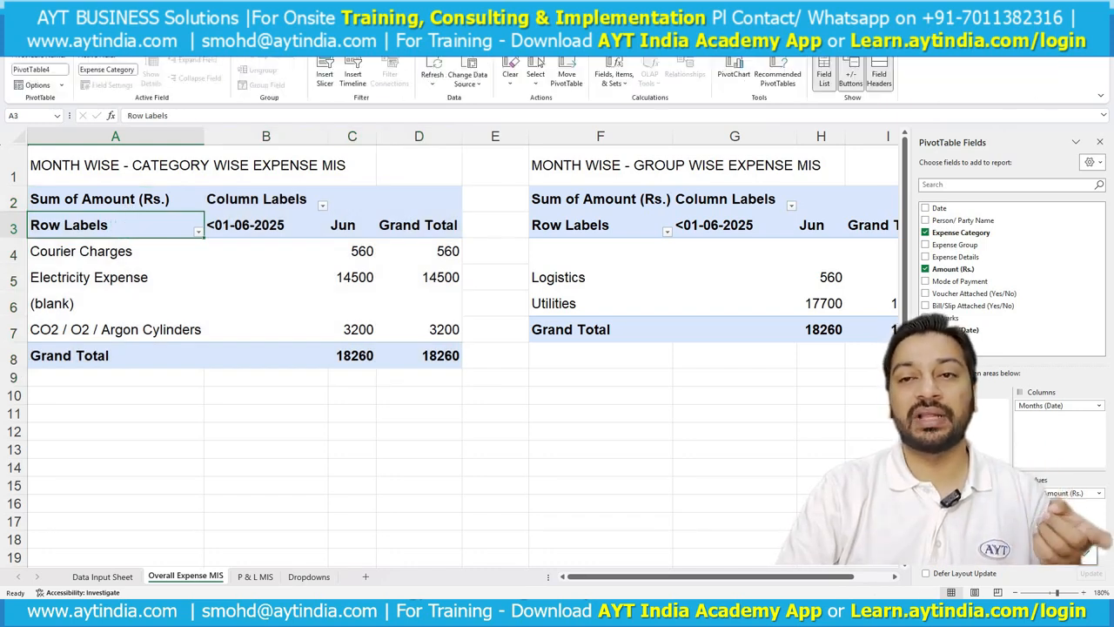
{"action": "left_click", "coordinate": [433, 65]}
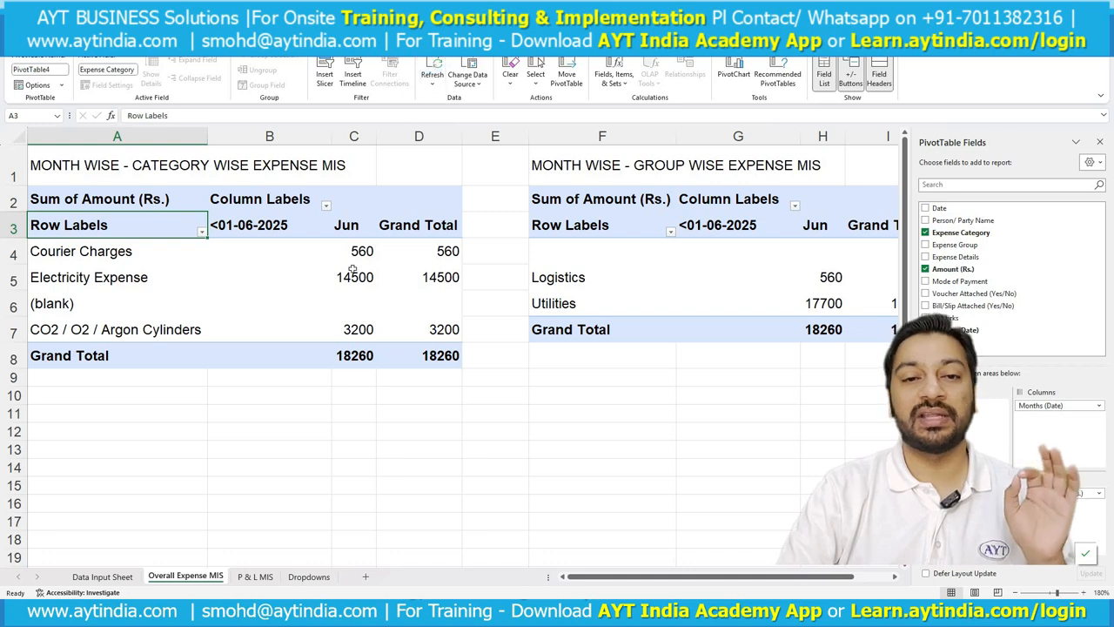
Inspect the row labels of the group-wise and category-wise pivot tables, and close the PivotTable field list.
{"action": "left_click", "coordinate": [575, 278]}
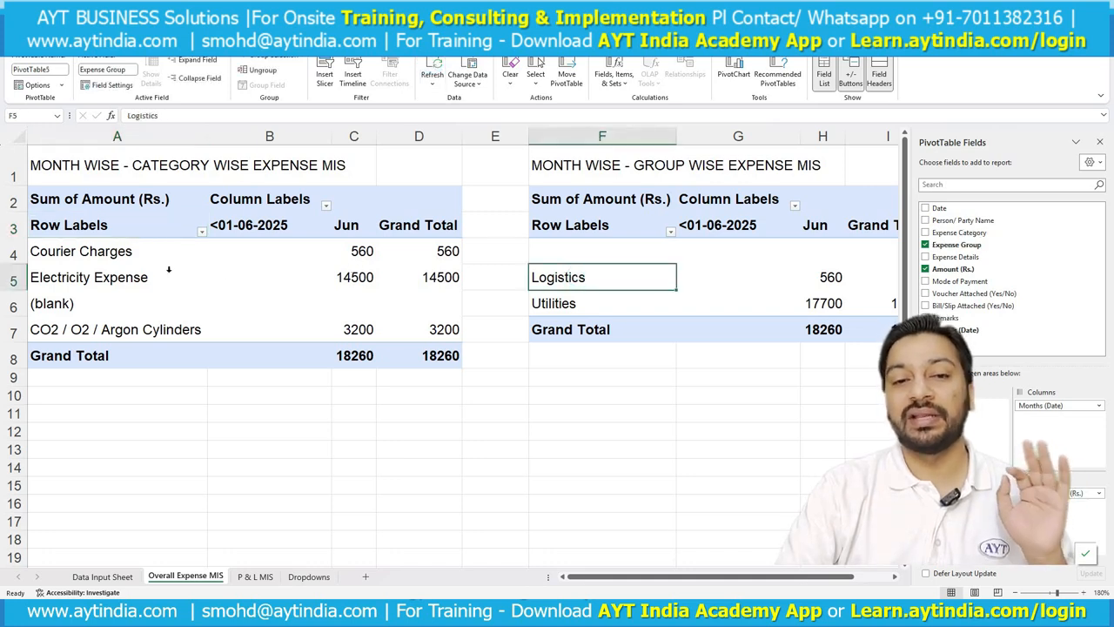
{"action": "left_click", "coordinate": [129, 294]}
{"action": "left_click", "coordinate": [1100, 141]}
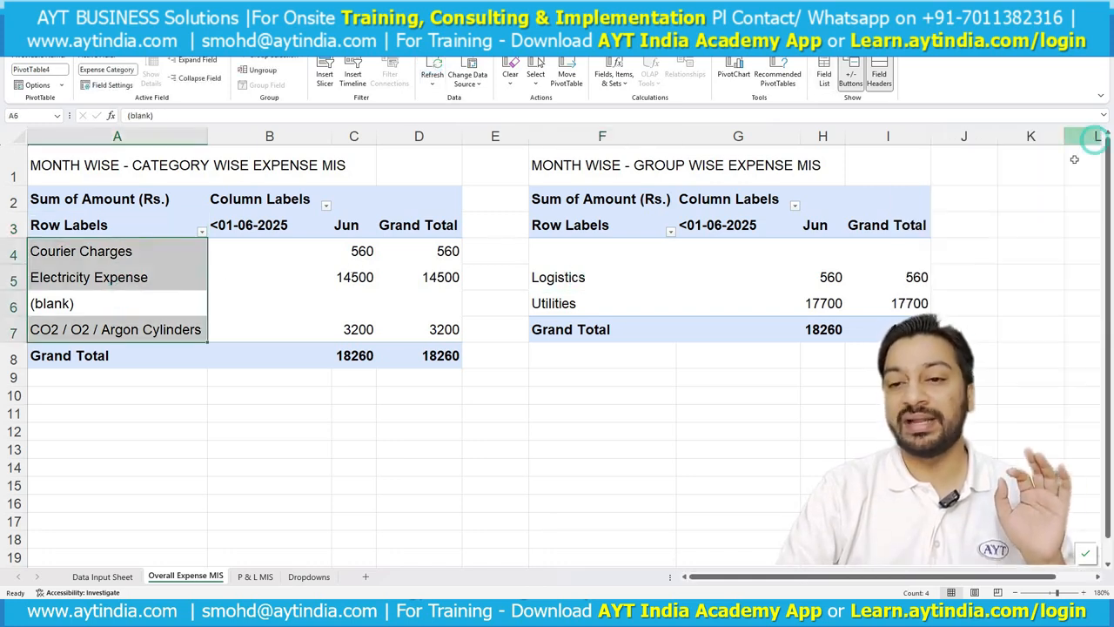
Start a new expense record in row 6 of the Data Input Sheet with the date 06-06-2025.
{"action": "left_click", "coordinate": [102, 576]}
{"action": "left_click", "coordinate": [129, 396]}
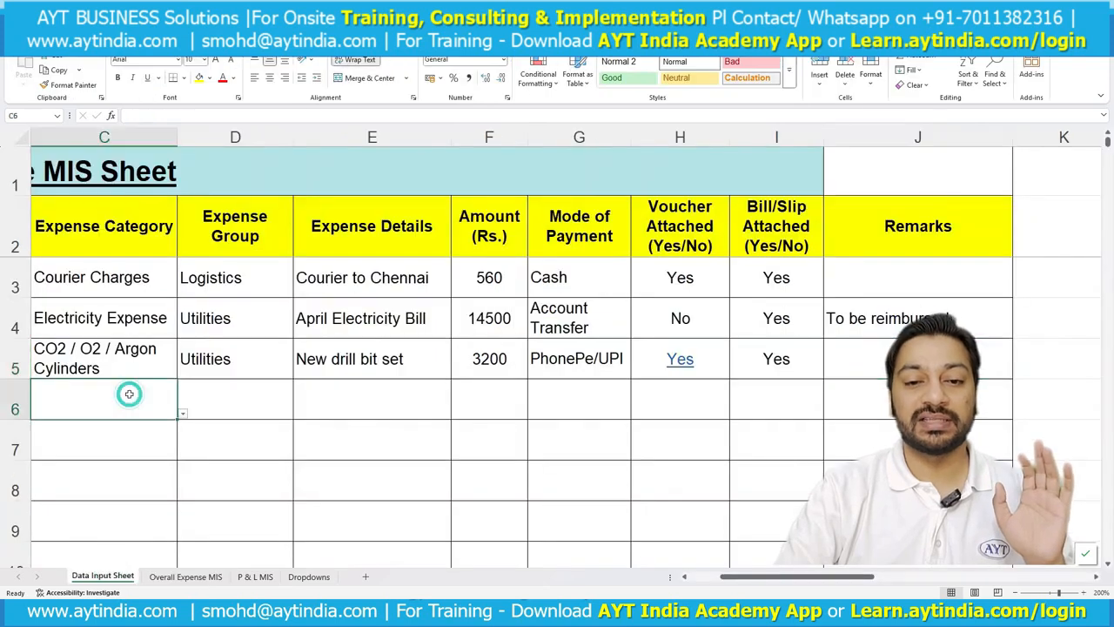
{"action": "scroll", "coordinate": [348, 392], "scroll_direction": "left", "scroll_amount": 3}
{"action": "left_click", "coordinate": [75, 388]}
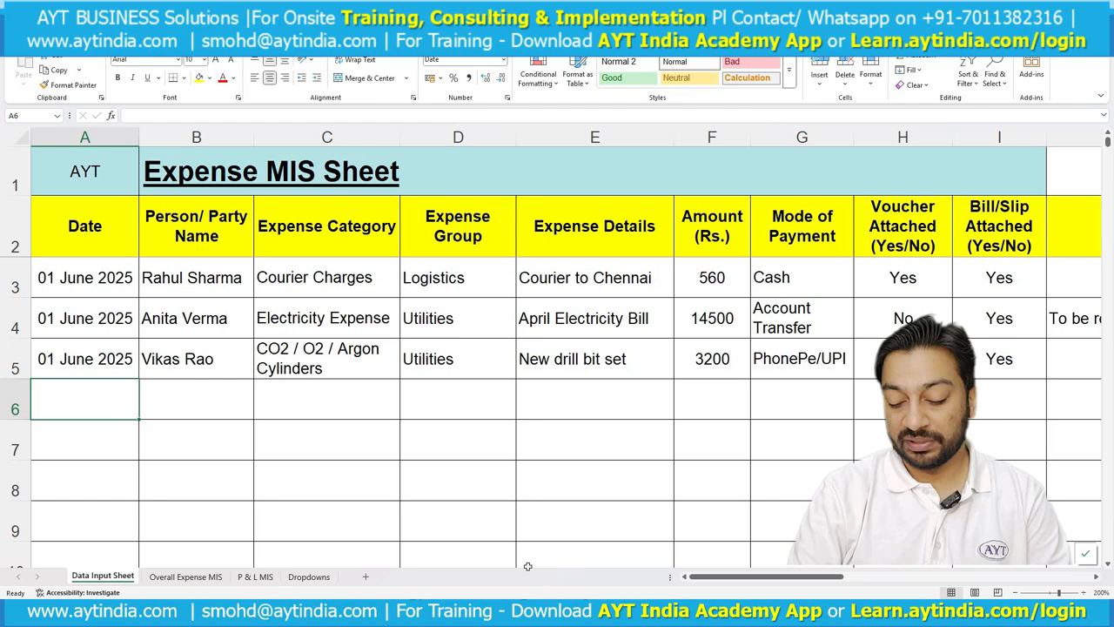
{"action": "type", "text": "06-06-2025"}
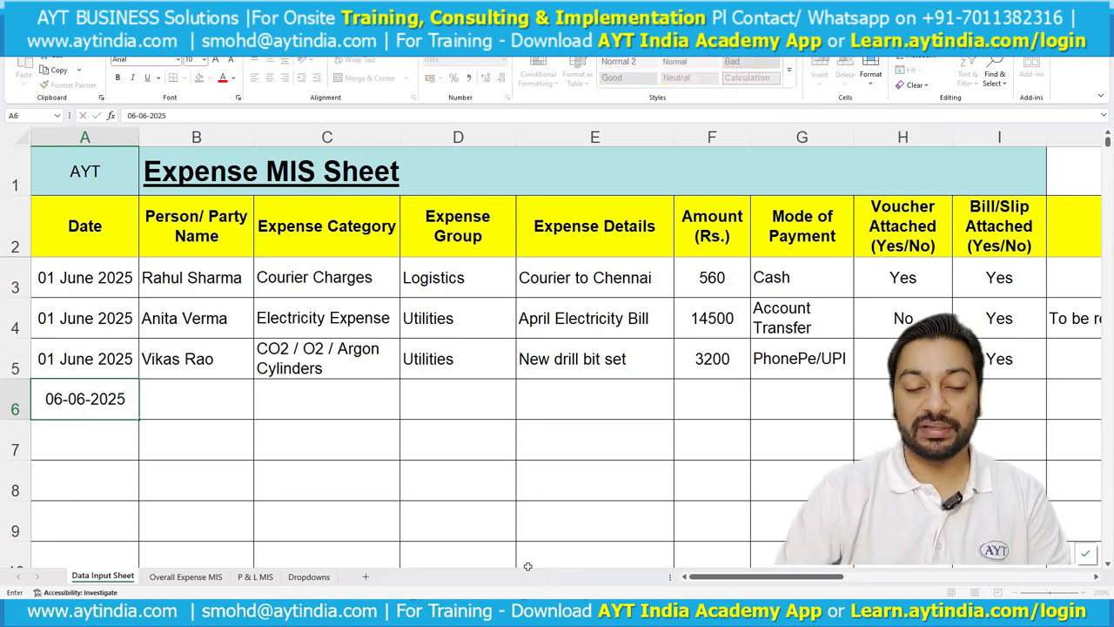
{"action": "left_click", "coordinate": [232, 462]}
Fill in the person or party name in B6 with the person's initials.
{"action": "left_click", "coordinate": [199, 399]}
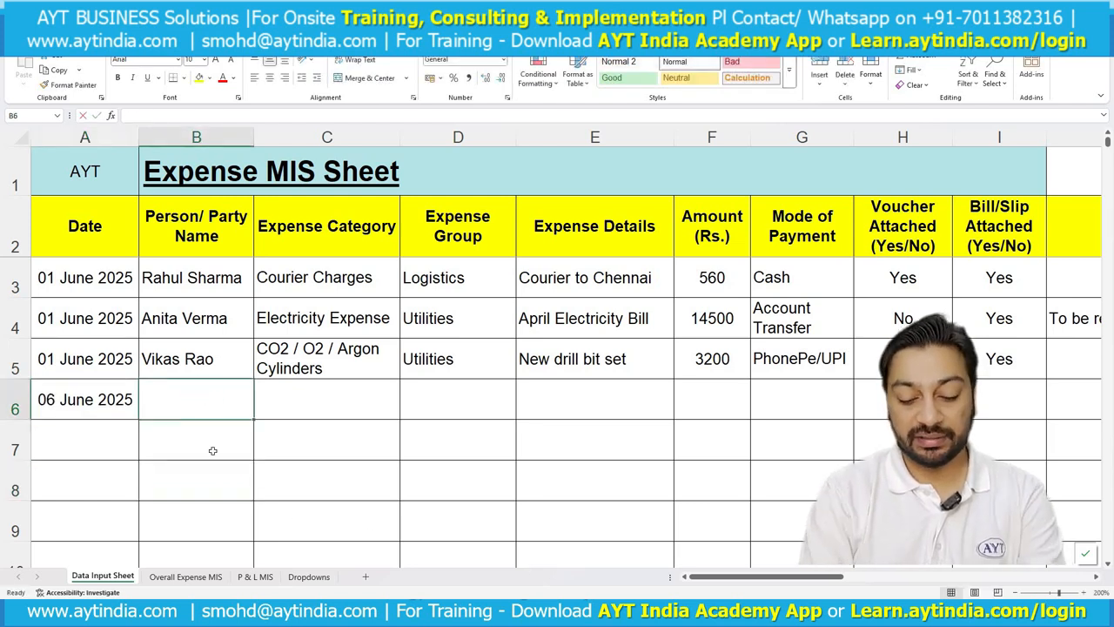
{"action": "type", "text": "sHA"}
{"action": "key", "text": "BackSpace"}
{"action": "key", "text": "BackSpace"}
{"action": "key", "text": "BackSpace"}
{"action": "type", "text": "SM"}
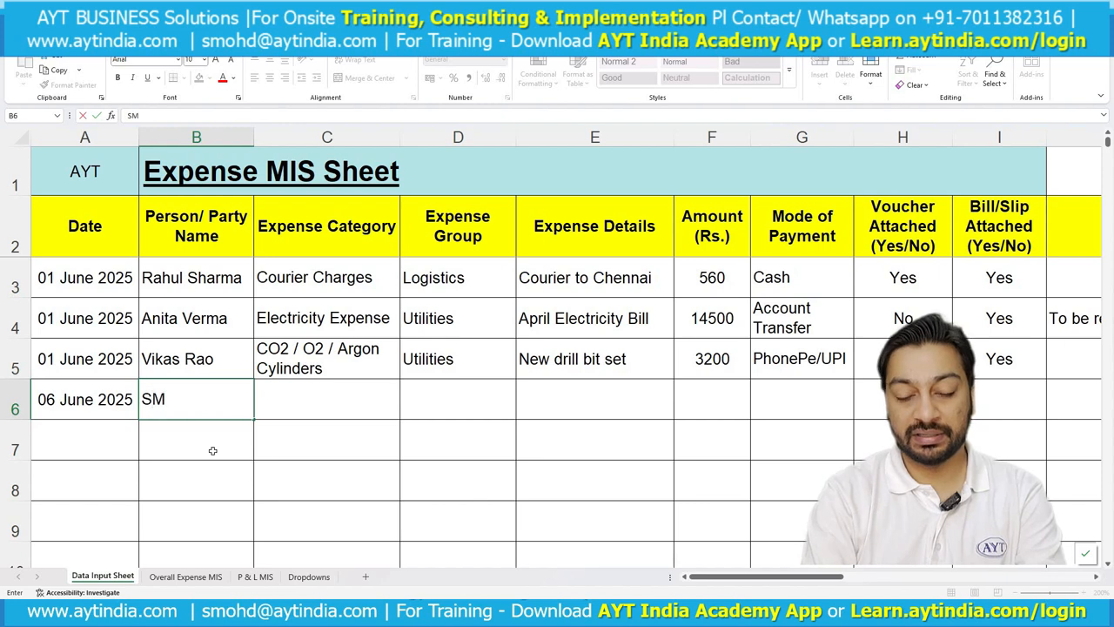
{"action": "key", "text": "Tab"}
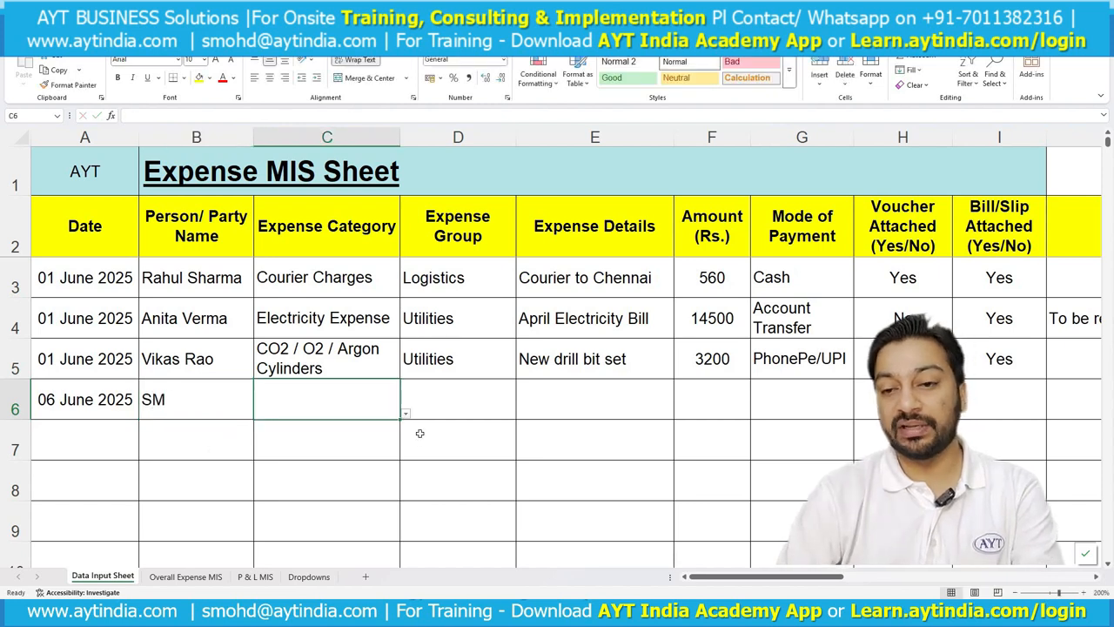
Choose Freight & Forwarding as the expense category in C6, and check the automatic expense group in D6.
{"action": "left_click", "coordinate": [405, 412]}
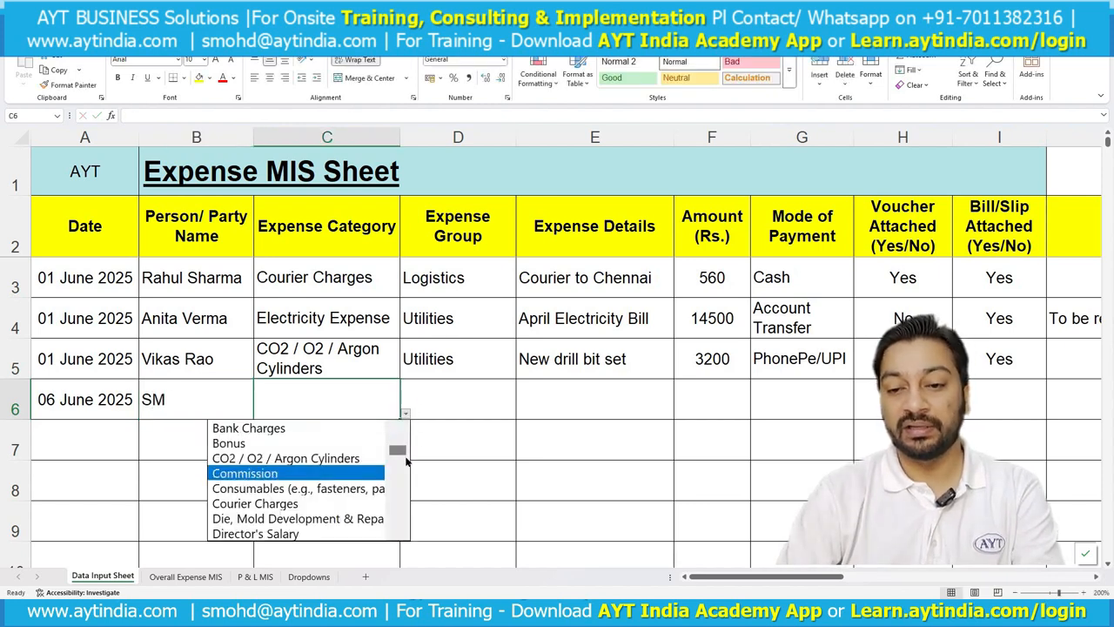
{"action": "left_click_drag", "start_coordinate": [397, 450], "coordinate": [397, 469]}
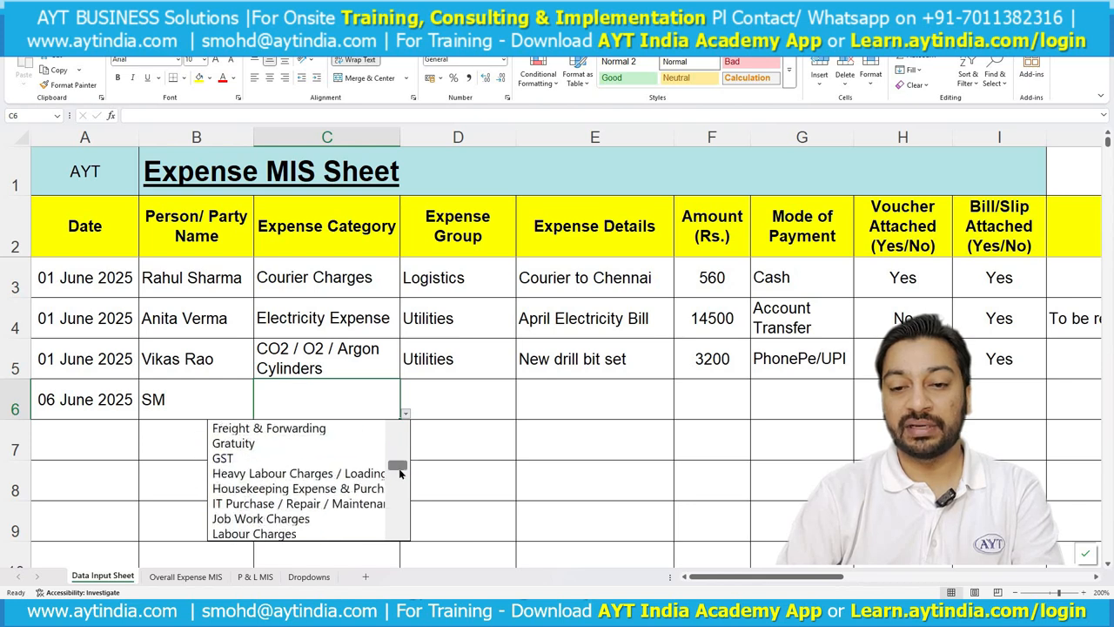
{"action": "left_click", "coordinate": [320, 433]}
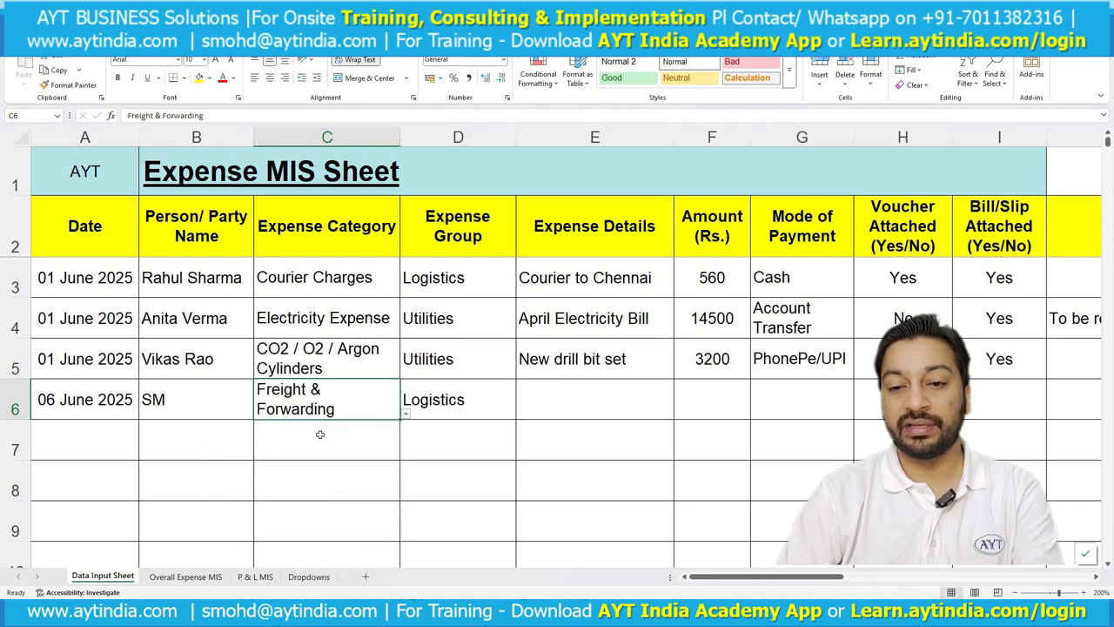
{"action": "left_click", "coordinate": [482, 415]}
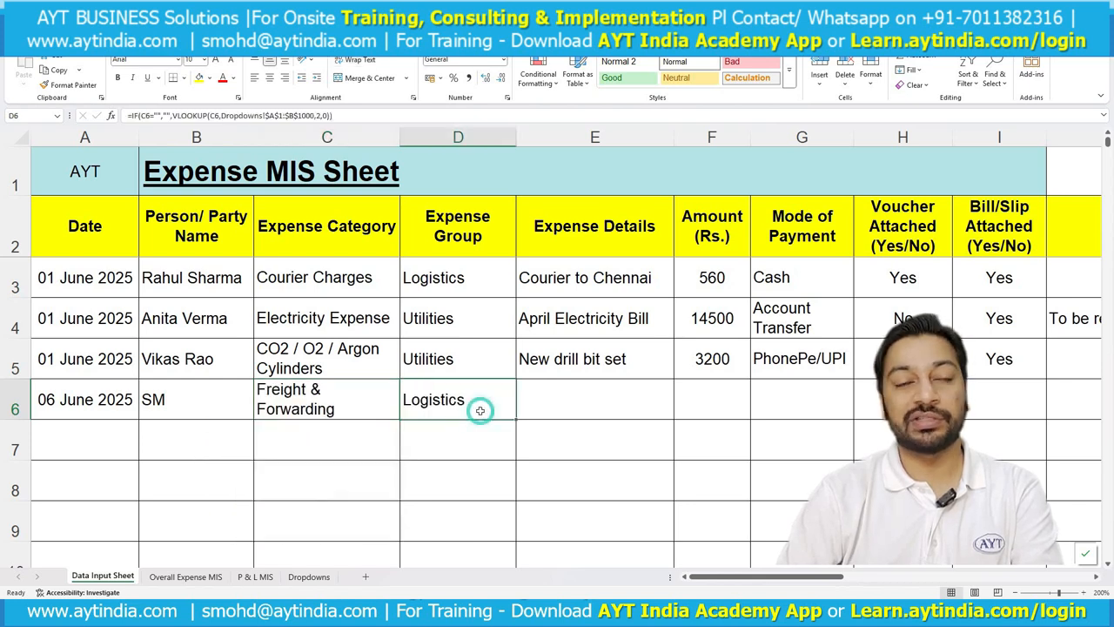
Enter TRIAL ENTRY as the expense details in E6.
{"action": "double_click", "coordinate": [599, 406]}
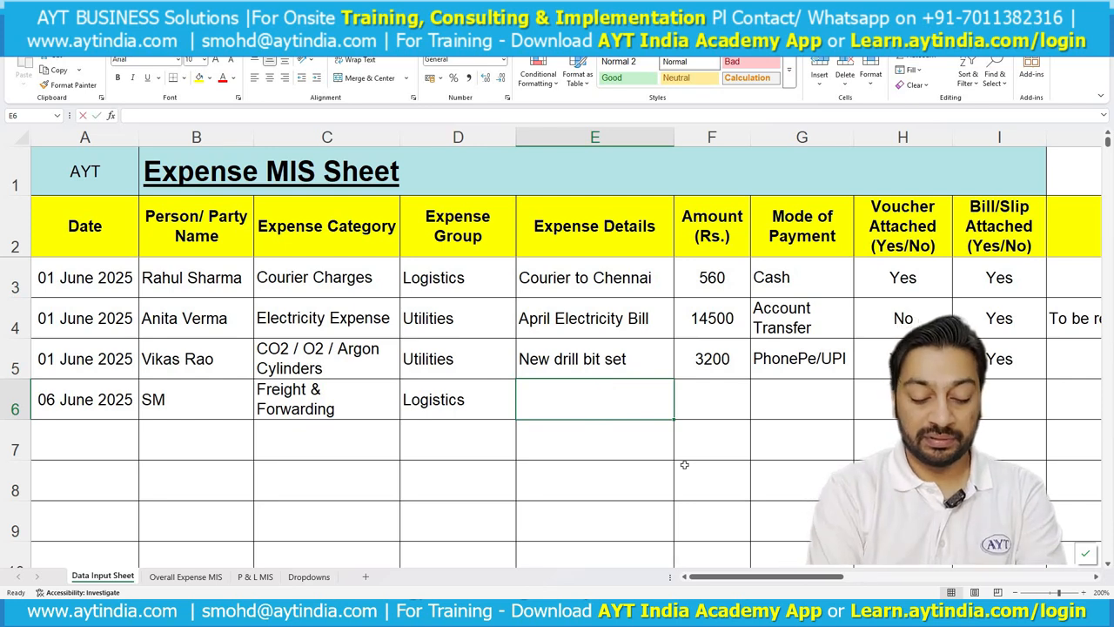
{"action": "type", "text": "tRIA"}
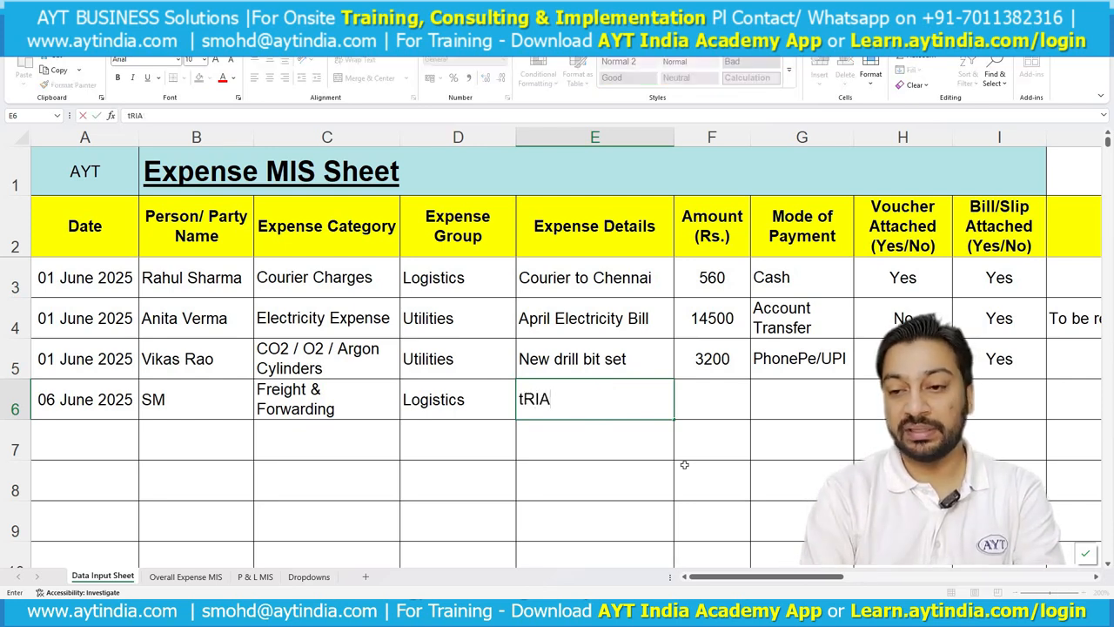
{"action": "key", "text": "BackSpace"}
{"action": "key", "text": "BackSpace"}
{"action": "key", "text": "BackSpace"}
{"action": "key", "text": "BackSpace"}
{"action": "type", "text": "TRIAL "}
{"action": "type", "text": "ENM"}
{"action": "key", "text": "BackSpace"}
{"action": "type", "text": "TRY"}
{"action": "key", "text": "Tab"}
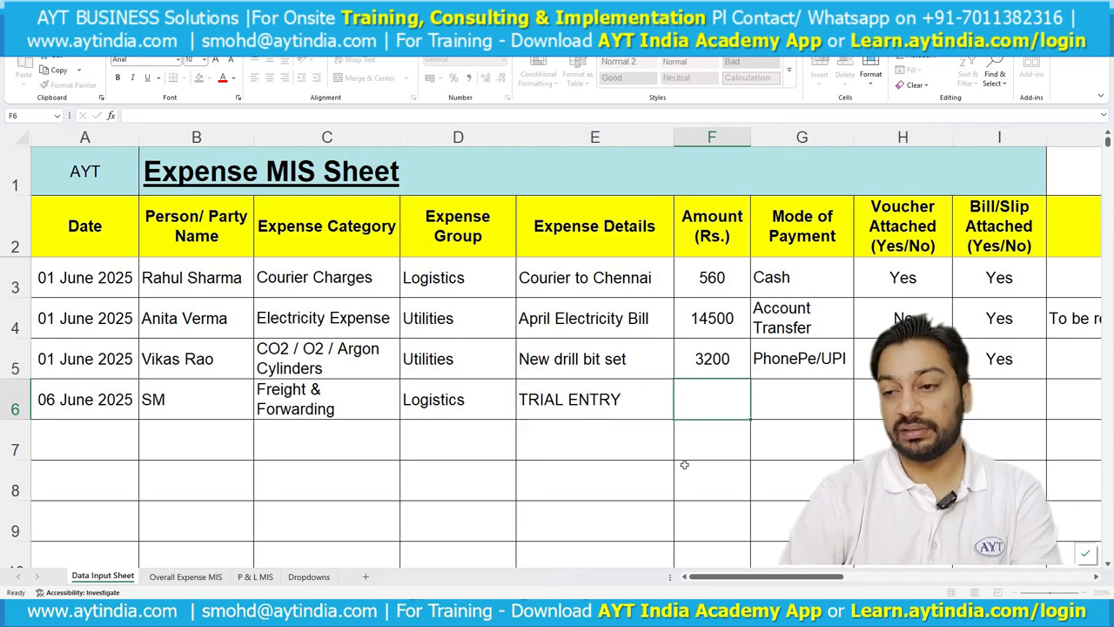
Set the row 6 expense amount to 5000 and choose Account Transfer as its mode of payment.
{"action": "type", "text": "500"}
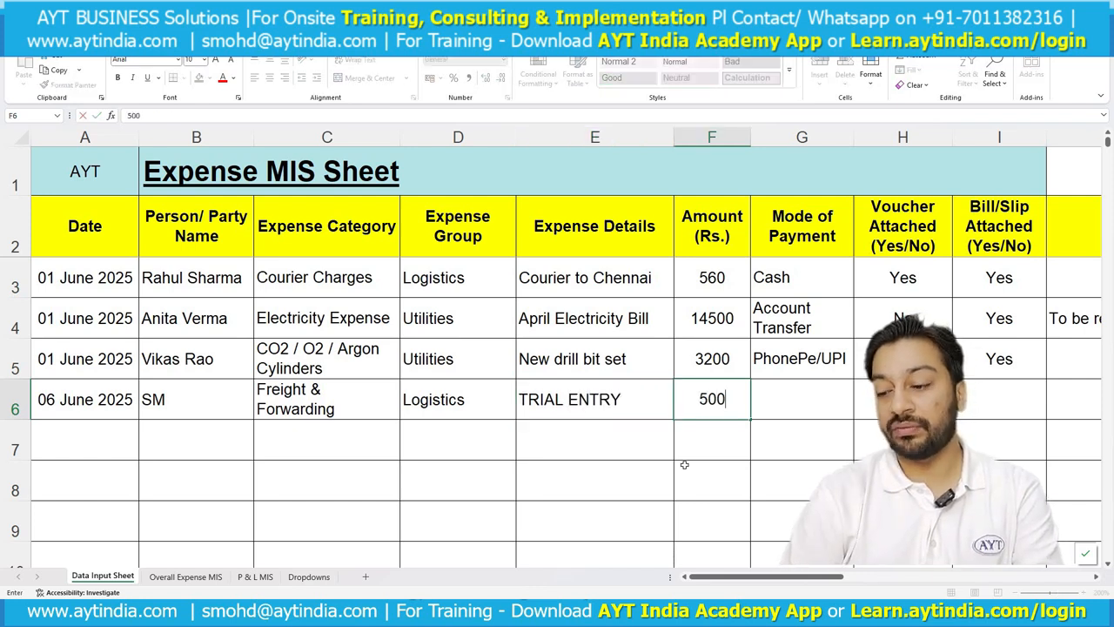
{"action": "type", "text": "0"}
{"action": "key", "text": "Tab"}
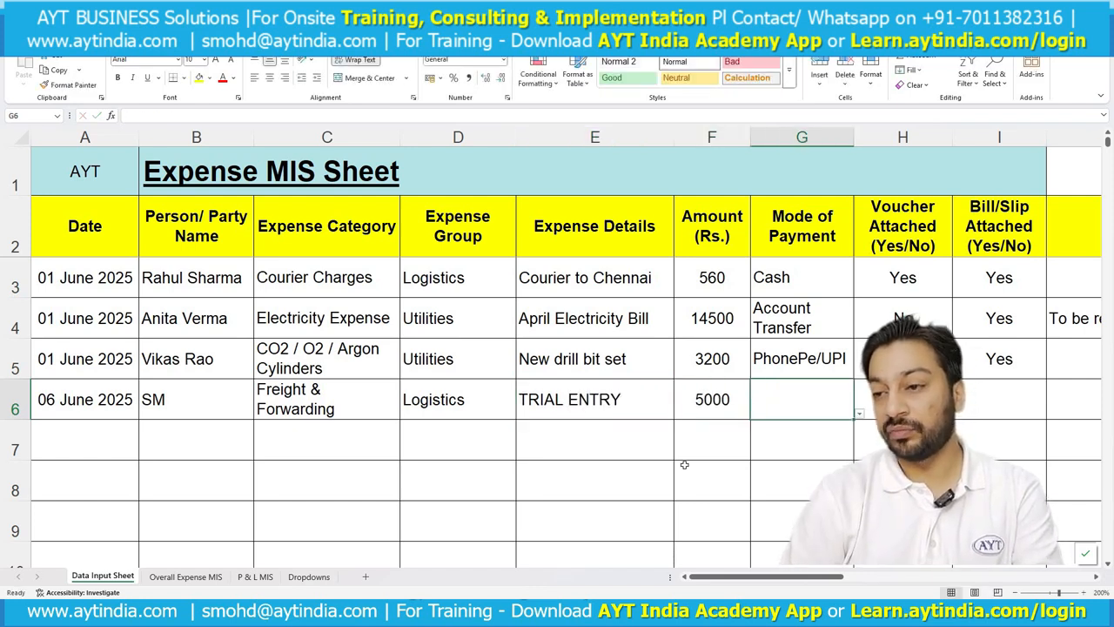
{"action": "left_click", "coordinate": [861, 416]}
{"action": "left_click", "coordinate": [823, 441]}
{"action": "key", "text": "Tab"}
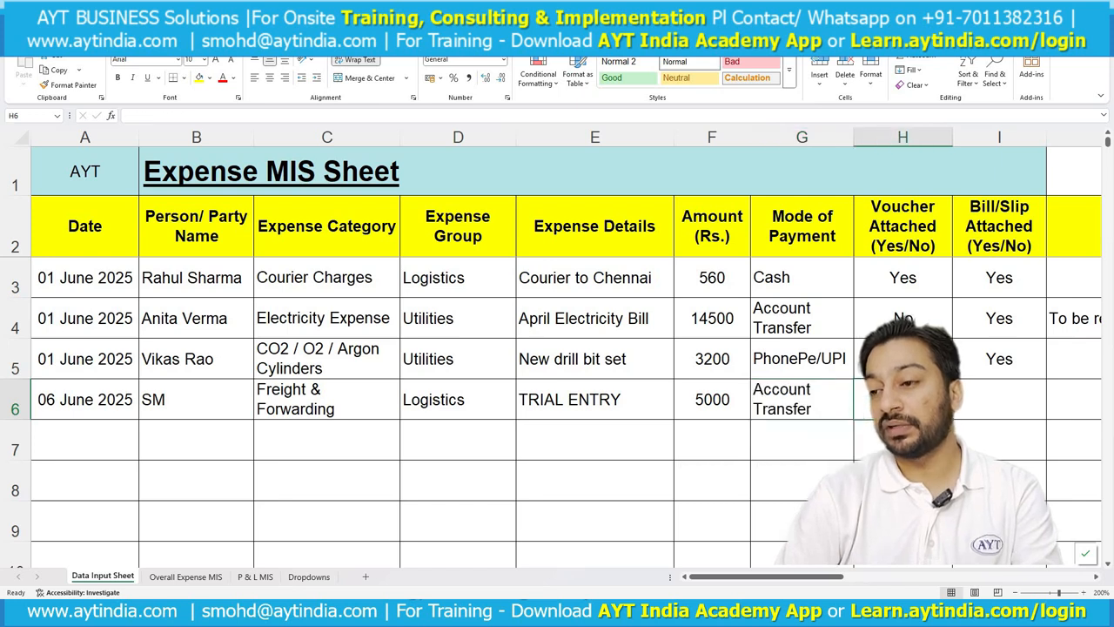
Copy the Yes entries for voucher and bill/slip attached from H3:I3 into H6:I6.
{"action": "left_click_drag", "start_coordinate": [902, 277], "coordinate": [1001, 279]}
{"action": "key", "text": "ctrl+c"}
{"action": "left_click", "coordinate": [902, 400]}
{"action": "key", "text": "ctrl+v"}
{"action": "left_click", "coordinate": [901, 483]}
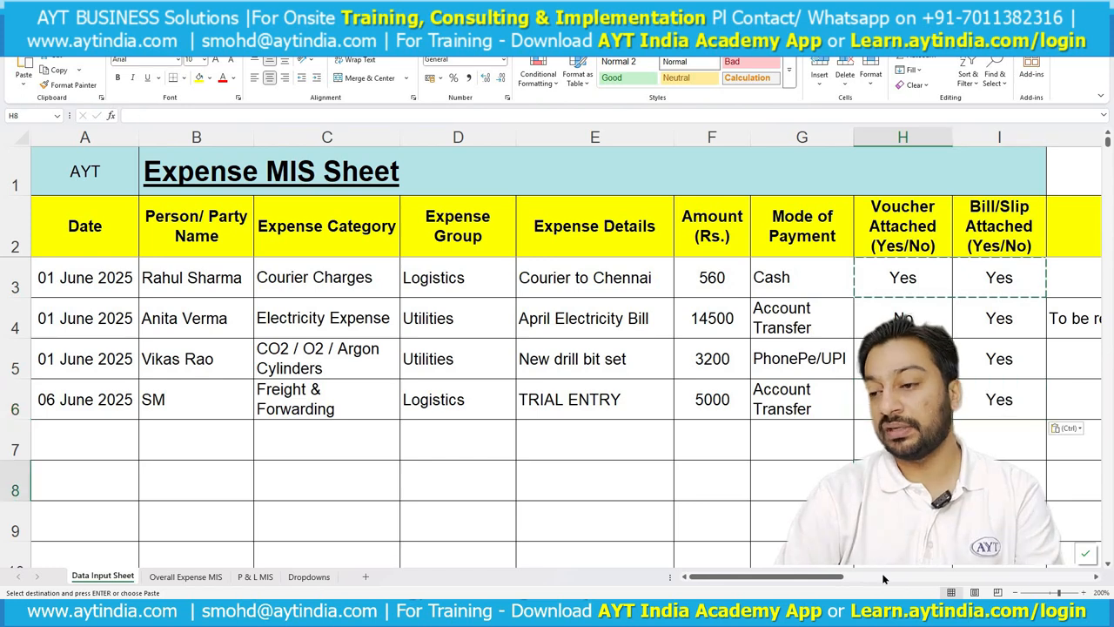
Enter DELHI TO GOA as the remark for the trial expense in J6.
{"action": "left_click_drag", "start_coordinate": [834, 577], "coordinate": [895, 577]}
{"action": "left_click", "coordinate": [676, 404]}
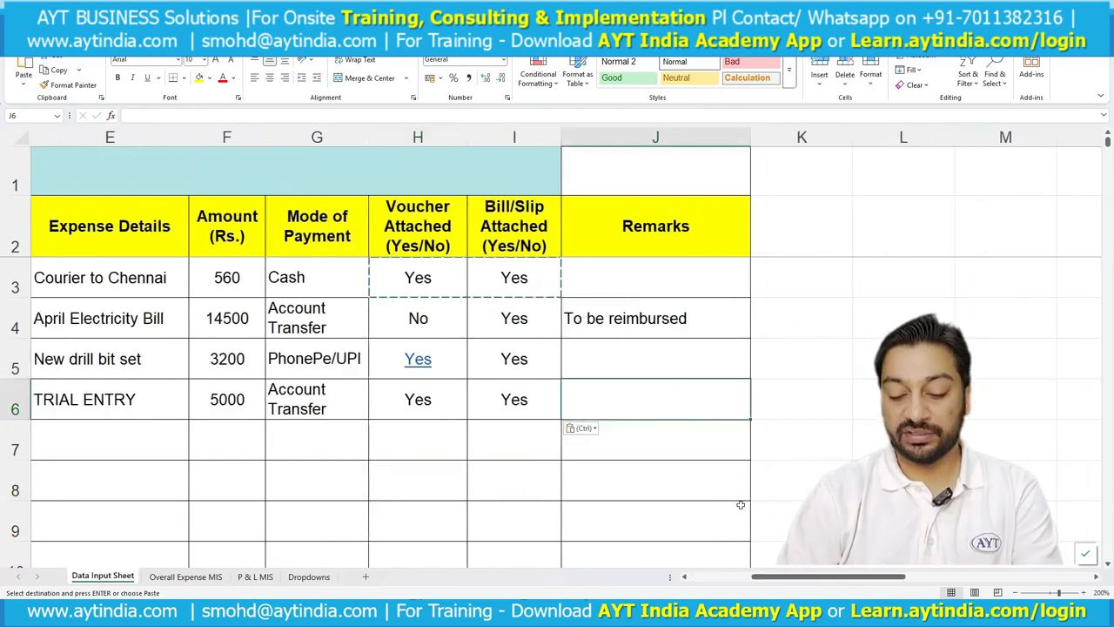
{"action": "type", "text": "NA"}
{"action": "key", "text": "BackSpace"}
{"action": "key", "text": "BackSpace"}
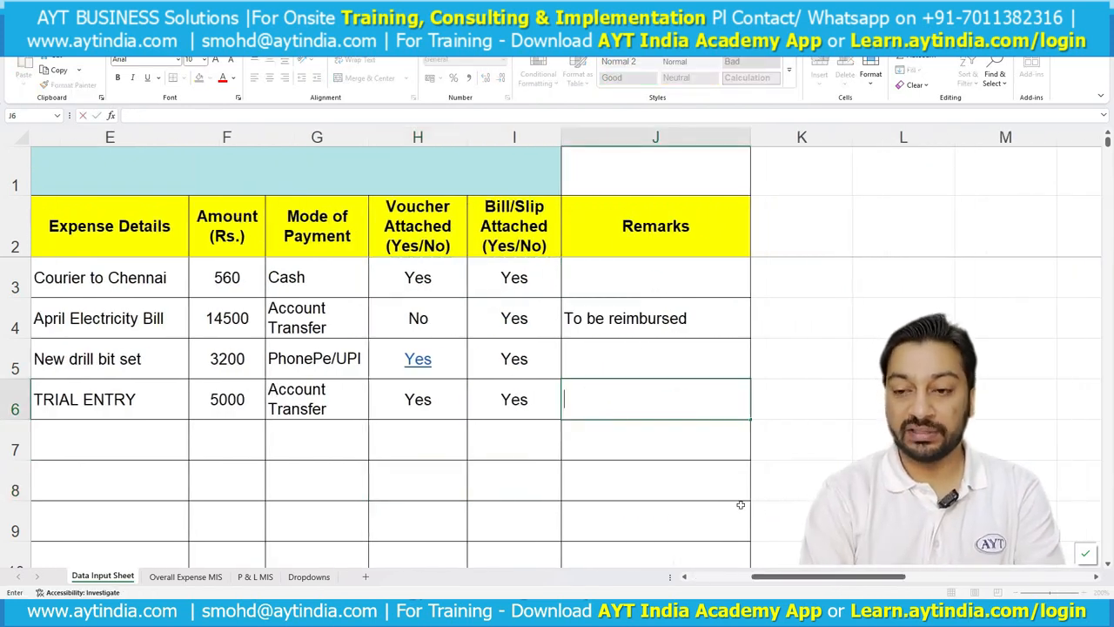
{"action": "type", "text": "DEL"}
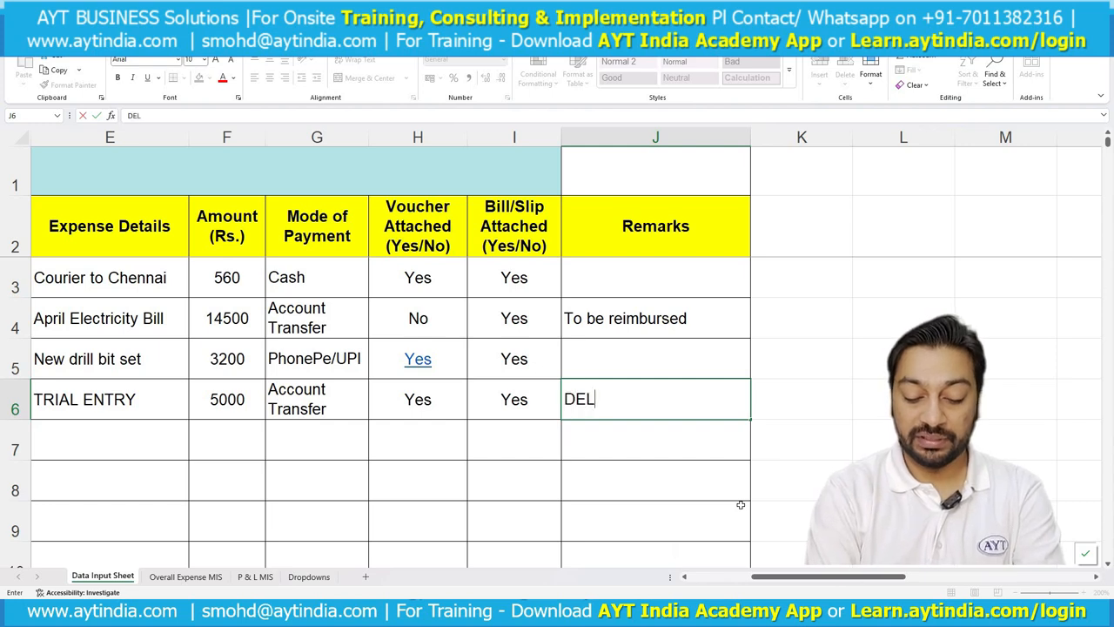
{"action": "type", "text": "HI TO GOA"}
{"action": "left_click", "coordinate": [741, 505]}
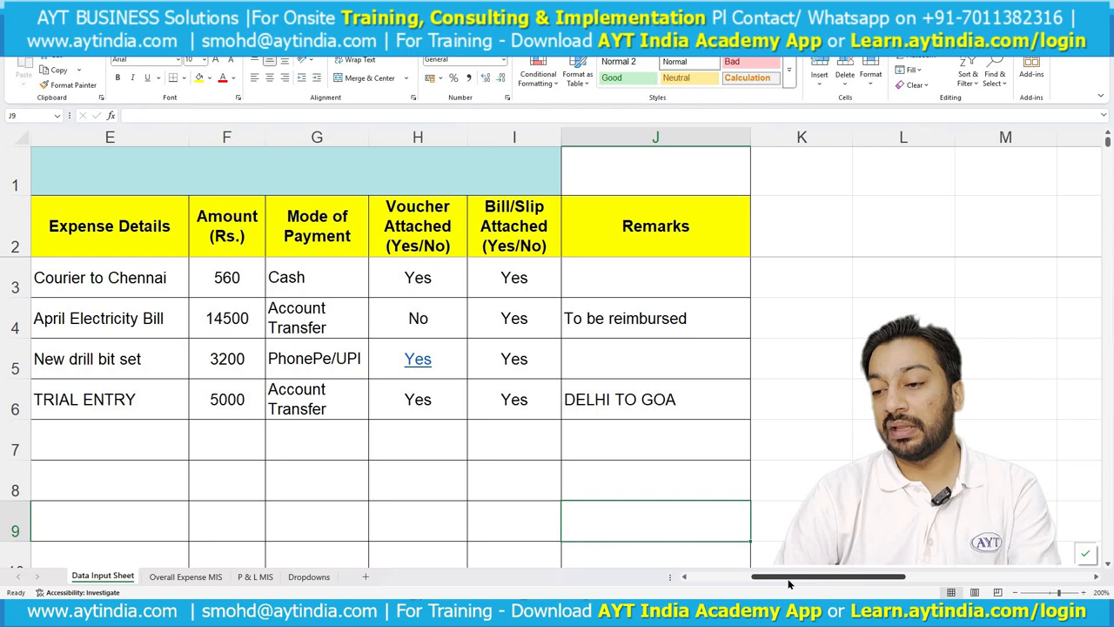
Refresh the category-wise and group-wise pivot tables on the Overall Expense MIS sheet.
{"action": "left_click_drag", "start_coordinate": [788, 583], "coordinate": [726, 583]}
{"action": "left_click", "coordinate": [185, 576]}
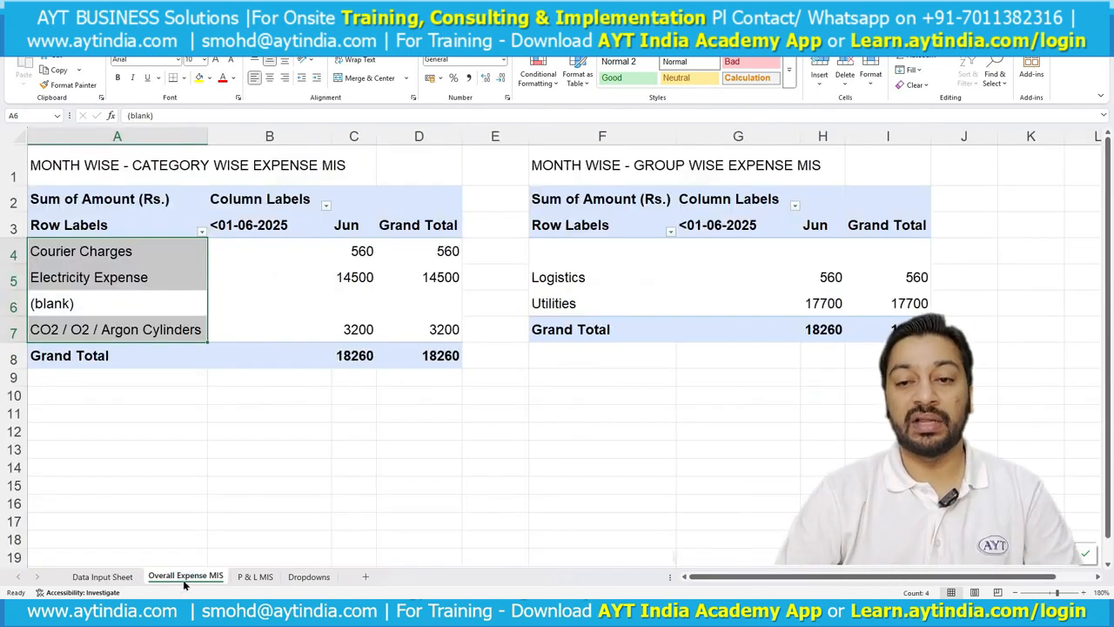
{"action": "left_click", "coordinate": [128, 329]}
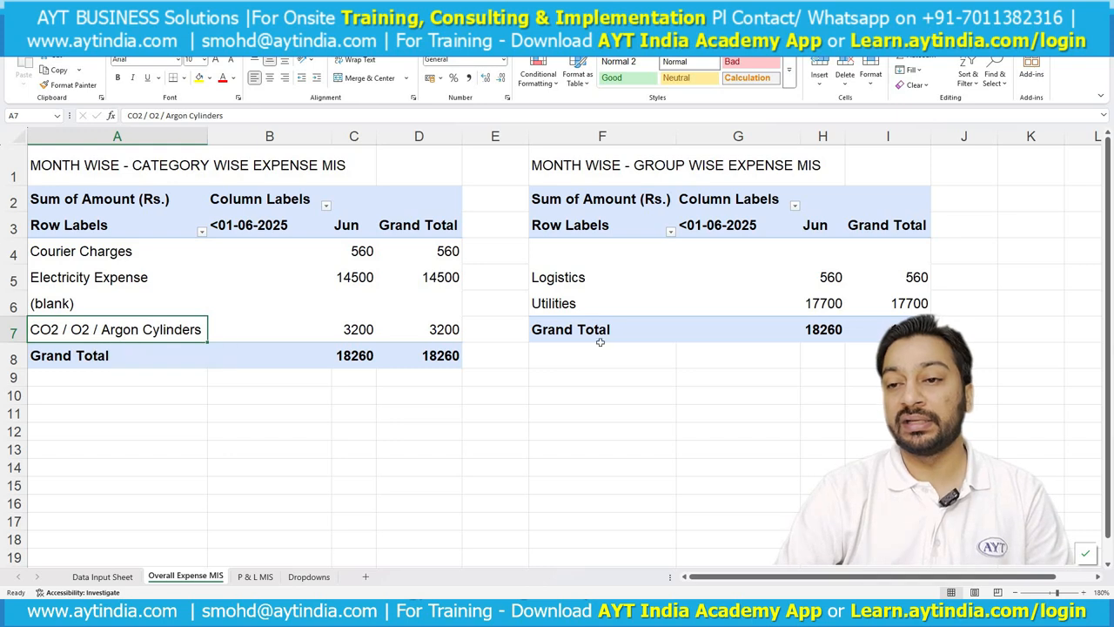
{"action": "left_click", "coordinate": [831, 277]}
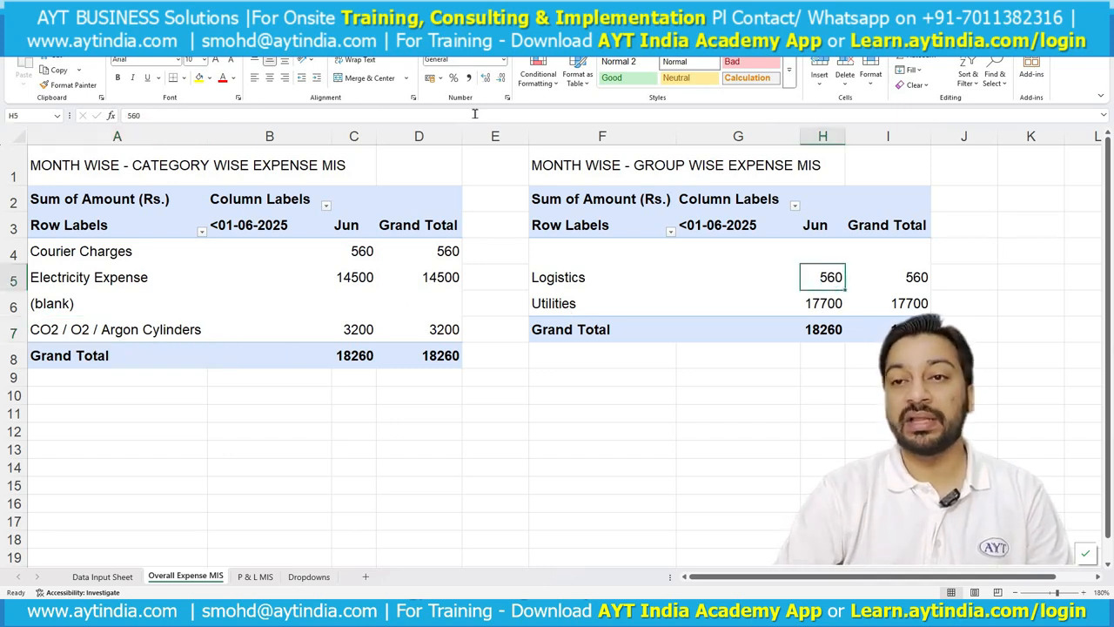
{"action": "left_click", "coordinate": [437, 42]}
{"action": "left_click", "coordinate": [166, 228]}
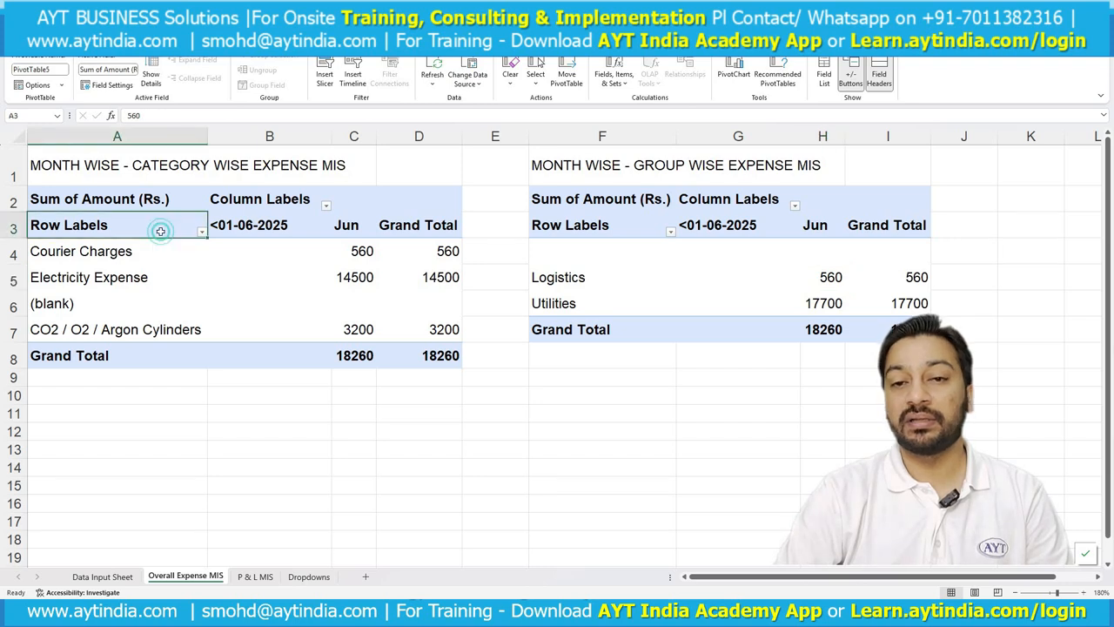
{"action": "left_click", "coordinate": [430, 61]}
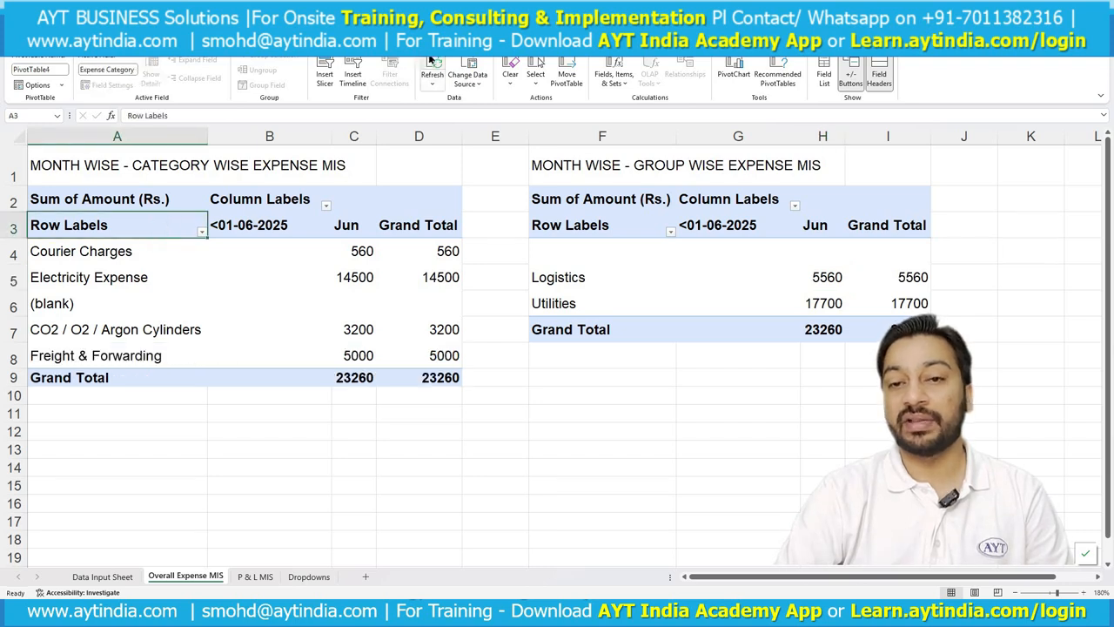
{"action": "left_click", "coordinate": [547, 201]}
{"action": "left_click", "coordinate": [436, 72]}
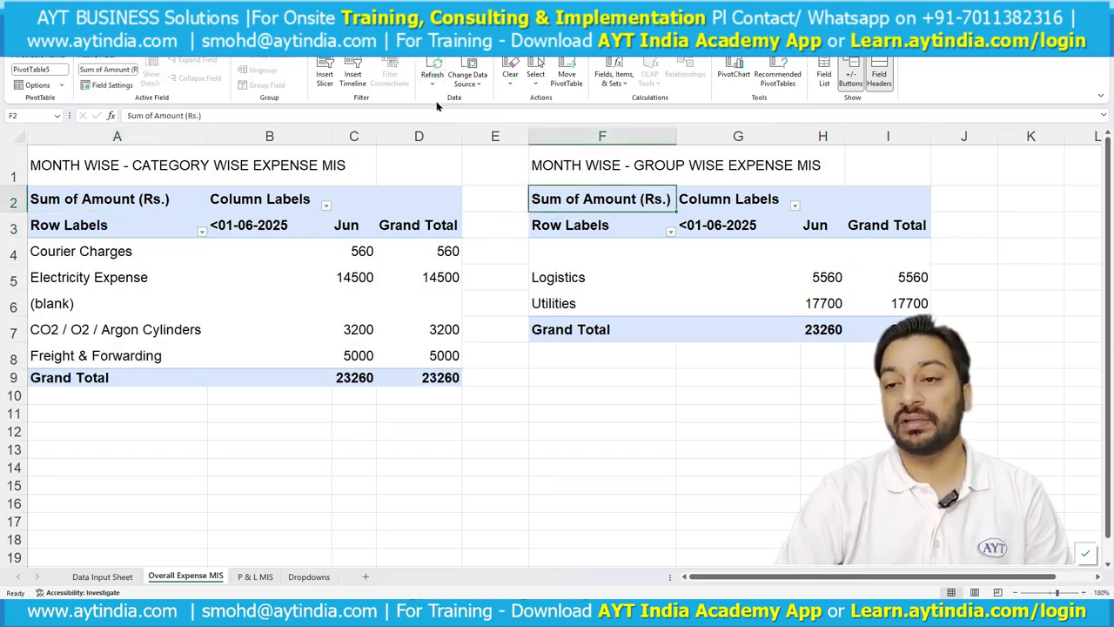
Examine the June Logistics amount and grand total in the group-wise pivot, and the row labels of the category-wise pivot.
{"action": "left_click", "coordinate": [827, 291]}
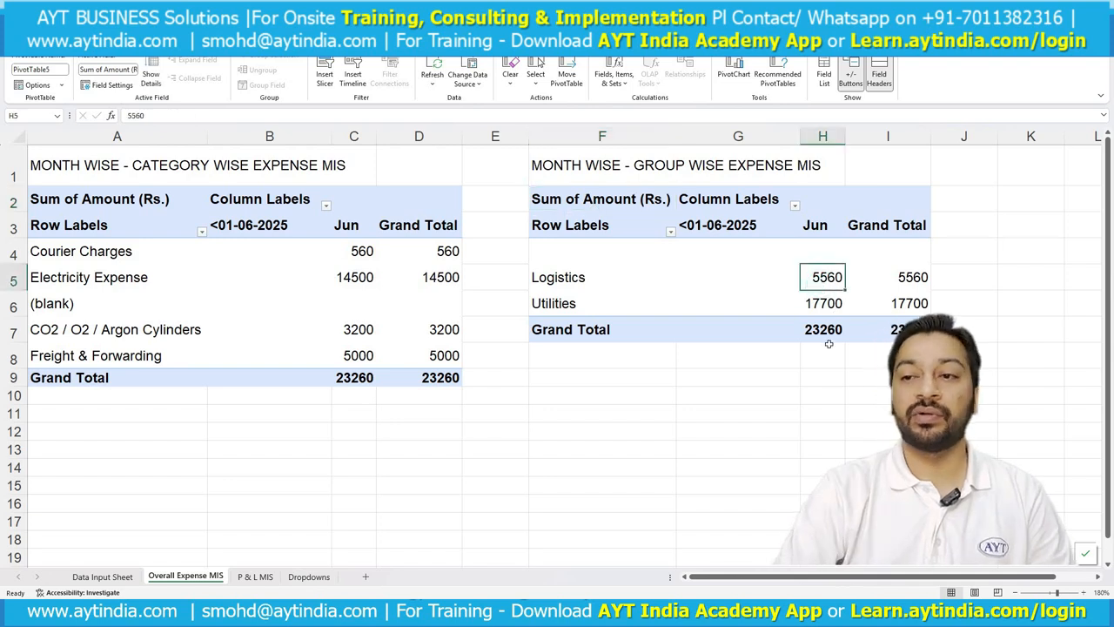
{"action": "mouse_move", "coordinate": [838, 286]}
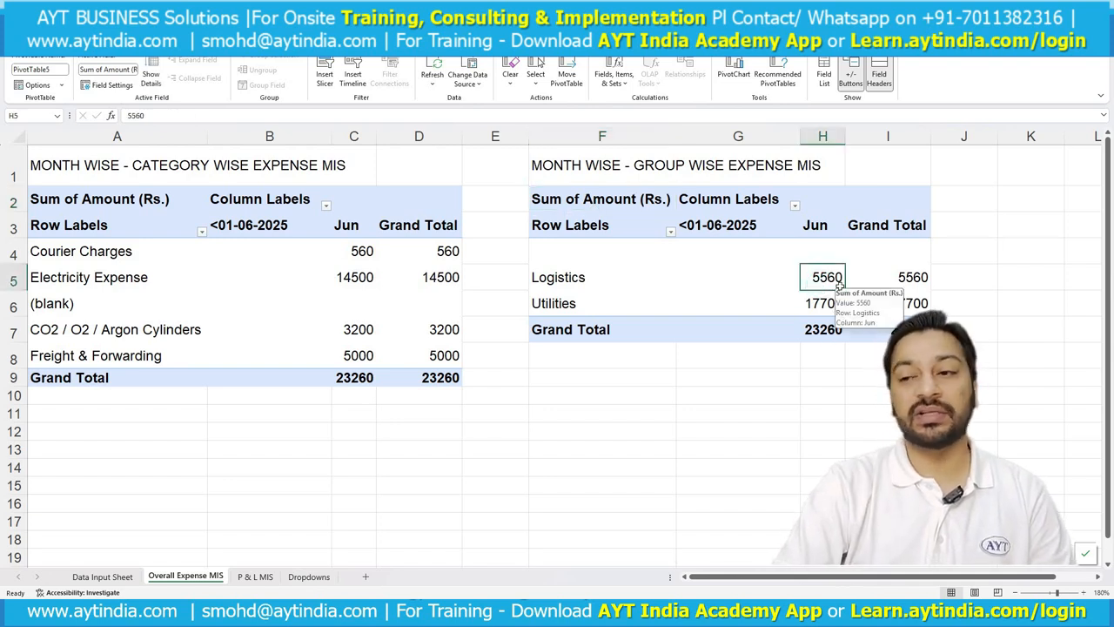
{"action": "left_click_drag", "start_coordinate": [818, 224], "coordinate": [822, 329]}
{"action": "left_click", "coordinate": [827, 329]}
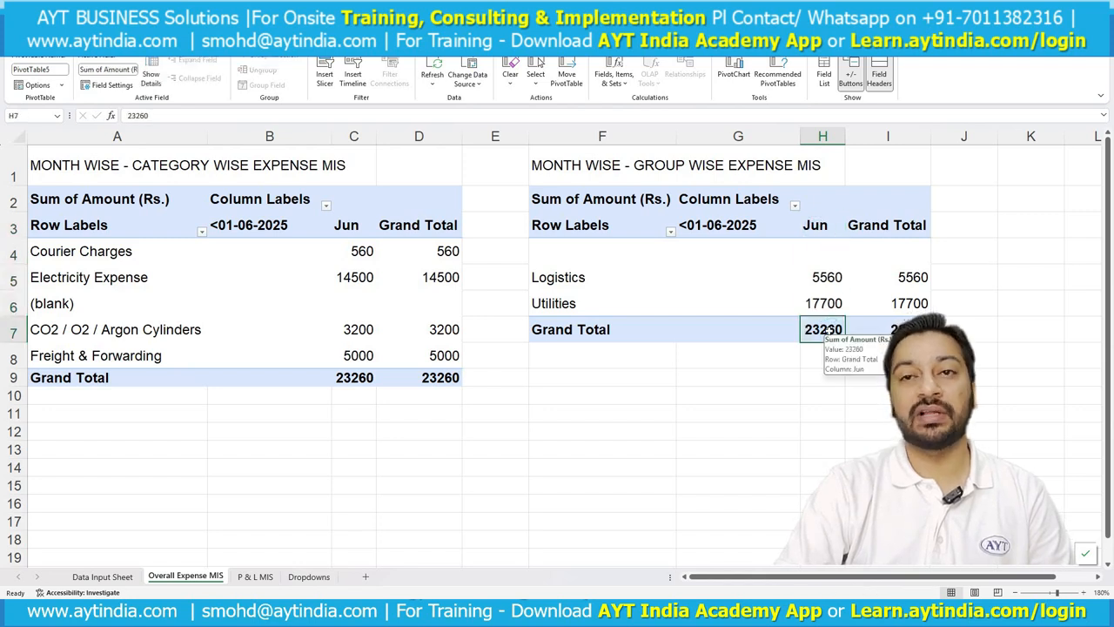
{"action": "left_click", "coordinate": [857, 227]}
{"action": "left_click", "coordinate": [831, 228]}
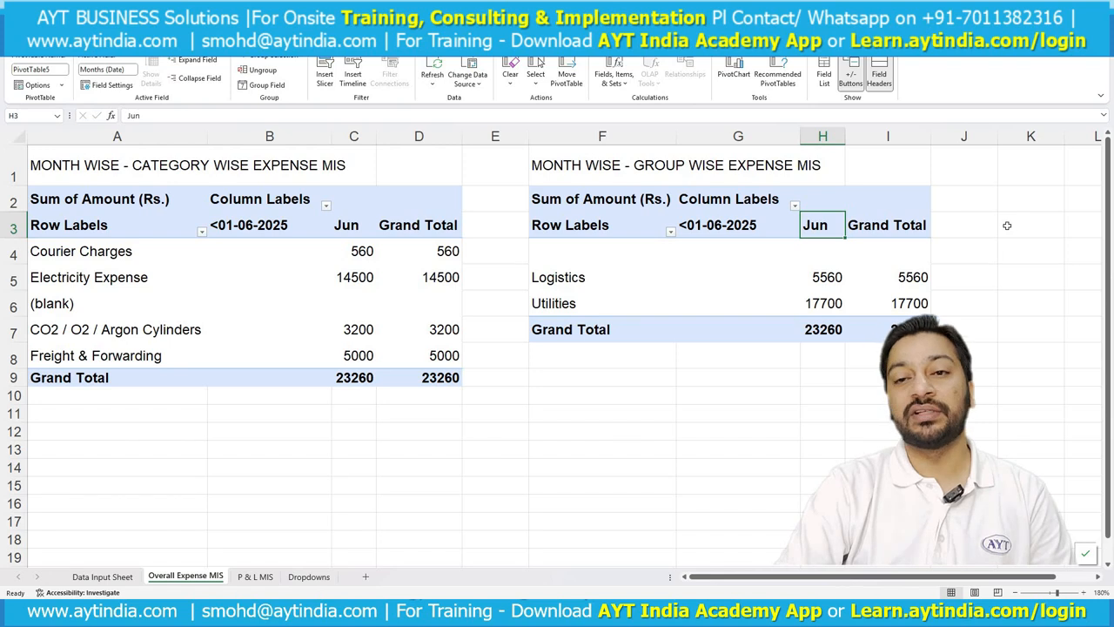
{"action": "left_click_drag", "start_coordinate": [50, 252], "coordinate": [86, 374]}
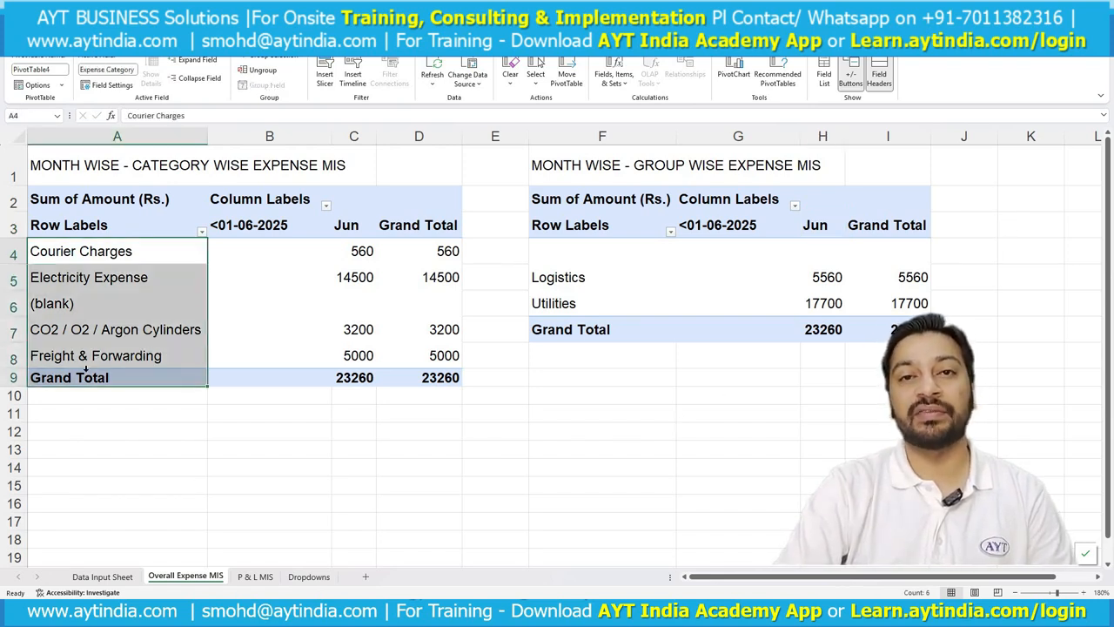
View the P & L MIS sheet from its first row and compare it with the Overall Expense MIS pivot reports.
{"action": "left_click", "coordinate": [252, 577]}
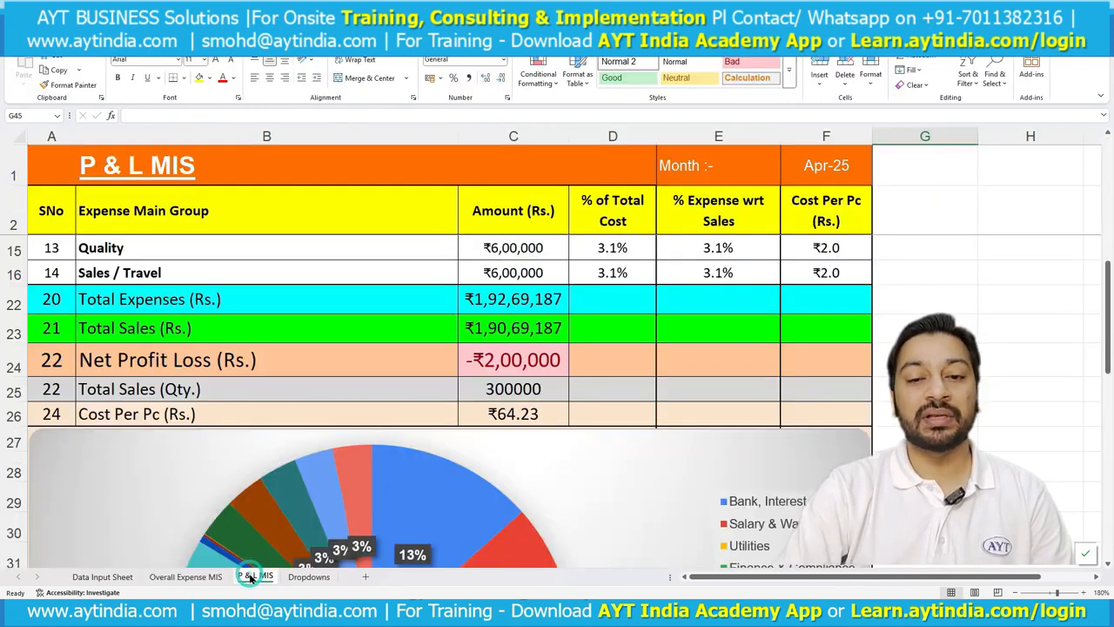
{"action": "scroll", "coordinate": [254, 355], "scroll_direction": "up", "scroll_amount": 4}
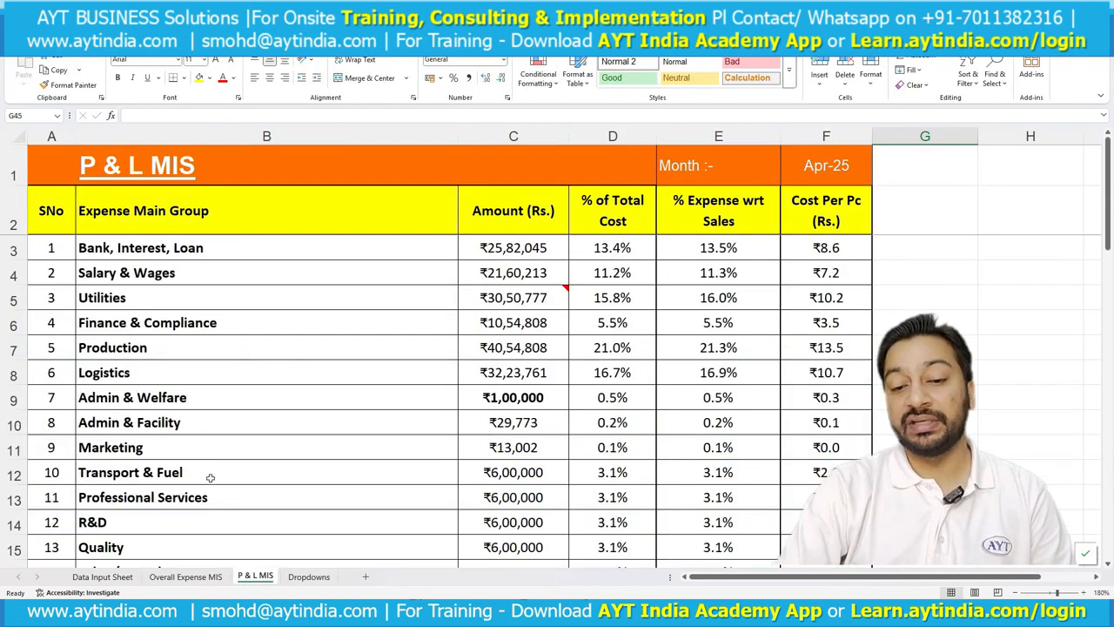
{"action": "left_click", "coordinate": [185, 576]}
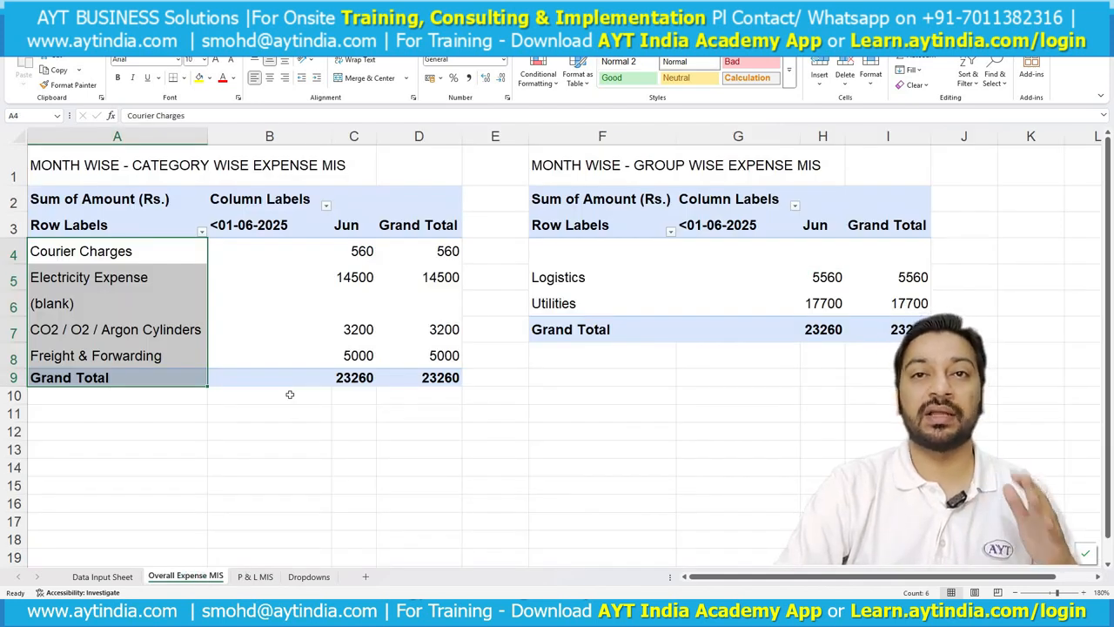
{"action": "left_click", "coordinate": [255, 576]}
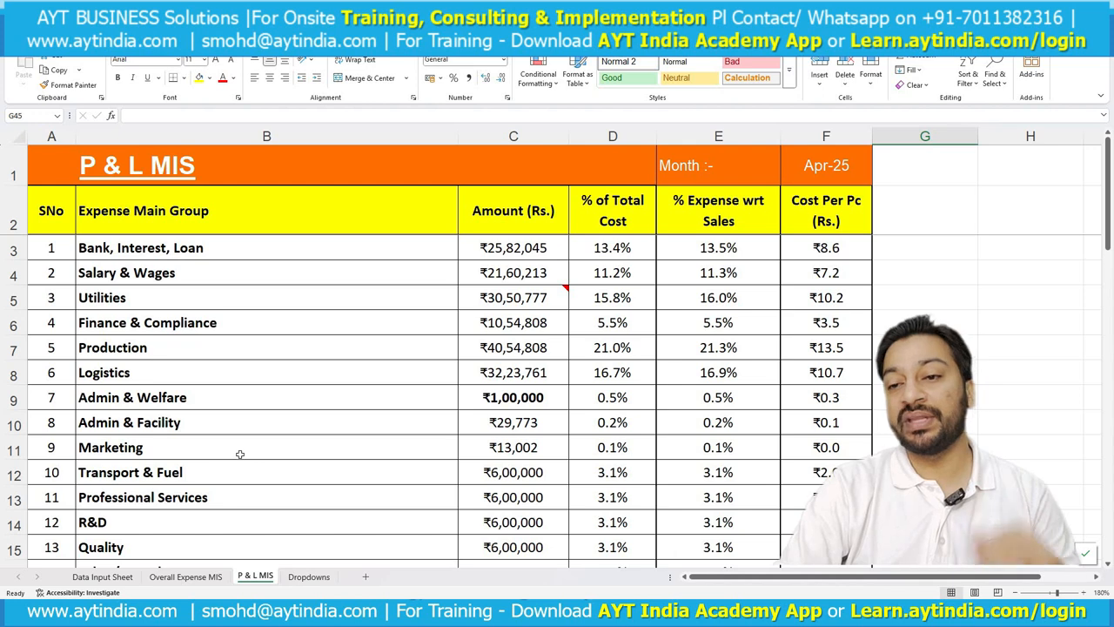
Narrow the Expense Main Group column on the P & L MIS sheet and enlarge the view to 220% with the ribbon collapsed.
{"action": "left_click", "coordinate": [1051, 592]}
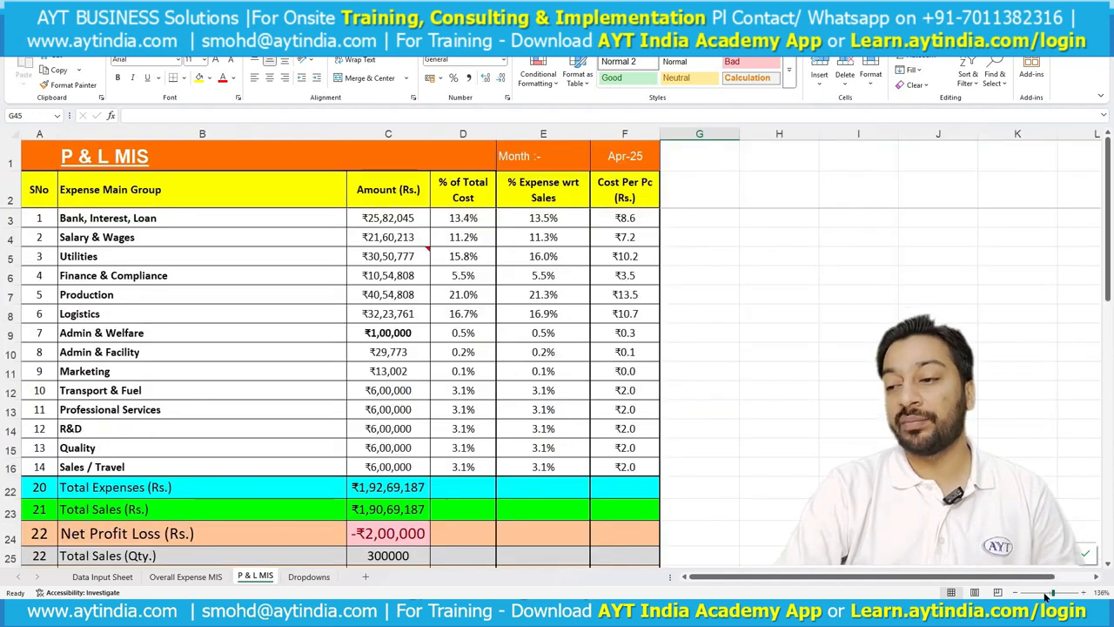
{"action": "left_click", "coordinate": [1057, 592]}
{"action": "left_click", "coordinate": [1083, 592]}
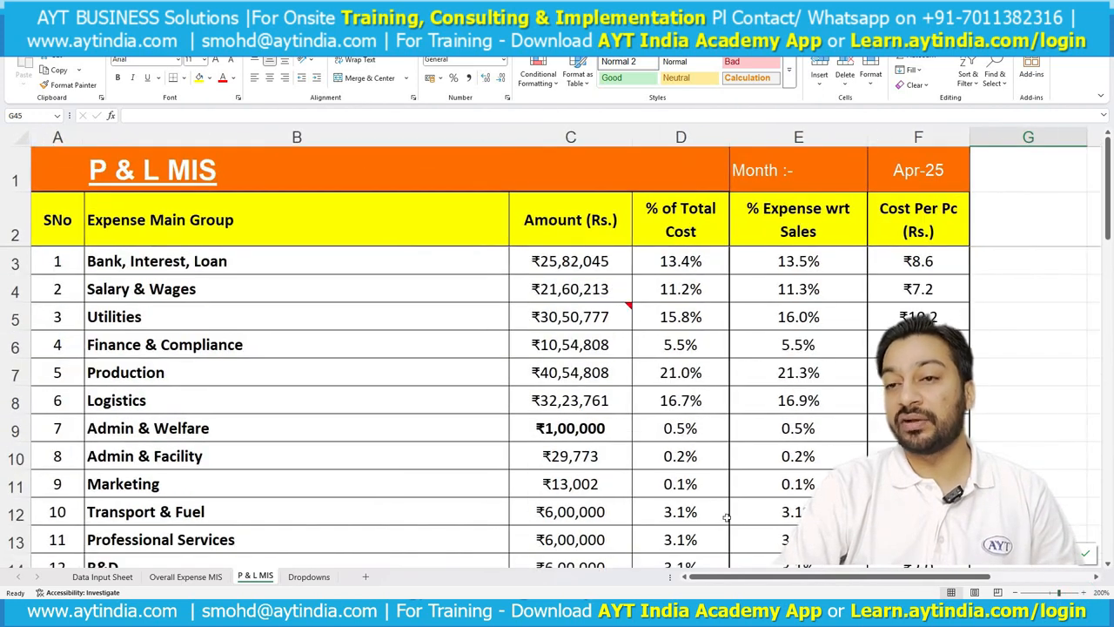
{"action": "left_click_drag", "start_coordinate": [509, 136], "coordinate": [291, 158]}
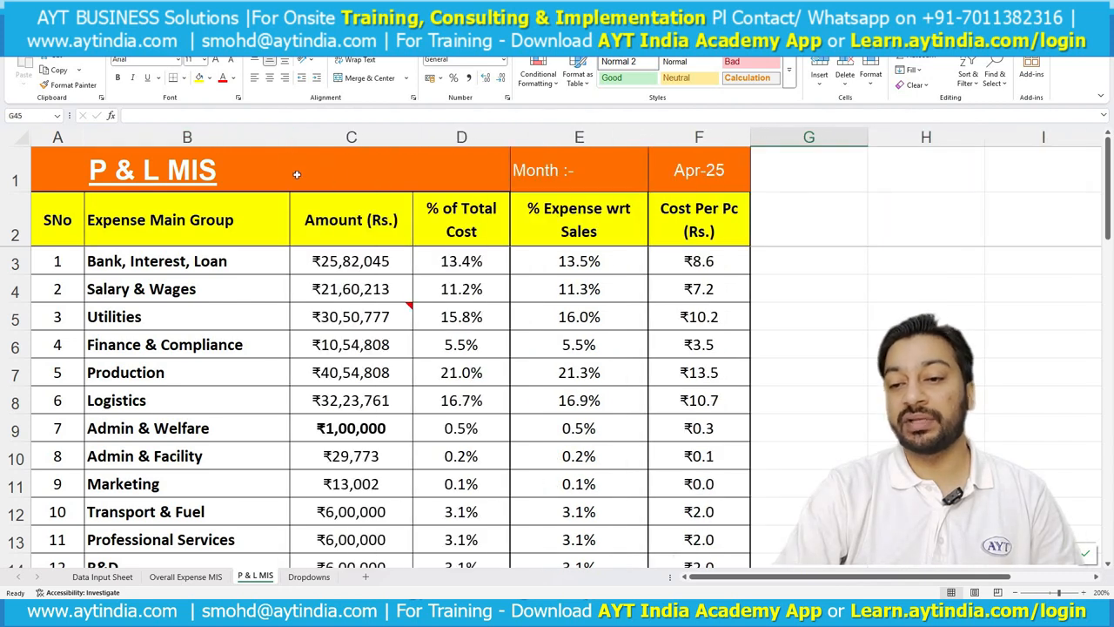
{"action": "left_click", "coordinate": [1084, 593]}
{"action": "left_click", "coordinate": [1084, 593]}
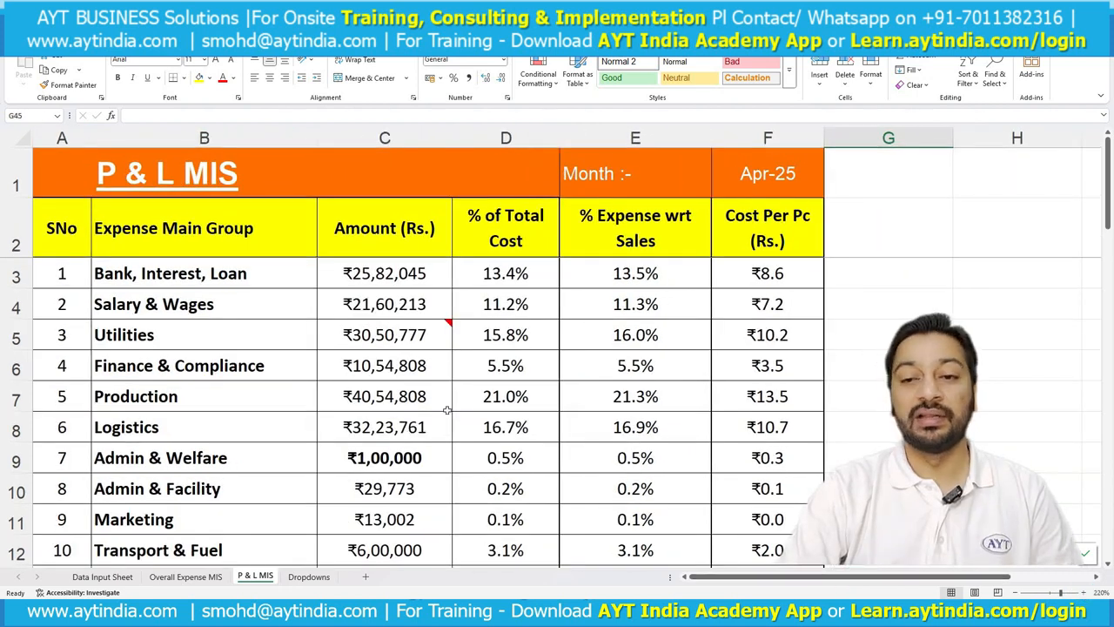
{"action": "key", "text": "ctrl+F1"}
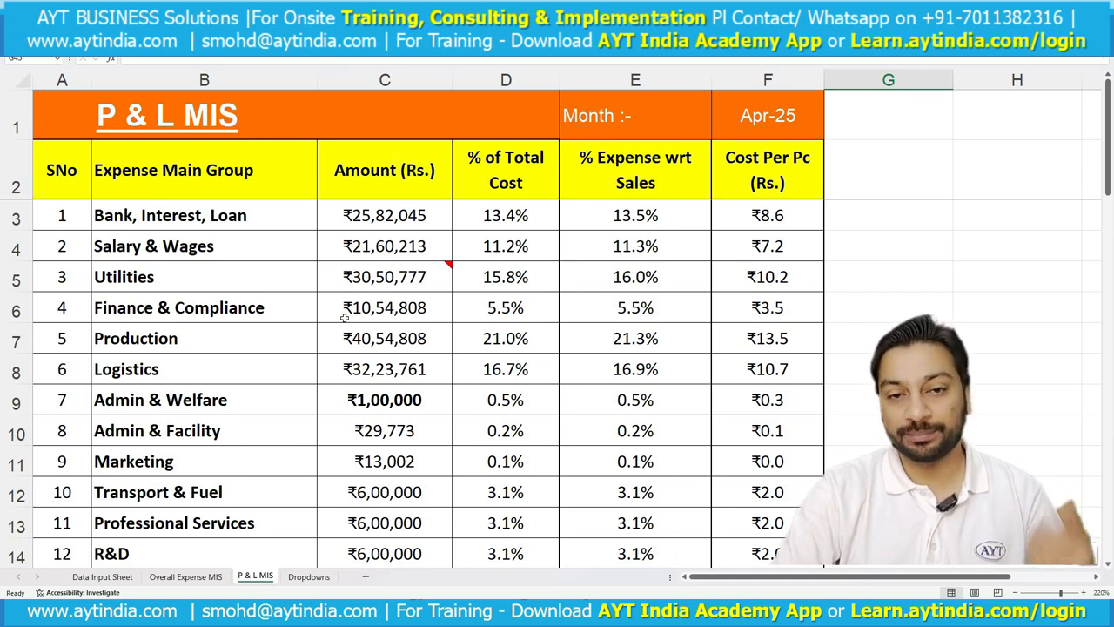
Examine the expense main groups in column B of the P & L MIS sheet and their amounts in column C.
{"action": "left_click", "coordinate": [229, 224]}
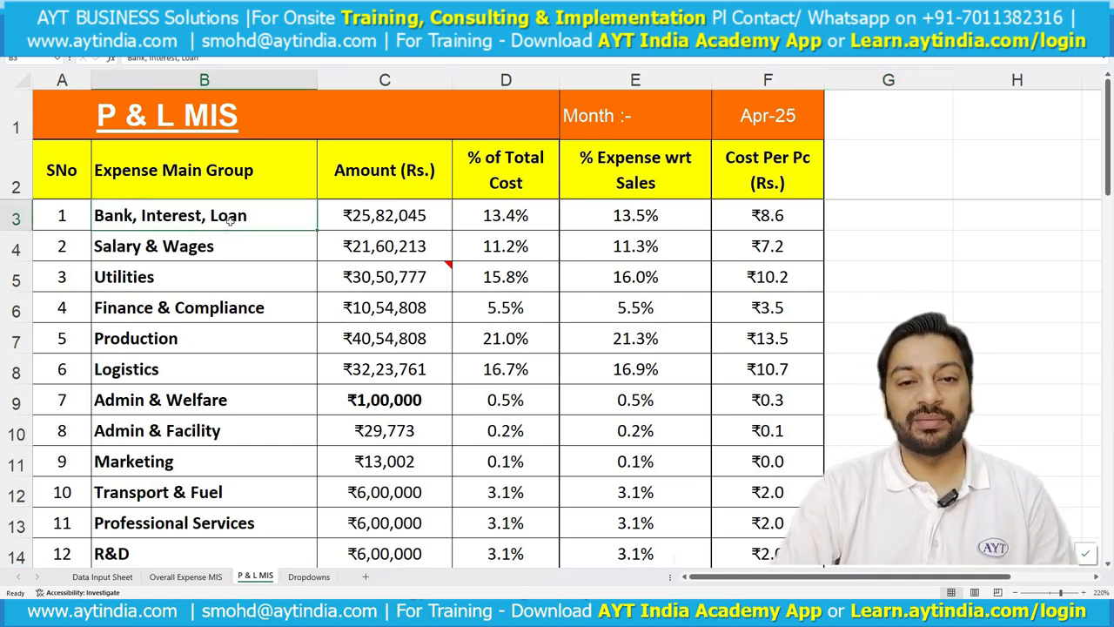
{"action": "left_click_drag", "start_coordinate": [229, 221], "coordinate": [255, 529]}
{"action": "scroll", "coordinate": [327, 547], "scroll_direction": "up", "scroll_amount": 1}
{"action": "left_click", "coordinate": [370, 216]}
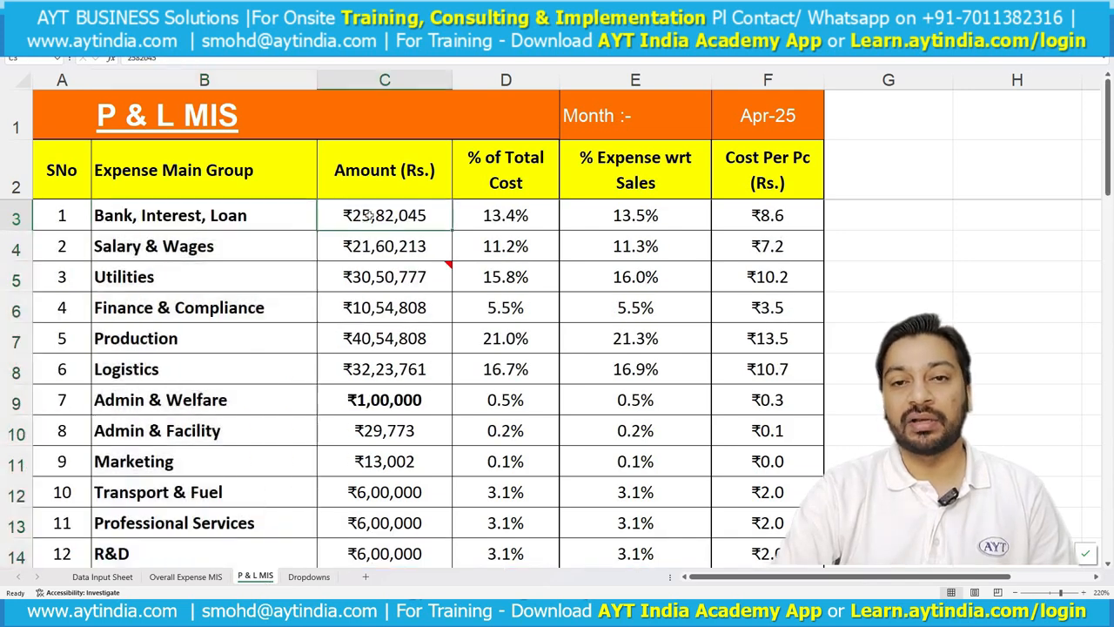
{"action": "left_click", "coordinate": [370, 246]}
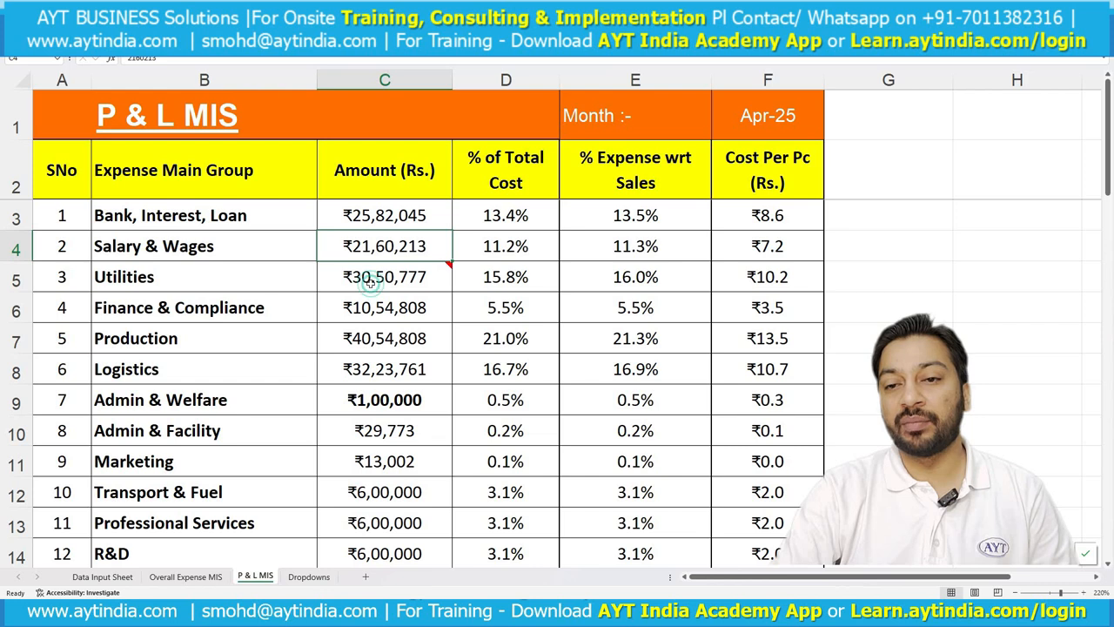
{"action": "left_click", "coordinate": [370, 276]}
{"action": "left_click", "coordinate": [370, 316]}
{"action": "left_click", "coordinate": [378, 410]}
{"action": "left_click", "coordinate": [378, 458]}
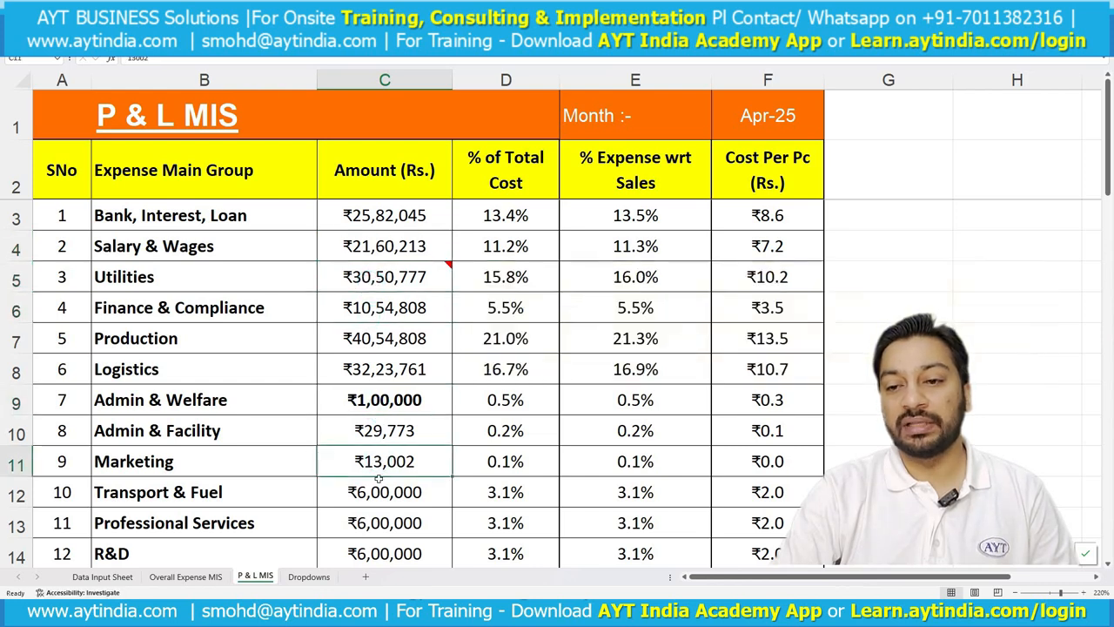
Compare the Amount (Rs.) column of the P & L MIS sheet with the June amounts in the category-wise pivot.
{"action": "scroll", "coordinate": [379, 477], "scroll_direction": "down", "scroll_amount": 1}
{"action": "scroll", "coordinate": [379, 478], "scroll_direction": "down", "scroll_amount": 3}
{"action": "scroll", "coordinate": [381, 471], "scroll_direction": "up", "scroll_amount": 4}
{"action": "left_click_drag", "start_coordinate": [398, 215], "coordinate": [409, 522]}
{"action": "scroll", "coordinate": [338, 360], "scroll_direction": "up", "scroll_amount": 1}
{"action": "left_click", "coordinate": [388, 215]}
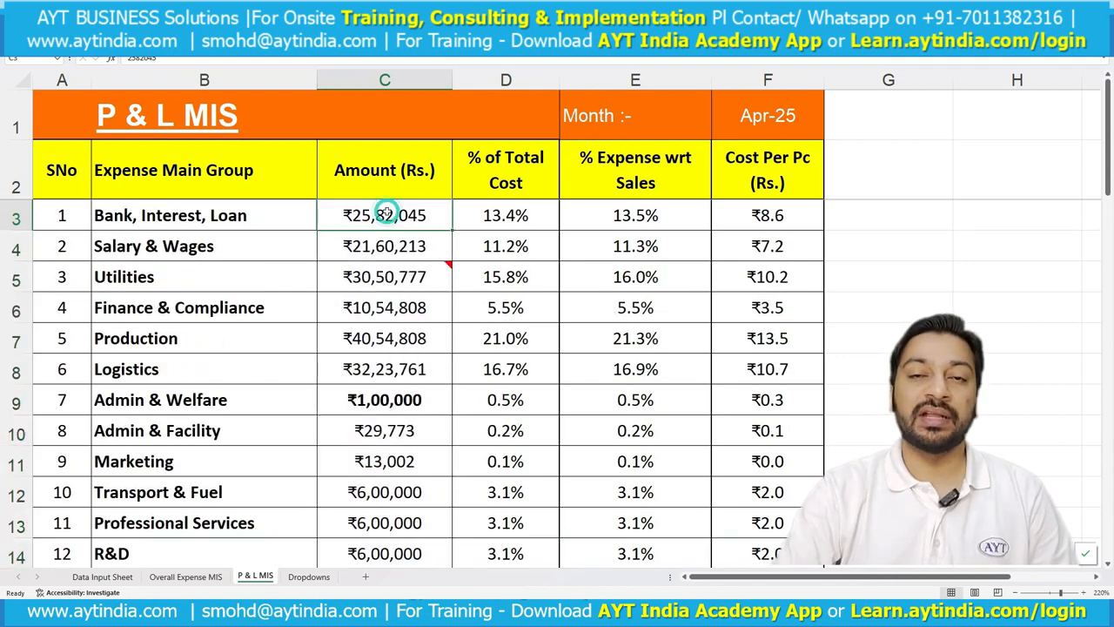
{"action": "left_click", "coordinate": [174, 578]}
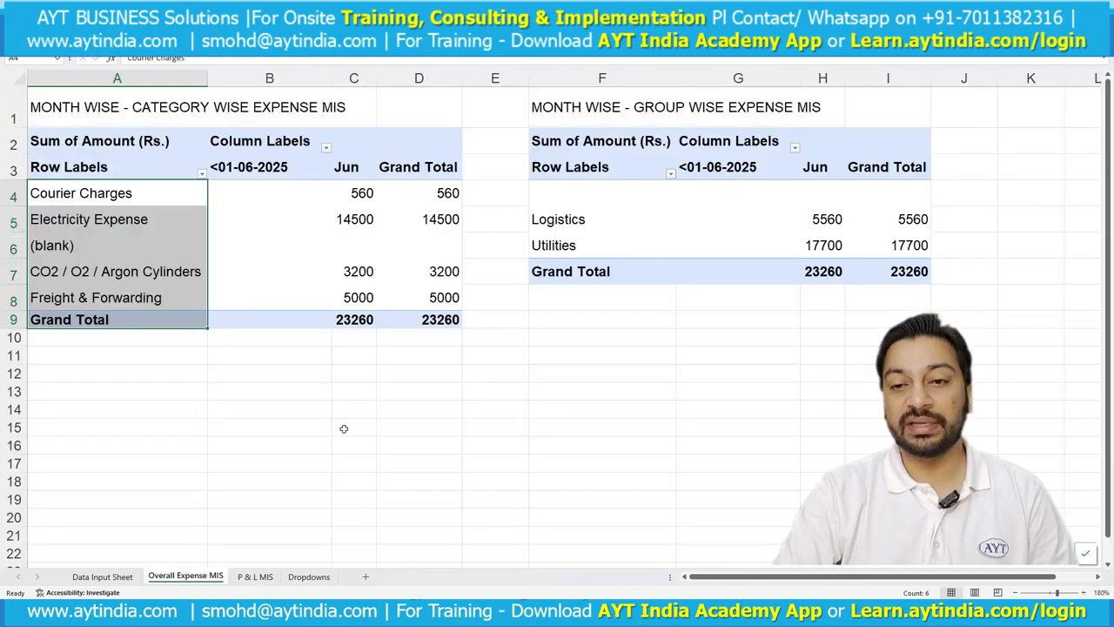
{"action": "left_click_drag", "start_coordinate": [357, 193], "coordinate": [341, 305]}
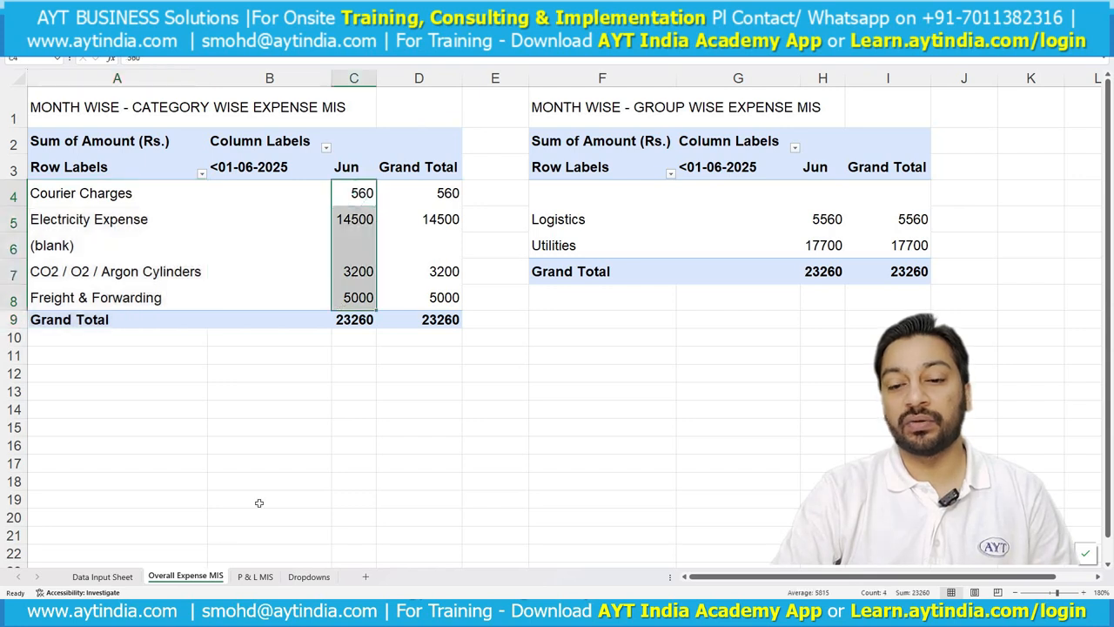
{"action": "left_click", "coordinate": [255, 576]}
{"action": "left_click_drag", "start_coordinate": [391, 212], "coordinate": [394, 519]}
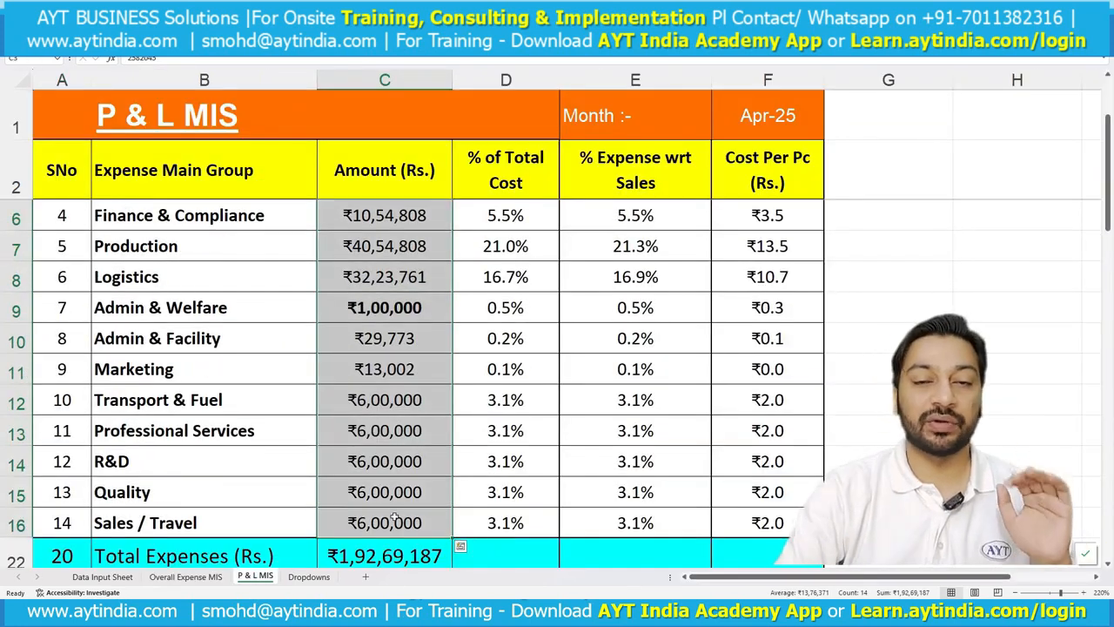
{"action": "scroll", "coordinate": [394, 519], "scroll_direction": "up", "scroll_amount": 1}
{"action": "left_click", "coordinate": [398, 209]}
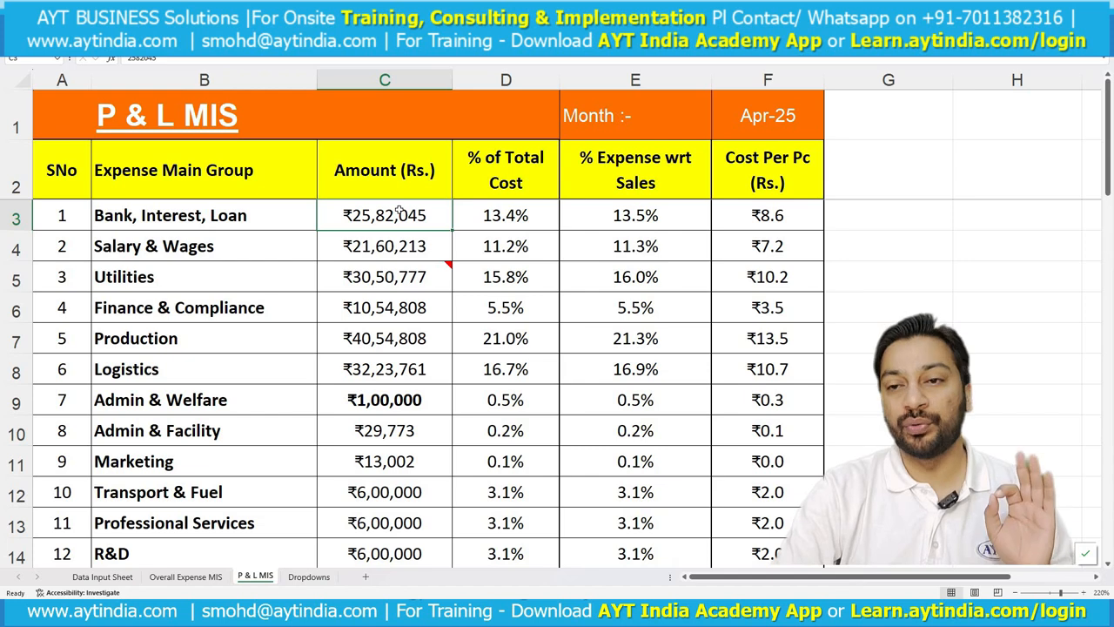
Try pasting the category-wise pivot's June amounts as values into the P & L MIS Amount column from C3, and undo the paste.
{"action": "left_click", "coordinate": [214, 584]}
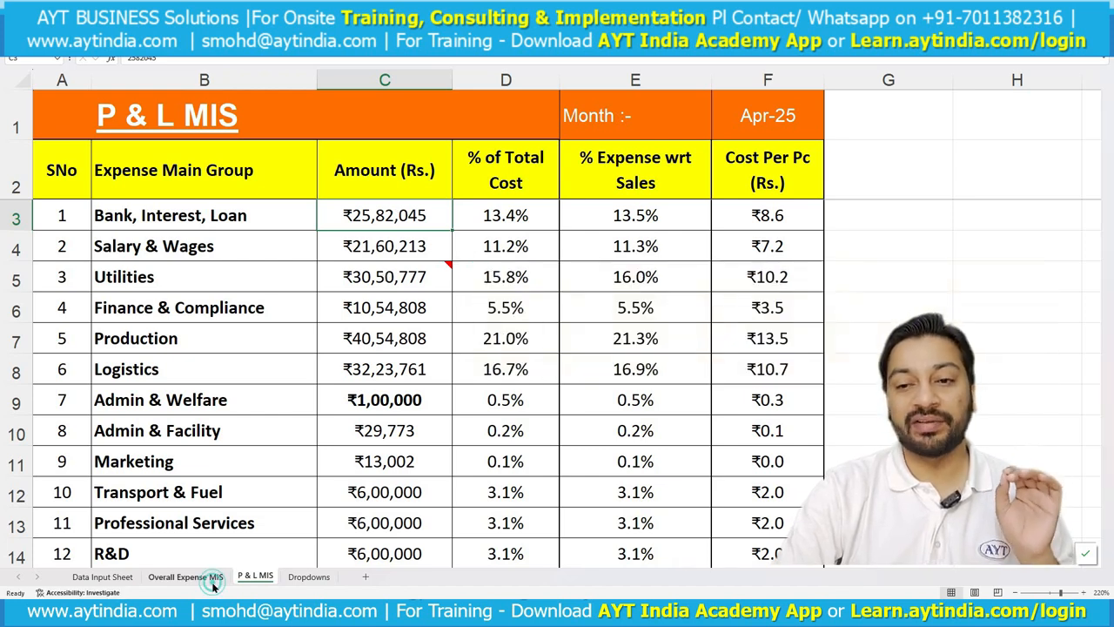
{"action": "right_click", "coordinate": [351, 197]}
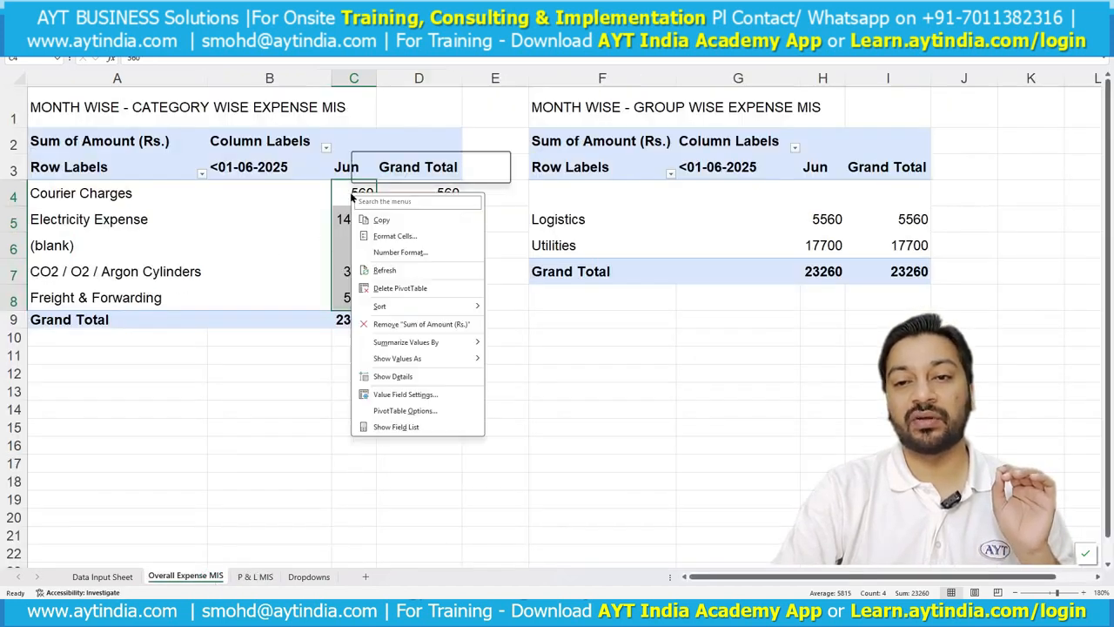
{"action": "left_click", "coordinate": [382, 220]}
{"action": "left_click", "coordinate": [255, 576]}
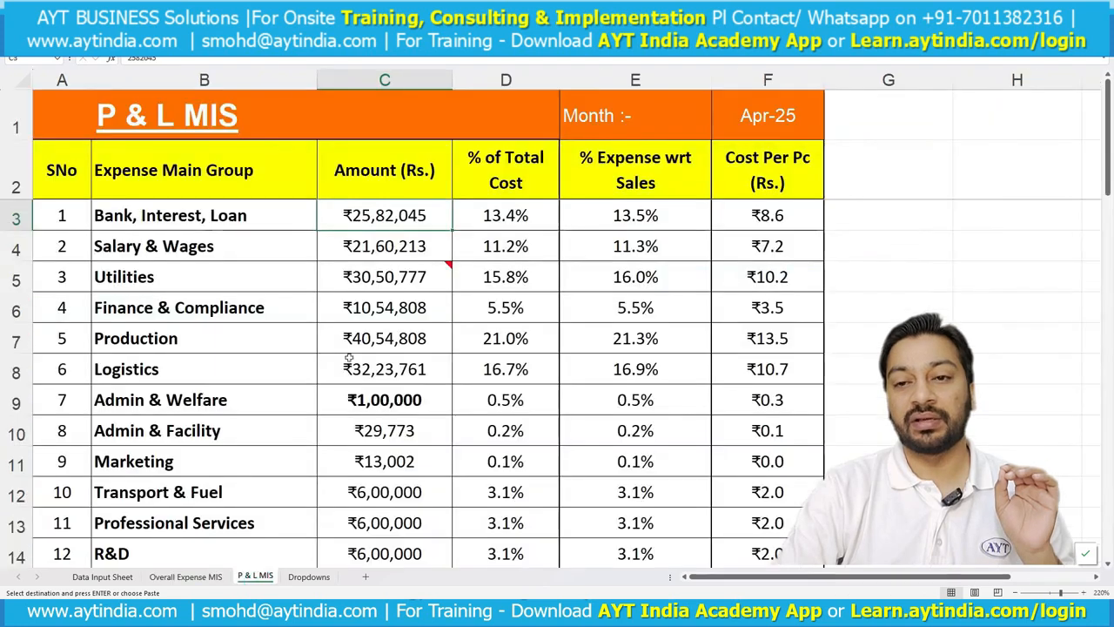
{"action": "right_click", "coordinate": [367, 217]}
{"action": "left_click", "coordinate": [420, 297]}
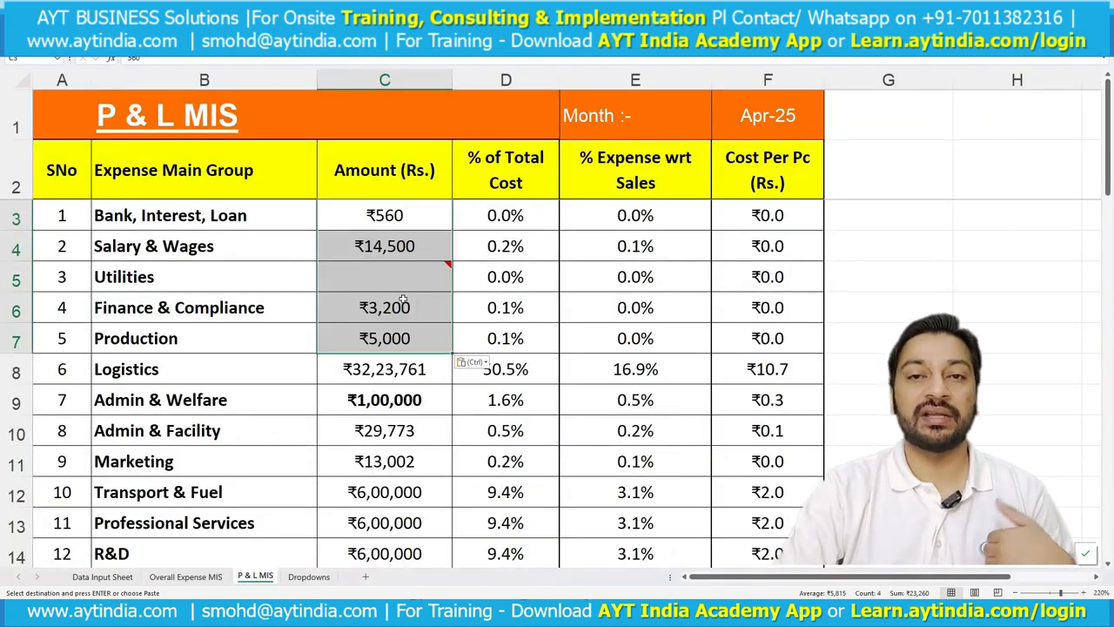
{"action": "key", "text": "ctrl+z"}
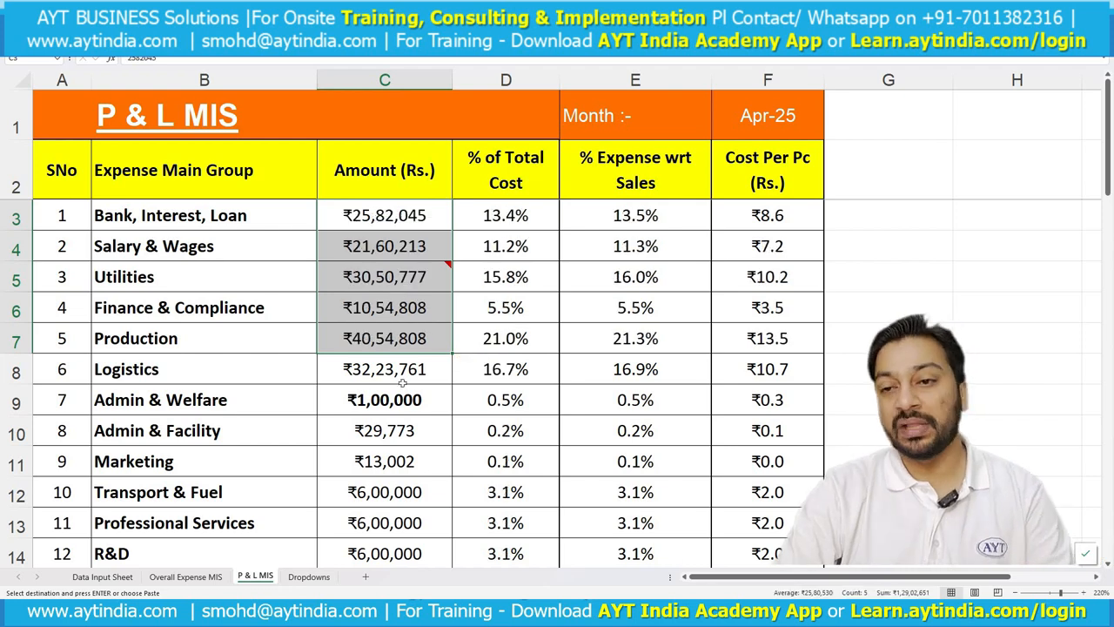
Examine the Total Expenses (Rs.) cell below the expense main groups and the amounts it sums.
{"action": "scroll", "coordinate": [403, 383], "scroll_direction": "down", "scroll_amount": 2}
{"action": "left_click", "coordinate": [391, 463]}
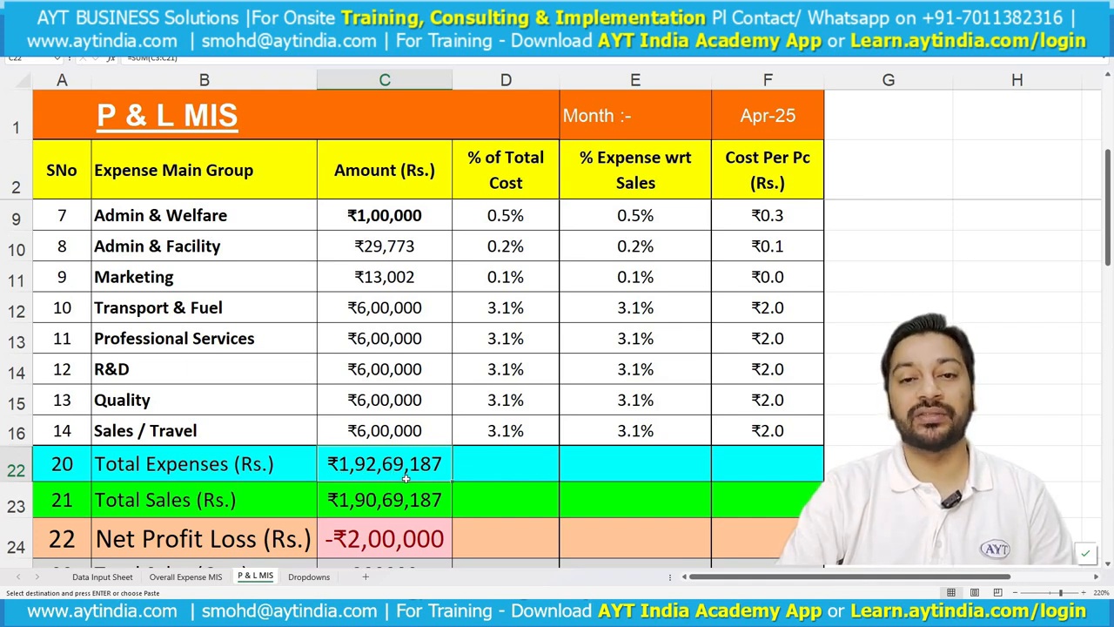
{"action": "scroll", "coordinate": [409, 474], "scroll_direction": "up", "scroll_amount": 2}
{"action": "scroll", "coordinate": [455, 407], "scroll_direction": "down", "scroll_amount": 3}
{"action": "scroll", "coordinate": [455, 407], "scroll_direction": "up", "scroll_amount": 3}
Examine the % of Total Cost column for each expense main group from Bank, Interest, Loan through Sales / Travel.
{"action": "left_click_drag", "start_coordinate": [521, 219], "coordinate": [505, 462]}
{"action": "left_click", "coordinate": [501, 218]}
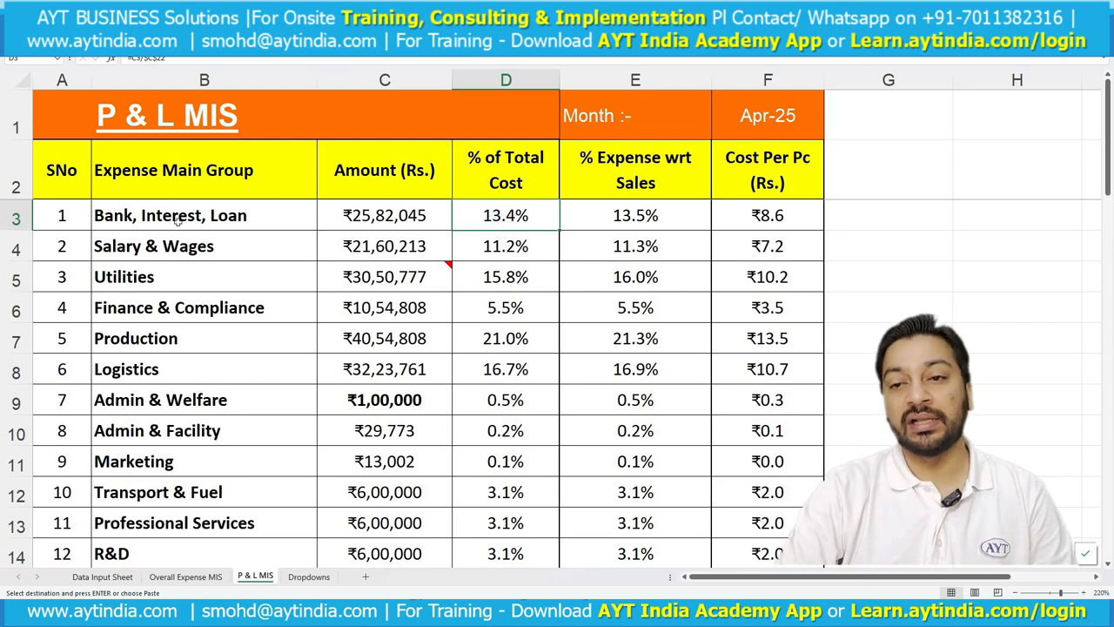
{"action": "left_click", "coordinate": [531, 247]}
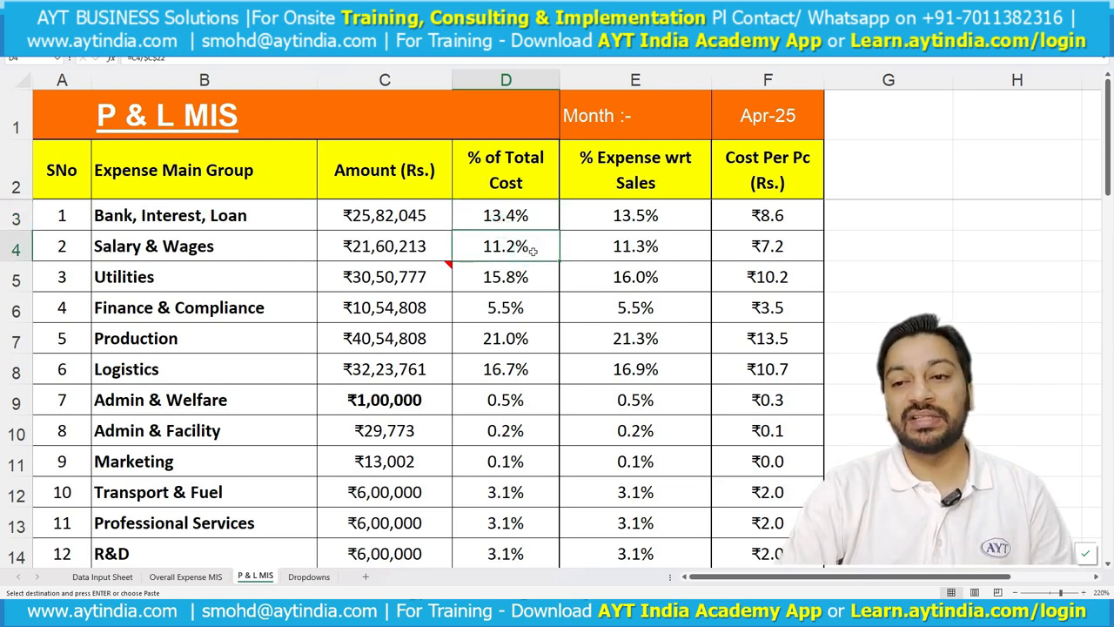
{"action": "left_click", "coordinate": [524, 283]}
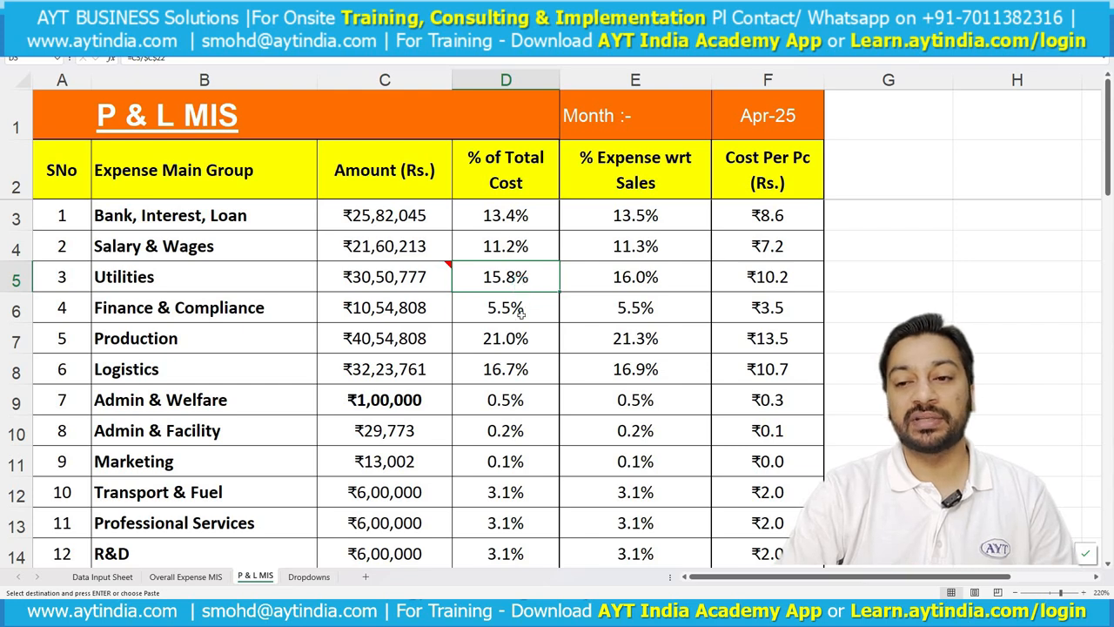
{"action": "left_click", "coordinate": [520, 314]}
{"action": "left_click", "coordinate": [525, 344]}
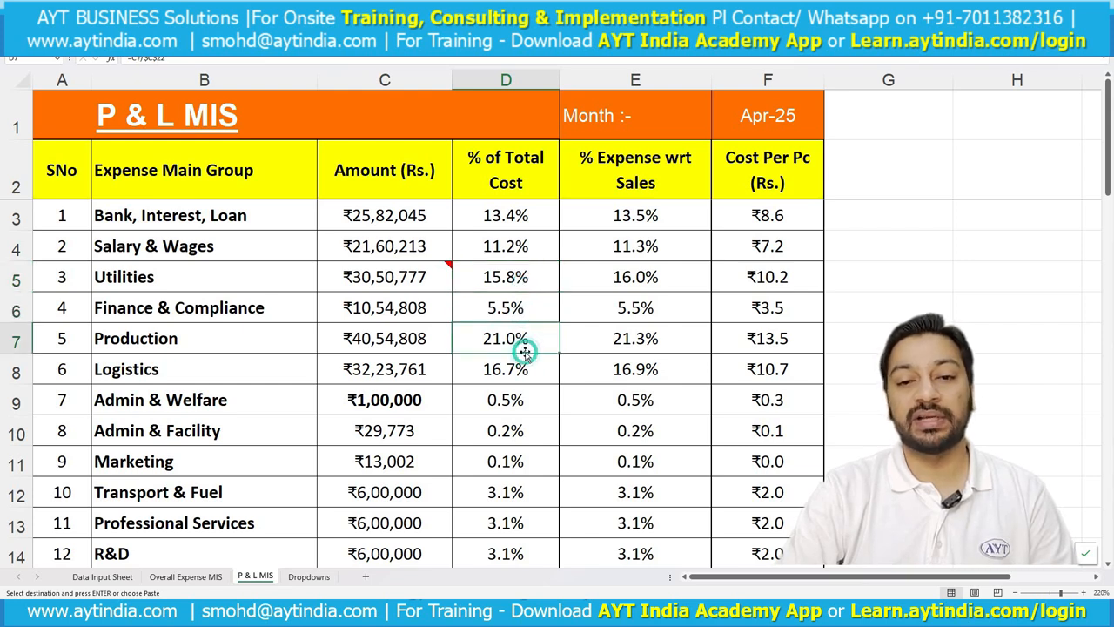
{"action": "left_click", "coordinate": [523, 376]}
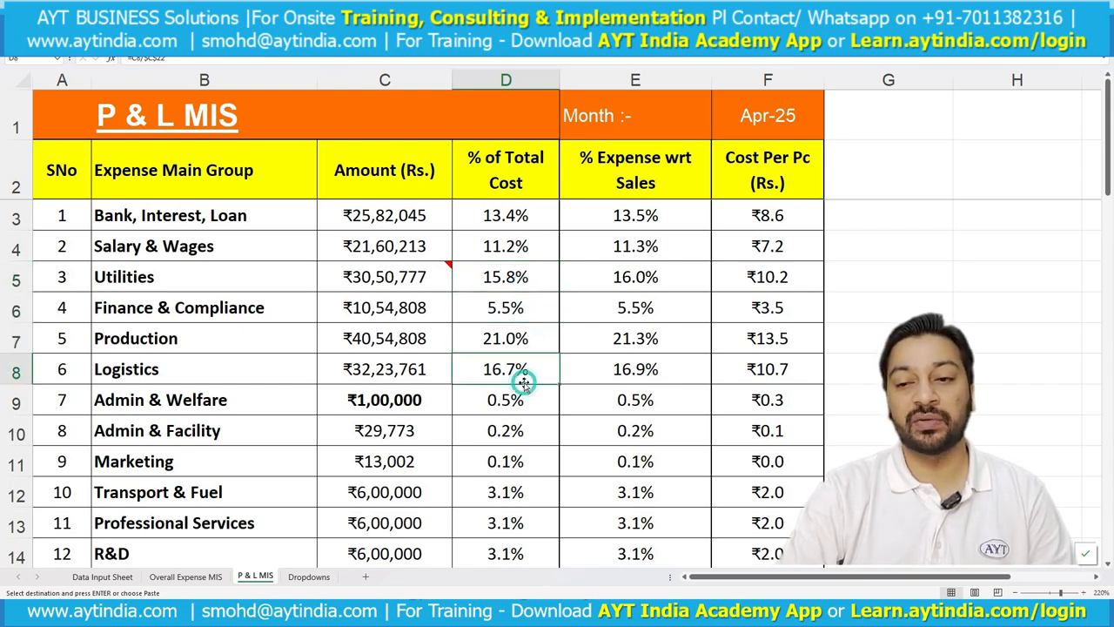
{"action": "scroll", "coordinate": [534, 410], "scroll_direction": "down", "scroll_amount": 2}
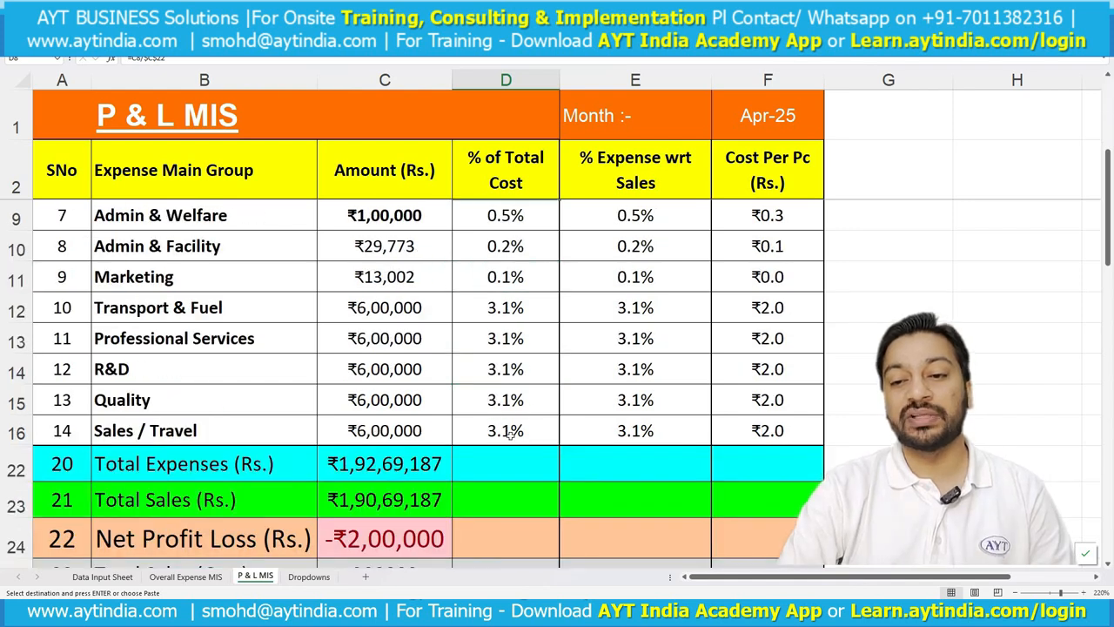
{"action": "scroll", "coordinate": [512, 431], "scroll_direction": "up", "scroll_amount": 2}
{"action": "left_click_drag", "start_coordinate": [507, 213], "coordinate": [505, 522]}
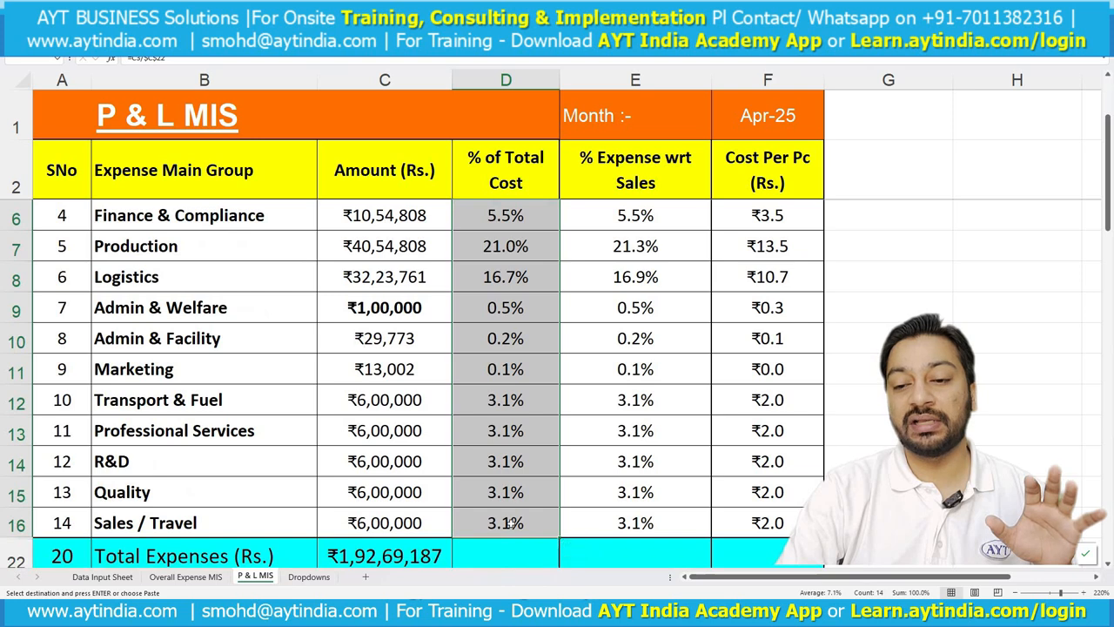
Set Total Sales (Rs.) in C23 to 21069187.
{"action": "scroll", "coordinate": [501, 497], "scroll_direction": "down", "scroll_amount": 2}
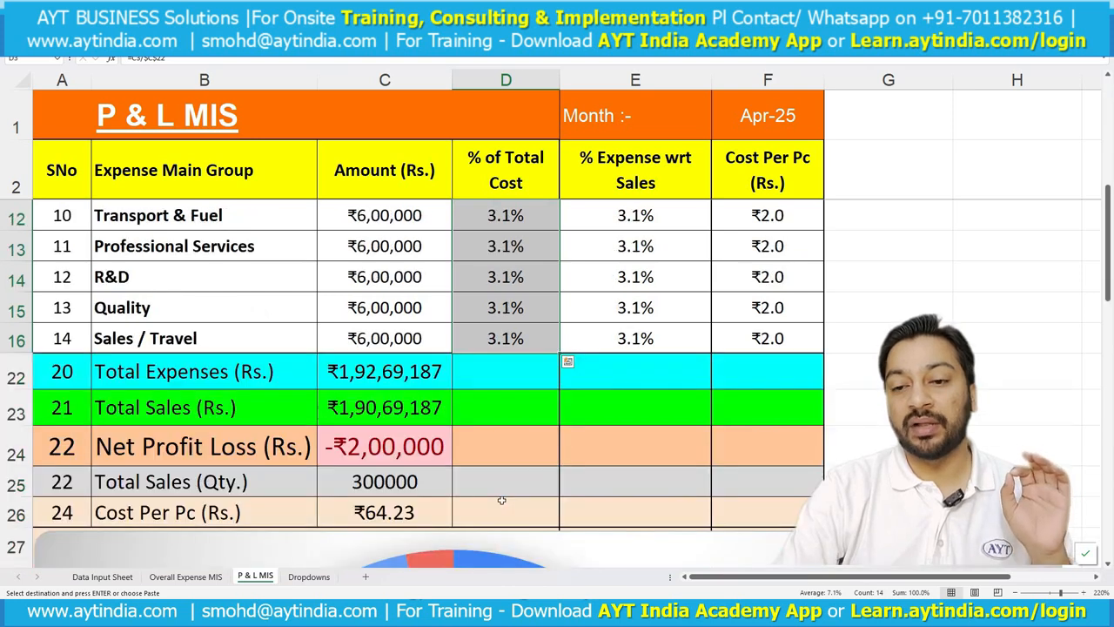
{"action": "left_click", "coordinate": [410, 416]}
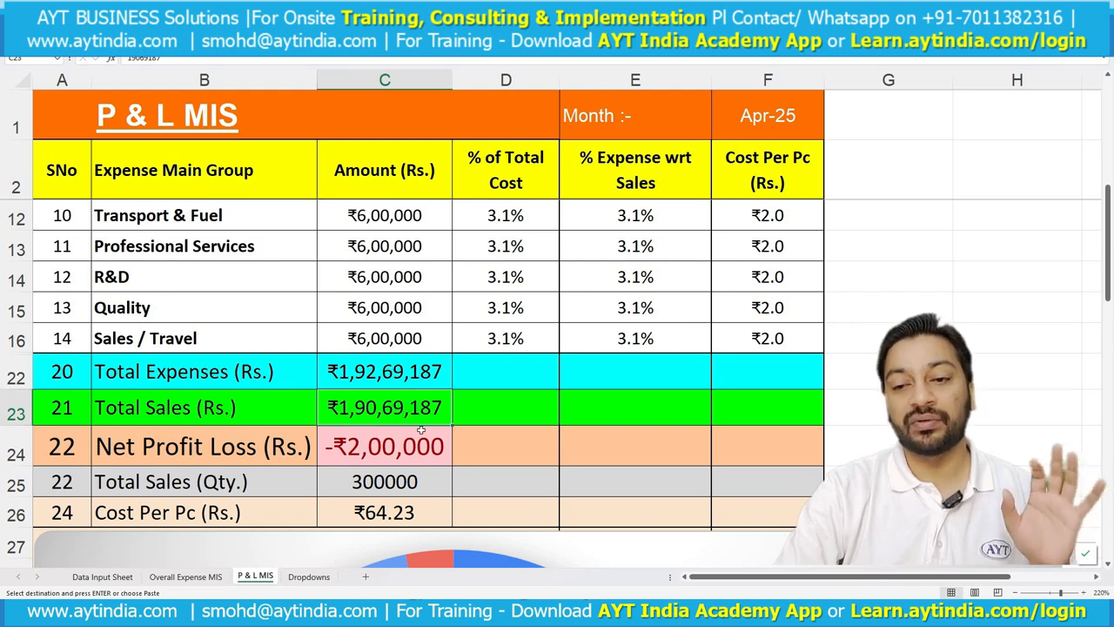
{"action": "left_click", "coordinate": [425, 446]}
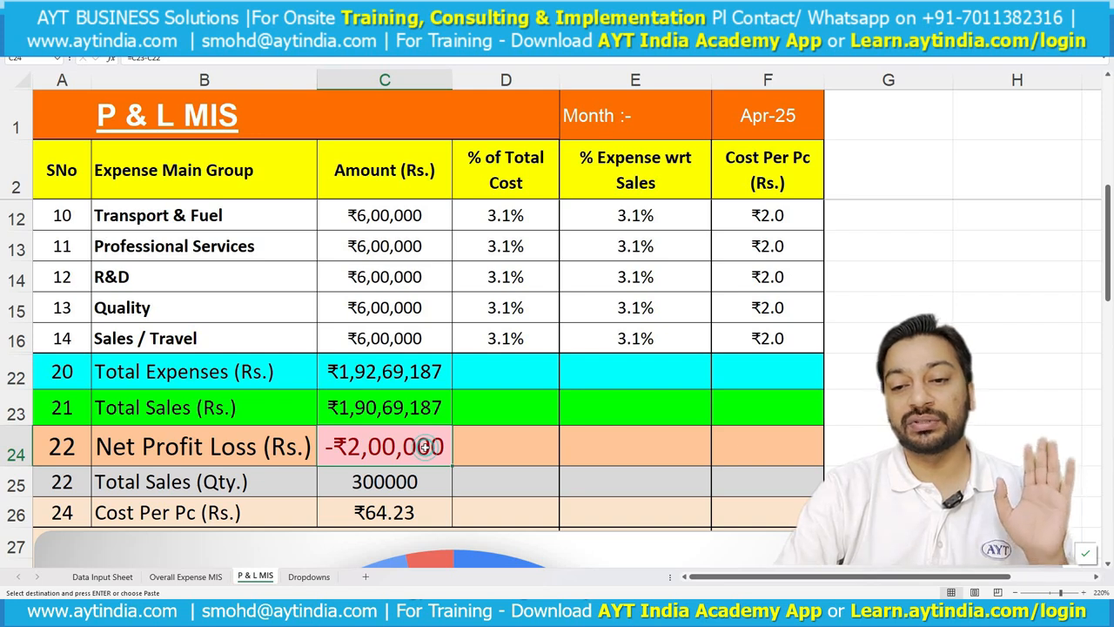
{"action": "left_click", "coordinate": [371, 408]}
{"action": "key", "text": "ctrl+shift+v"}
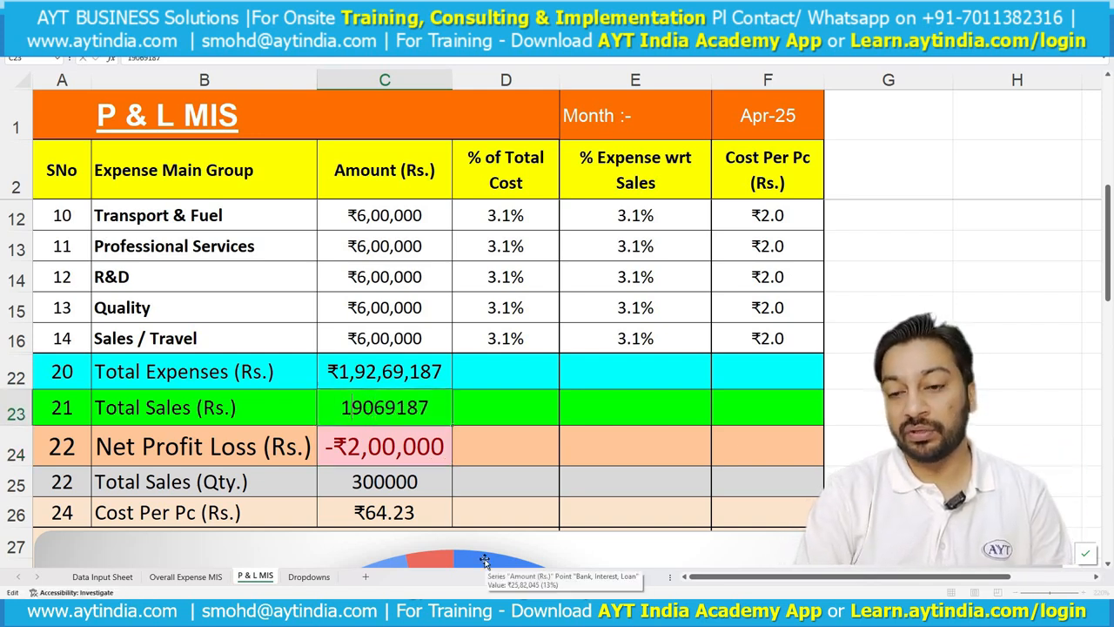
{"action": "key", "text": "Delete"}
{"action": "type", "text": "2"}
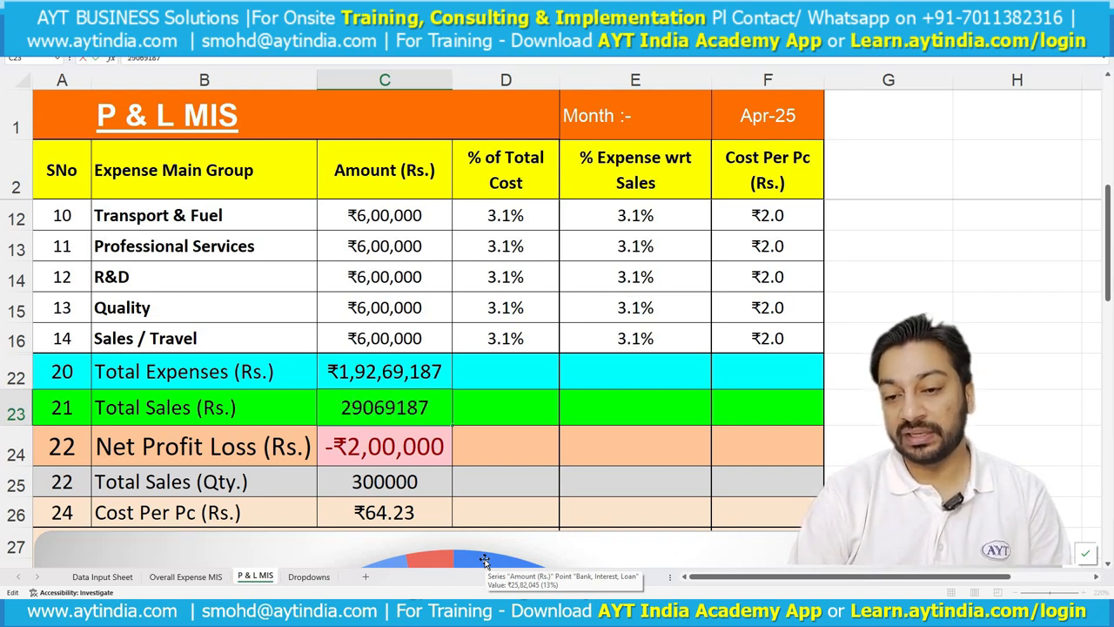
{"action": "key", "text": "Delete"}
{"action": "key", "text": "Delete"}
{"action": "type", "text": "10"}
{"action": "key", "text": "Return"}
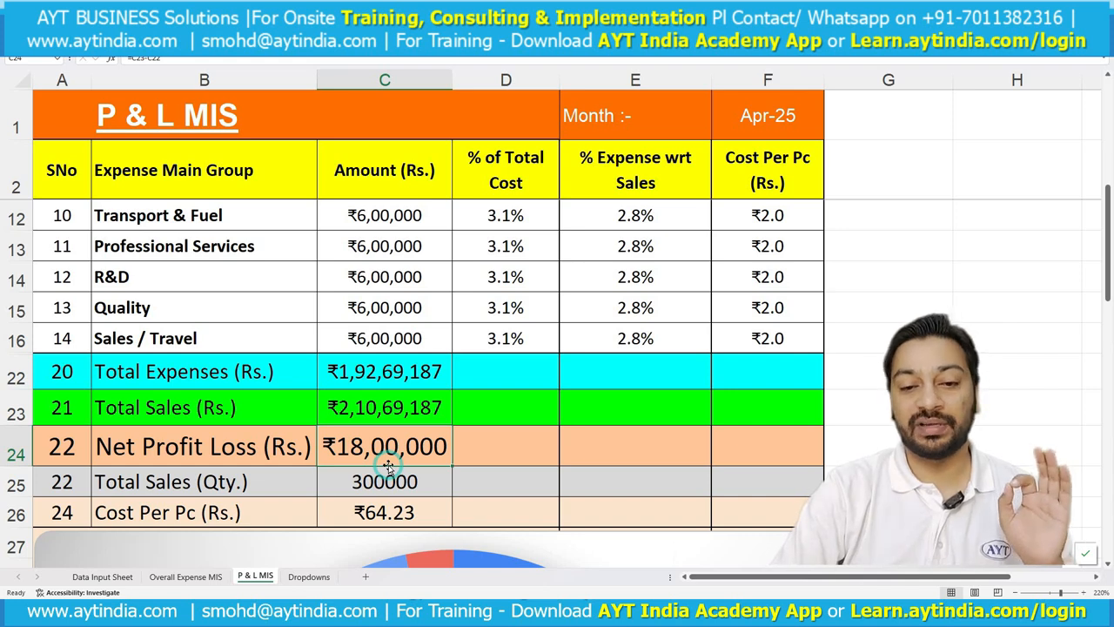
Examine the % Expense wrt Sales column for the expense main groups against Total Sales (Rs.).
{"action": "left_click", "coordinate": [402, 410]}
{"action": "scroll", "coordinate": [579, 363], "scroll_direction": "up", "scroll_amount": 3}
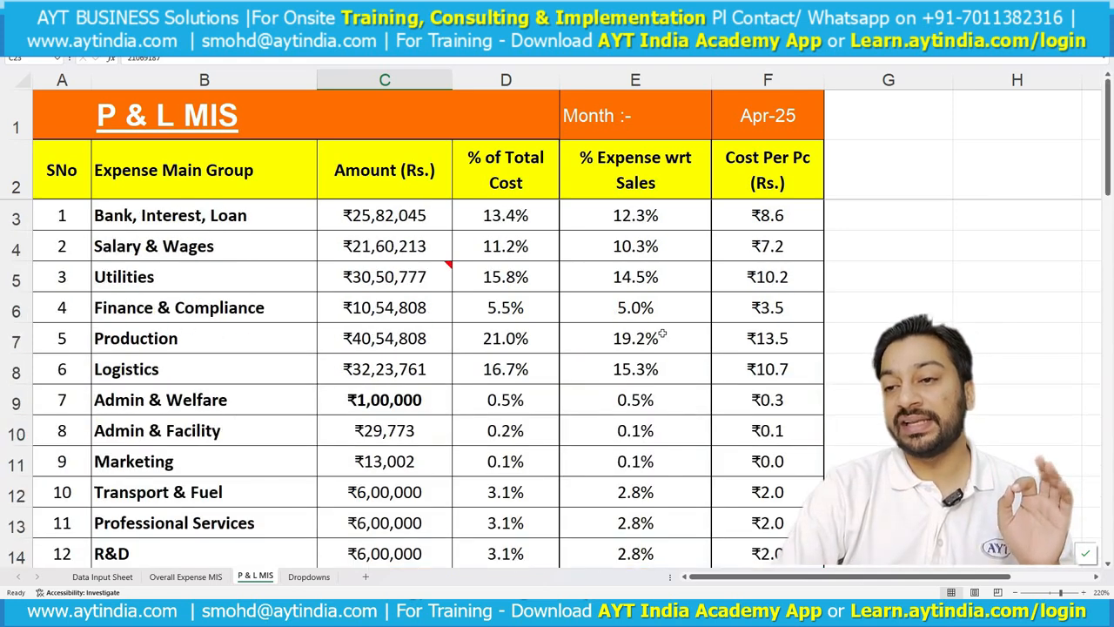
{"action": "left_click", "coordinate": [649, 209]}
{"action": "left_click_drag", "start_coordinate": [645, 230], "coordinate": [635, 483]}
{"action": "scroll", "coordinate": [635, 479], "scroll_direction": "up", "scroll_amount": 1}
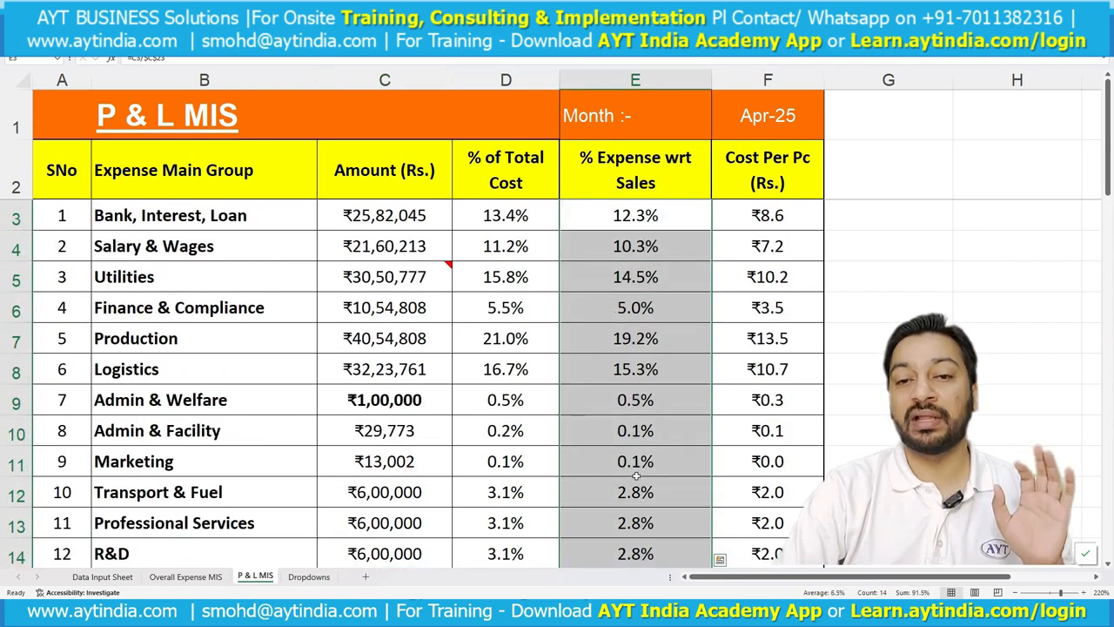
{"action": "left_click", "coordinate": [639, 223]}
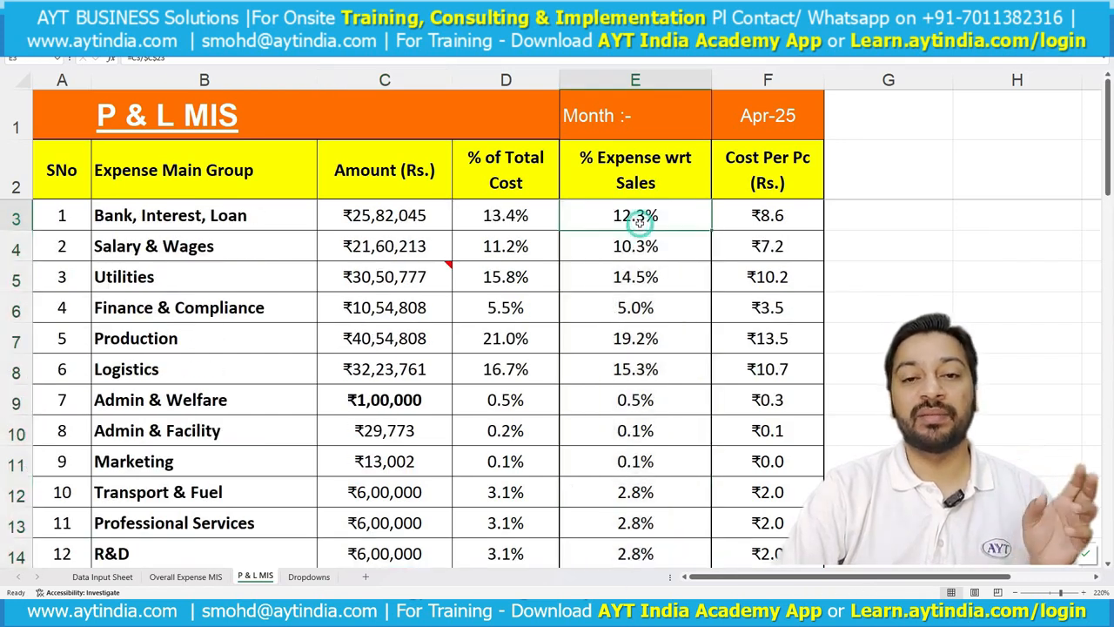
{"action": "left_click", "coordinate": [642, 249]}
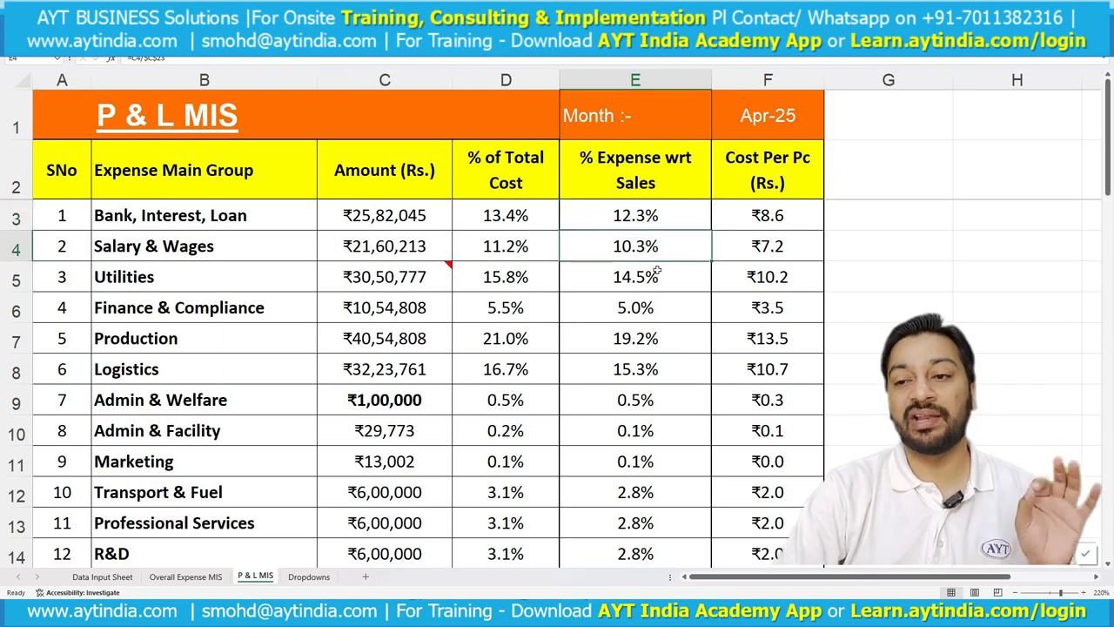
{"action": "left_click", "coordinate": [661, 287]}
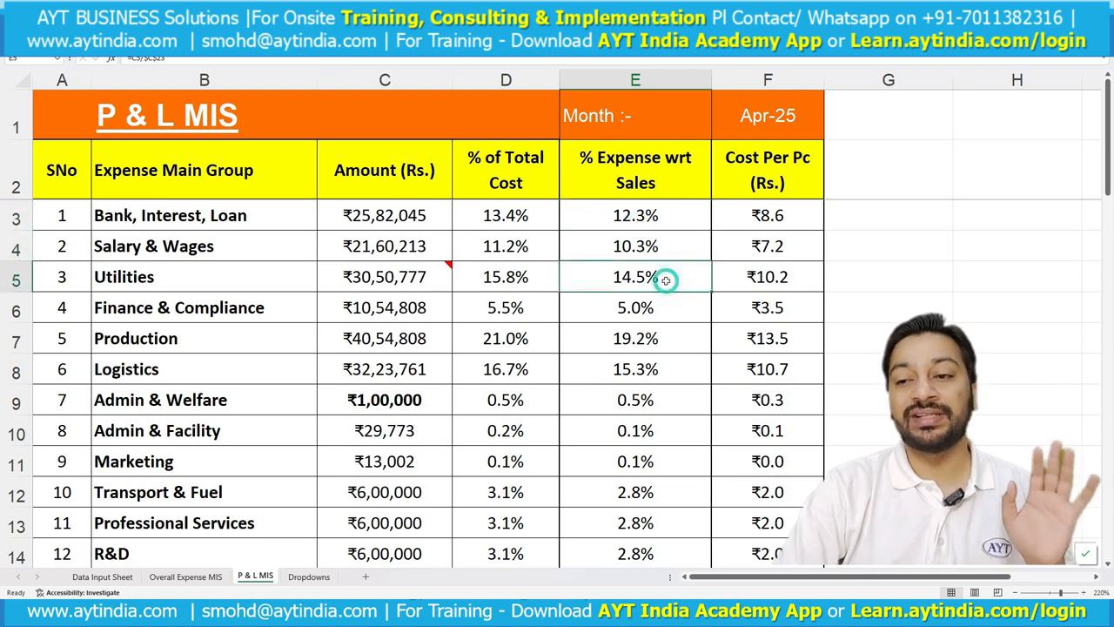
{"action": "left_click", "coordinate": [657, 216]}
{"action": "left_click_drag", "start_coordinate": [657, 216], "coordinate": [662, 529]}
Examine Total Sales (Qty.), the overall Cost Per Pc (Rs.), and the Utilities group's cost per piece.
{"action": "scroll", "coordinate": [661, 528], "scroll_direction": "down", "scroll_amount": 3}
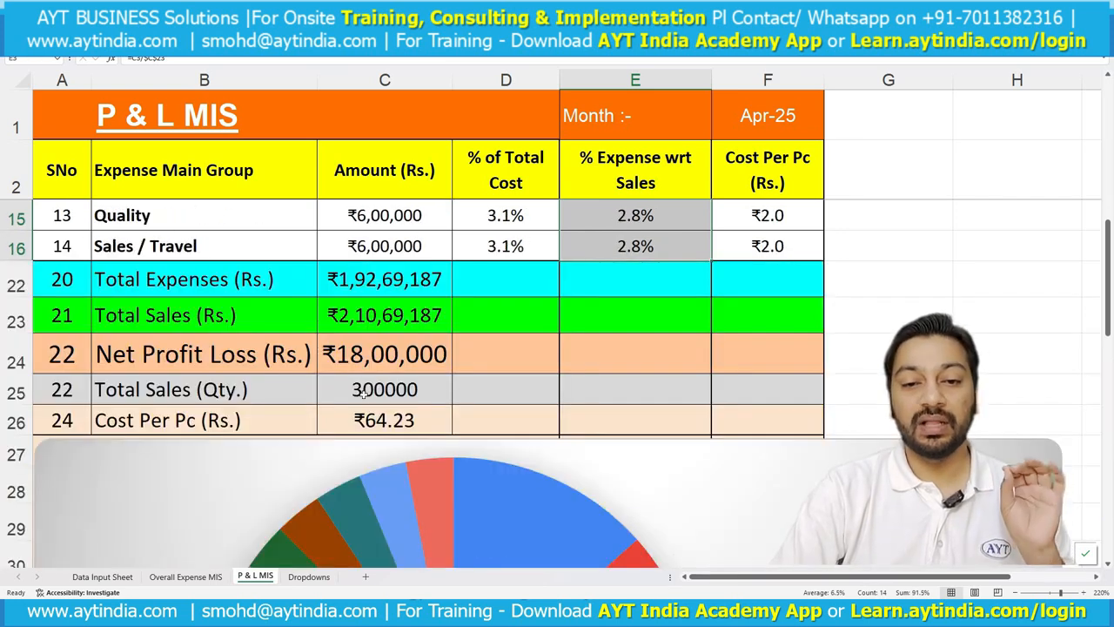
{"action": "left_click", "coordinate": [363, 393]}
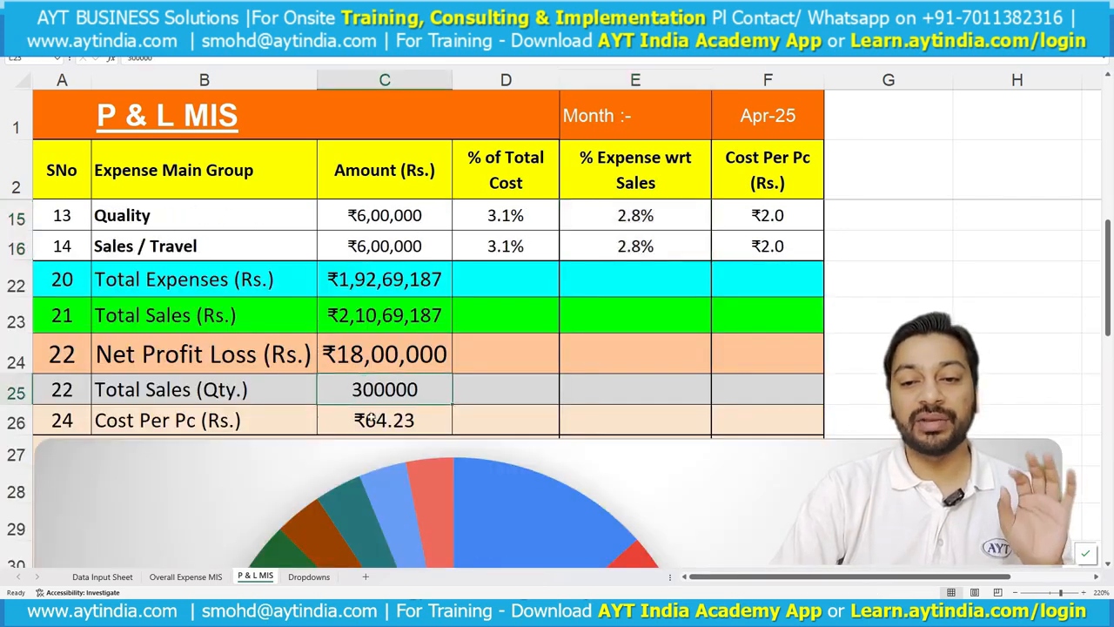
{"action": "left_click", "coordinate": [417, 421]}
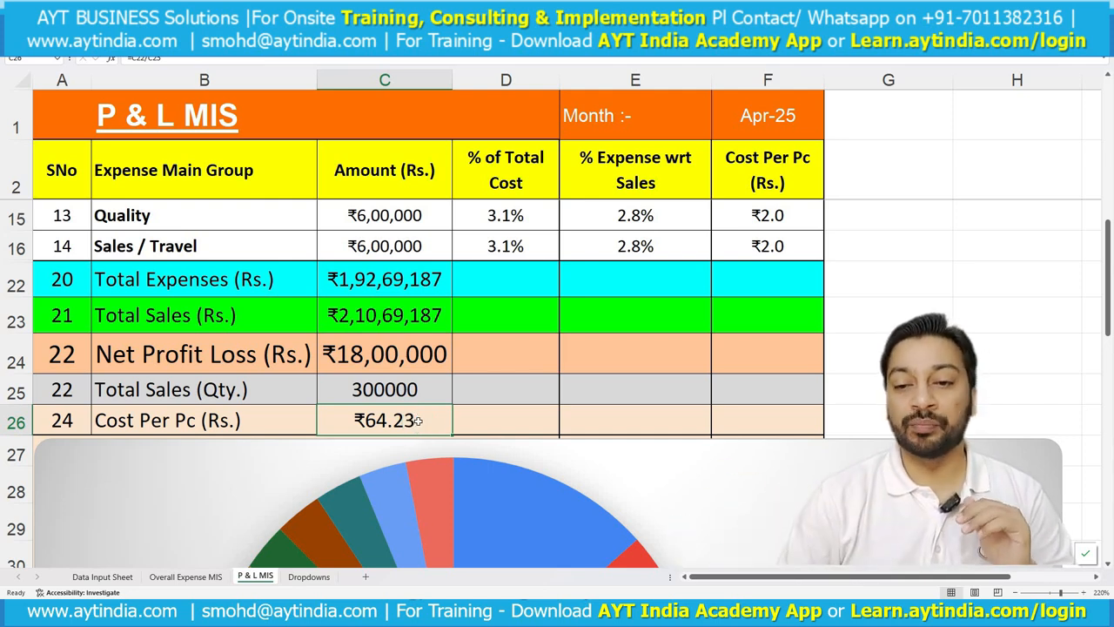
{"action": "mouse_move", "coordinate": [398, 466]}
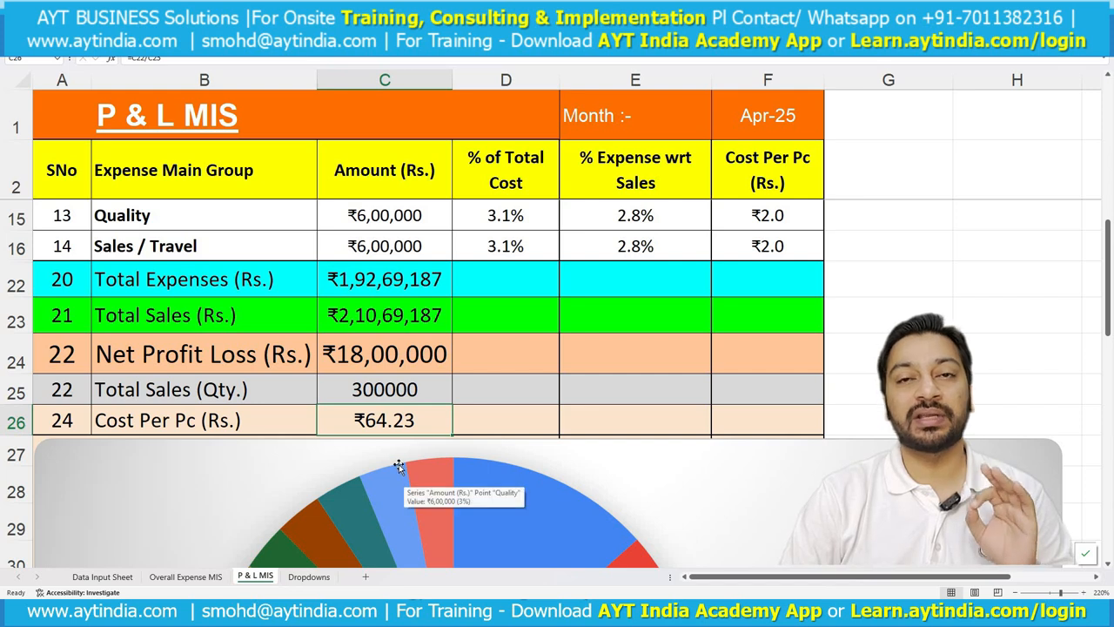
{"action": "scroll", "coordinate": [399, 453], "scroll_direction": "up", "scroll_amount": 4}
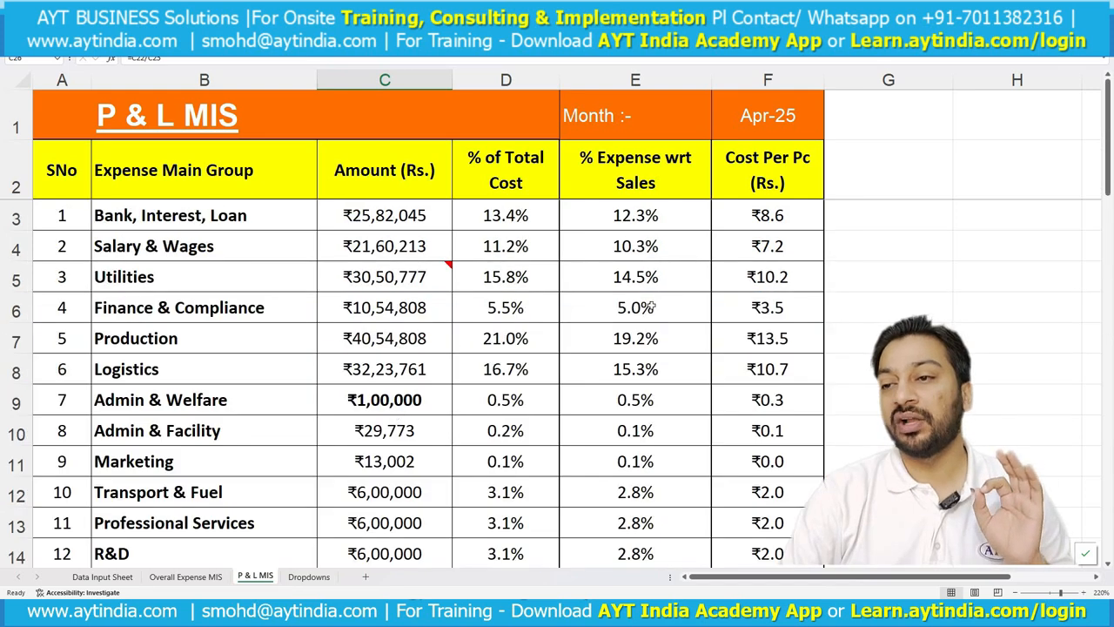
{"action": "left_click", "coordinate": [774, 278]}
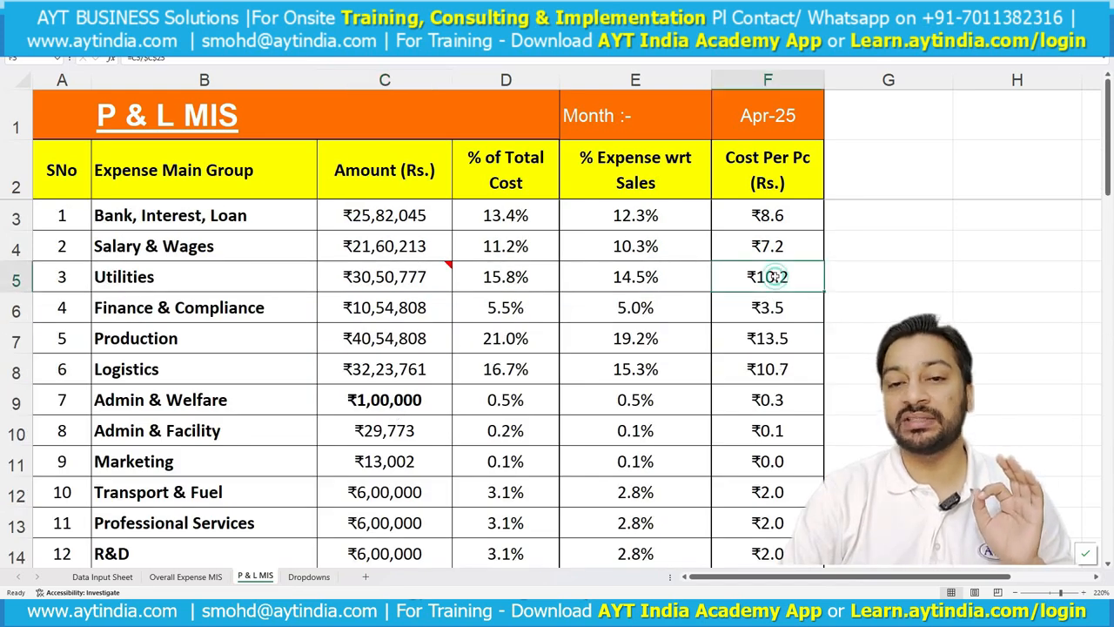
Examine the Production and Logistics costs per piece, plus the % of Total Cost, % Expense wrt Sales and Cost Per Pc columns.
{"action": "left_click", "coordinate": [774, 342]}
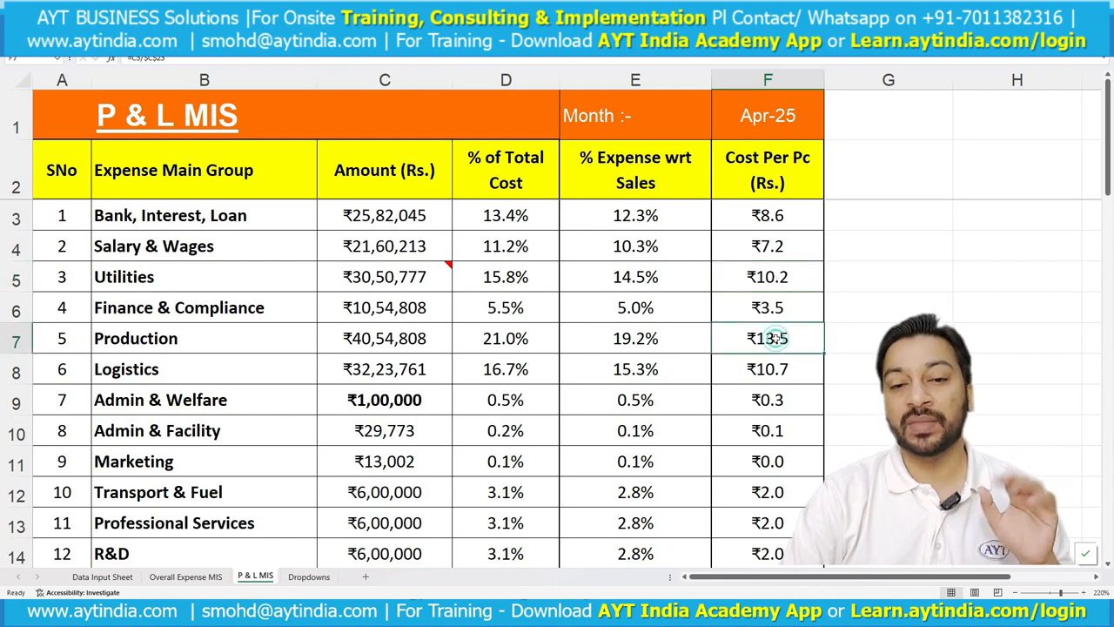
{"action": "left_click", "coordinate": [778, 380]}
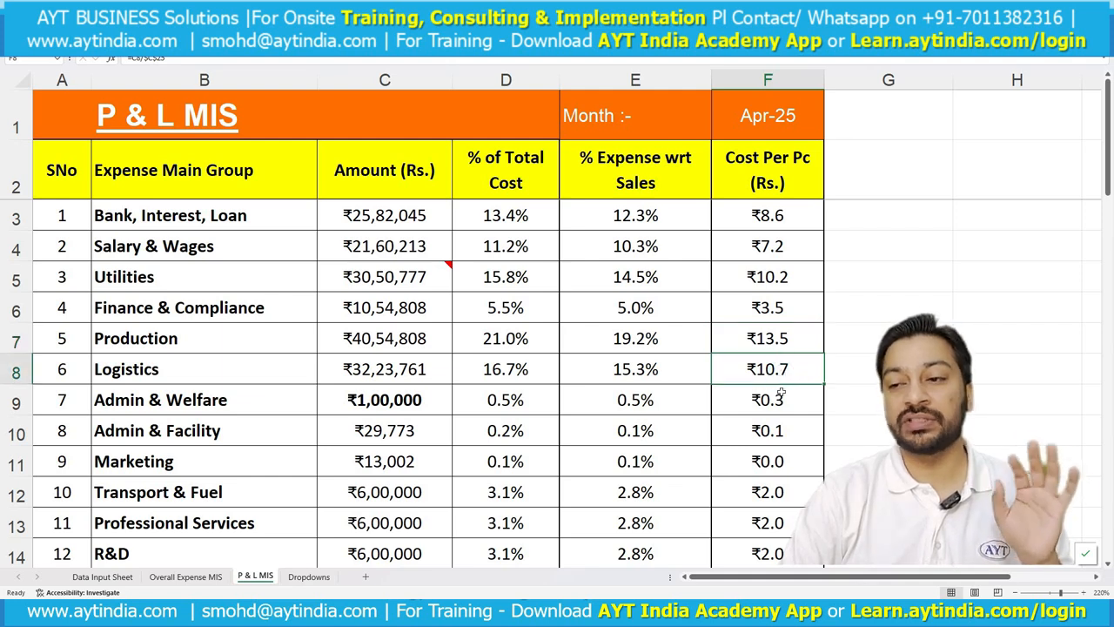
{"action": "left_click_drag", "start_coordinate": [508, 184], "coordinate": [505, 494]}
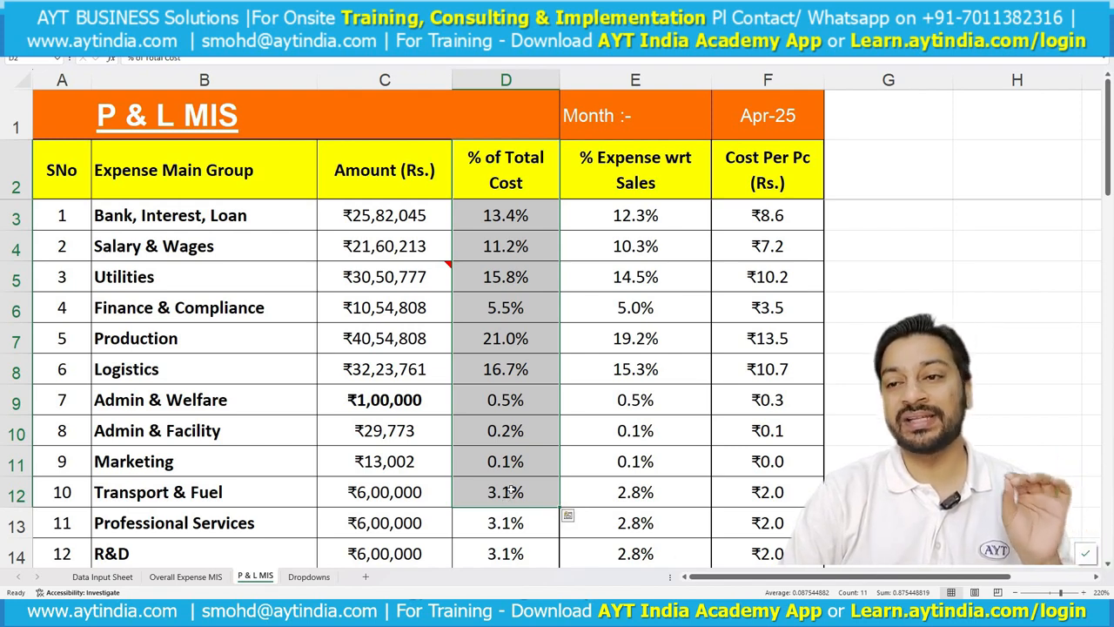
{"action": "left_click_drag", "start_coordinate": [635, 185], "coordinate": [634, 514]}
{"action": "left_click_drag", "start_coordinate": [755, 179], "coordinate": [753, 520]}
{"action": "scroll", "coordinate": [721, 376], "scroll_direction": "down", "scroll_amount": 3}
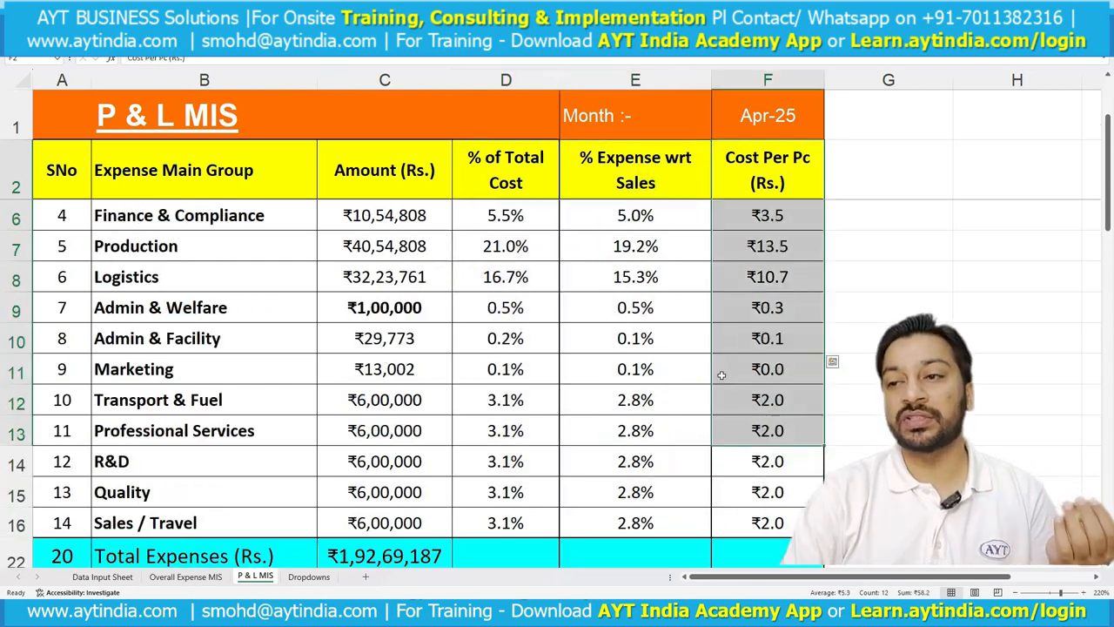
{"action": "left_click", "coordinate": [756, 317]}
Examine the expense pie chart below the P & L MIS table, comparing the Production, Utilities and Salary & Wages slices.
{"action": "scroll", "coordinate": [678, 363], "scroll_direction": "down", "scroll_amount": 4}
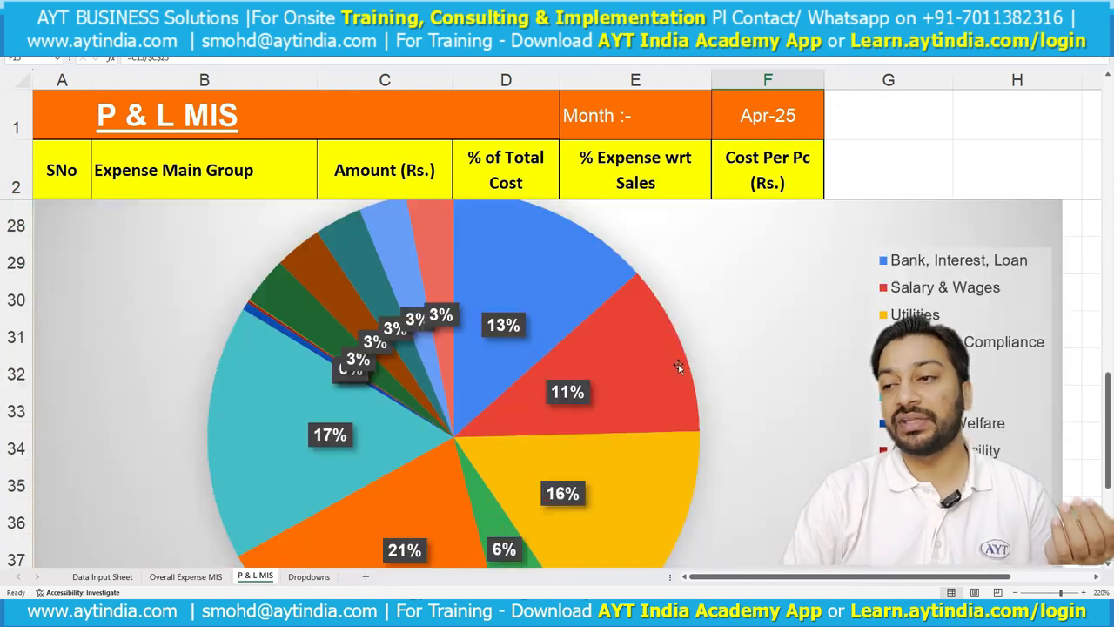
{"action": "left_click", "coordinate": [1014, 591]}
{"action": "left_click", "coordinate": [1014, 591]}
{"action": "left_click", "coordinate": [1013, 592]}
{"action": "left_click", "coordinate": [1014, 592]}
{"action": "left_click", "coordinate": [1014, 592]}
{"action": "left_click", "coordinate": [1014, 592]}
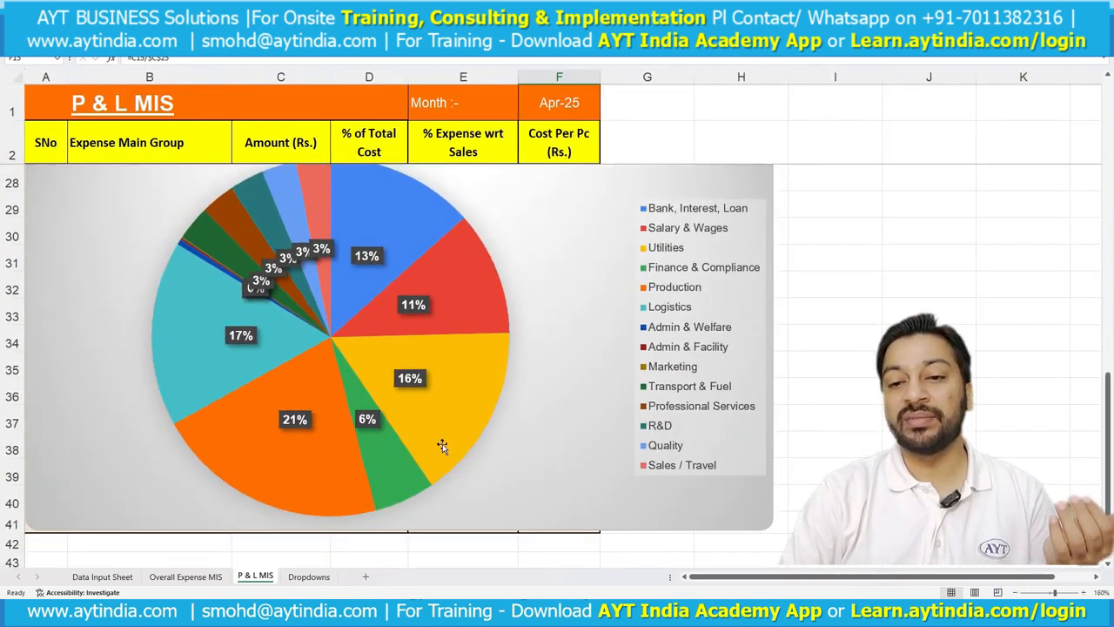
{"action": "left_click", "coordinate": [257, 450]}
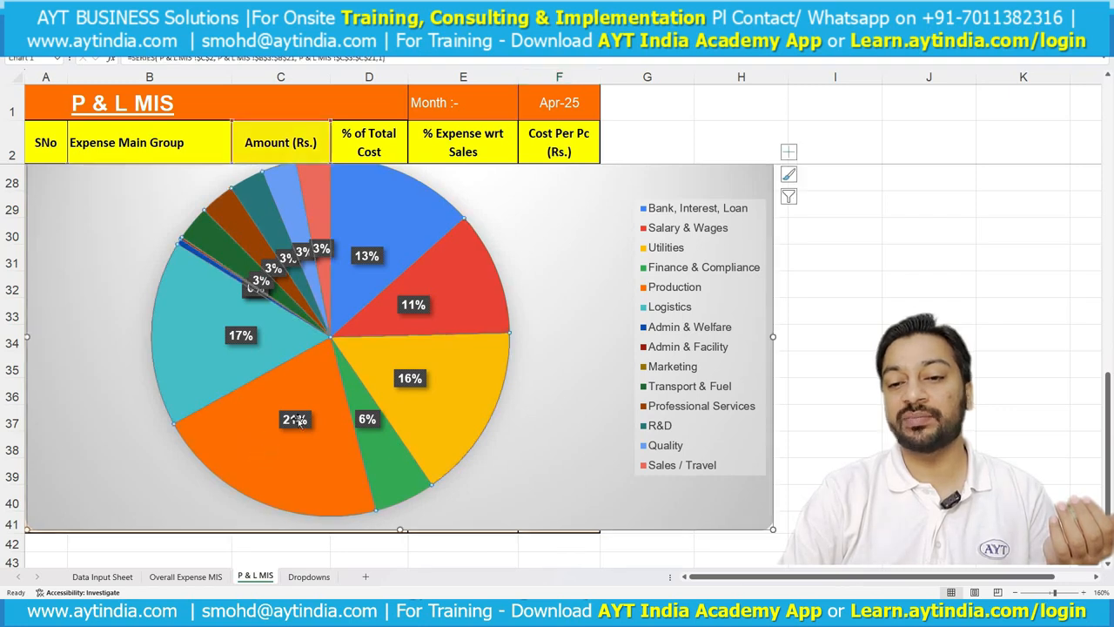
{"action": "left_click", "coordinate": [427, 379]}
{"action": "left_click", "coordinate": [455, 304]}
{"action": "left_click", "coordinate": [462, 383]}
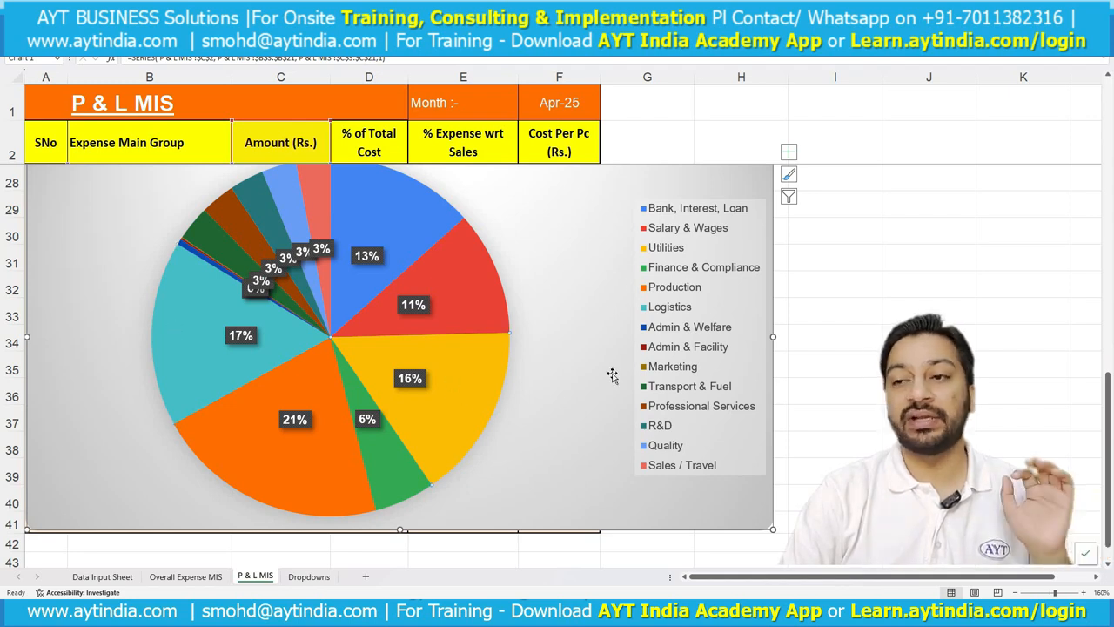
{"action": "left_click", "coordinate": [818, 389]}
{"action": "scroll", "coordinate": [818, 389], "scroll_direction": "up", "scroll_amount": 8}
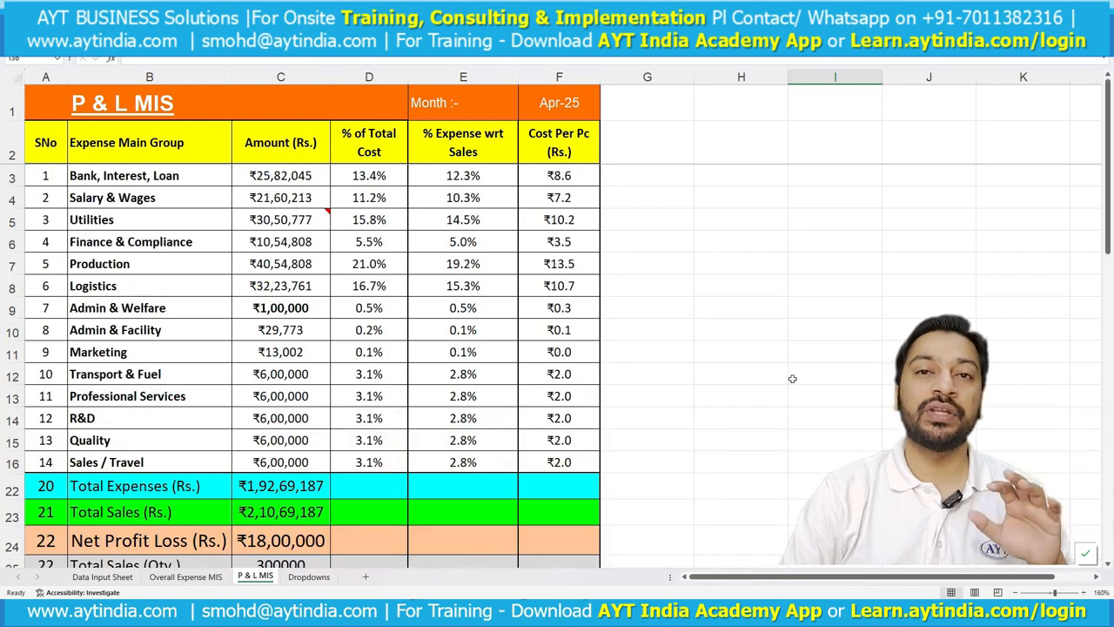